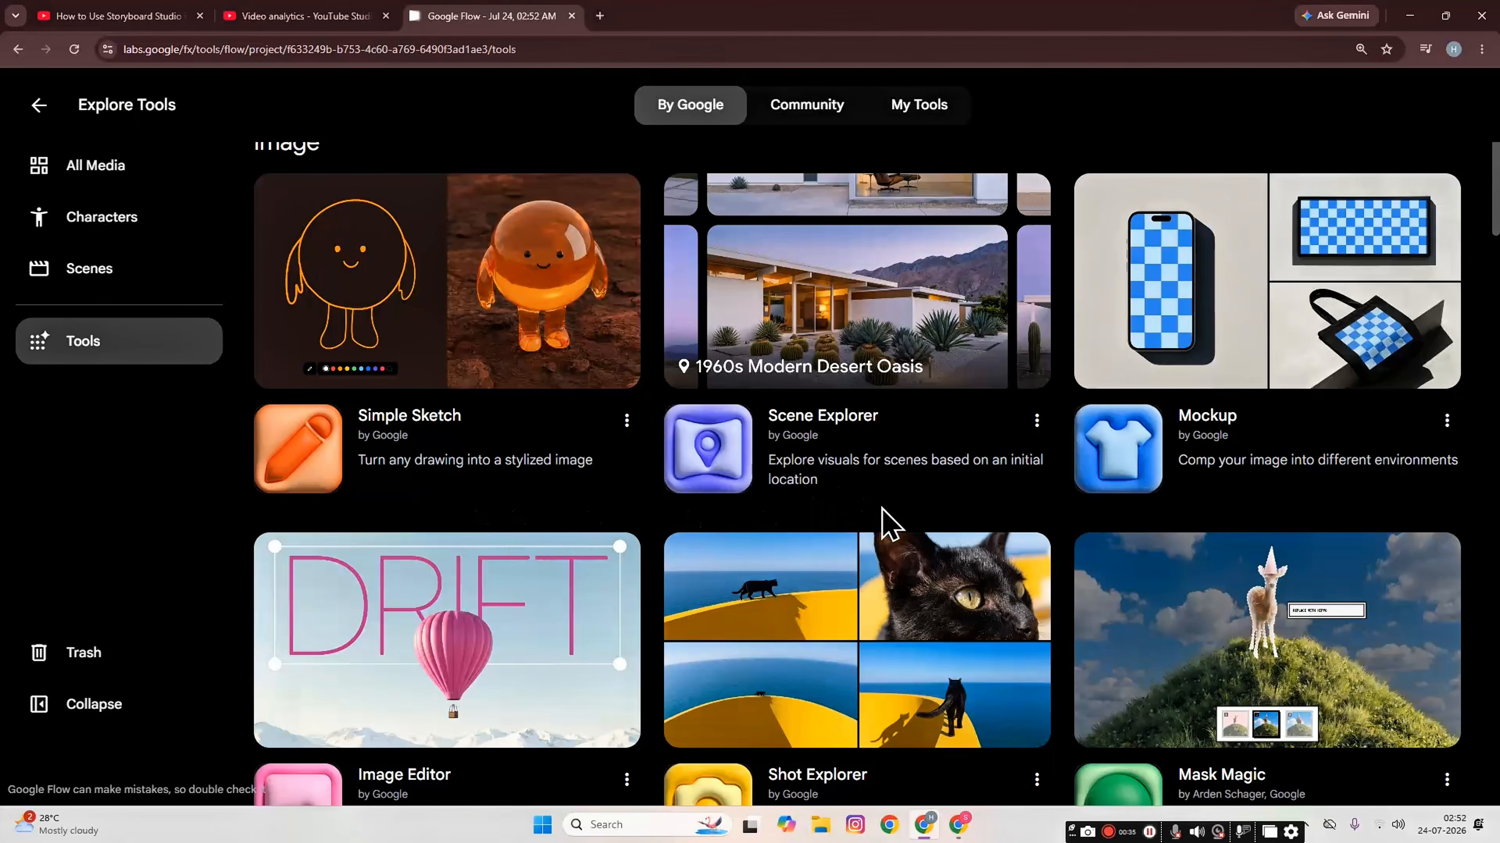
Step: Find the Storyboard Studio tool in the Prompting category of Google's tools and open it
{"action": "scroll", "coordinate": [1220, 535], "scroll_direction": "down", "scroll_amount": 5}
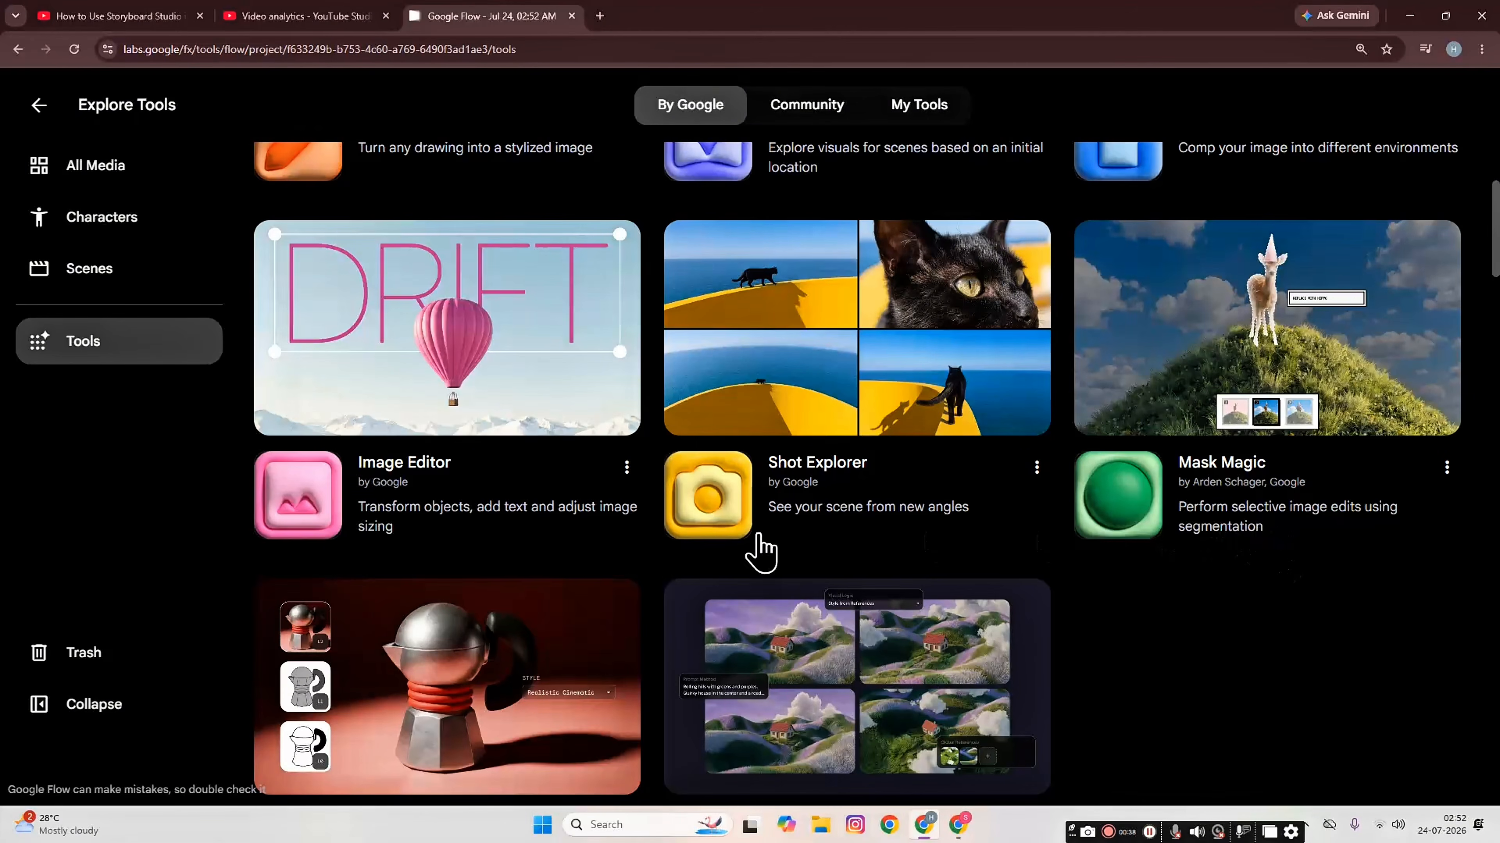
{"action": "scroll", "coordinate": [1287, 567], "scroll_direction": "down", "scroll_amount": 6}
{"action": "scroll", "coordinate": [1355, 710], "scroll_direction": "down", "scroll_amount": 15}
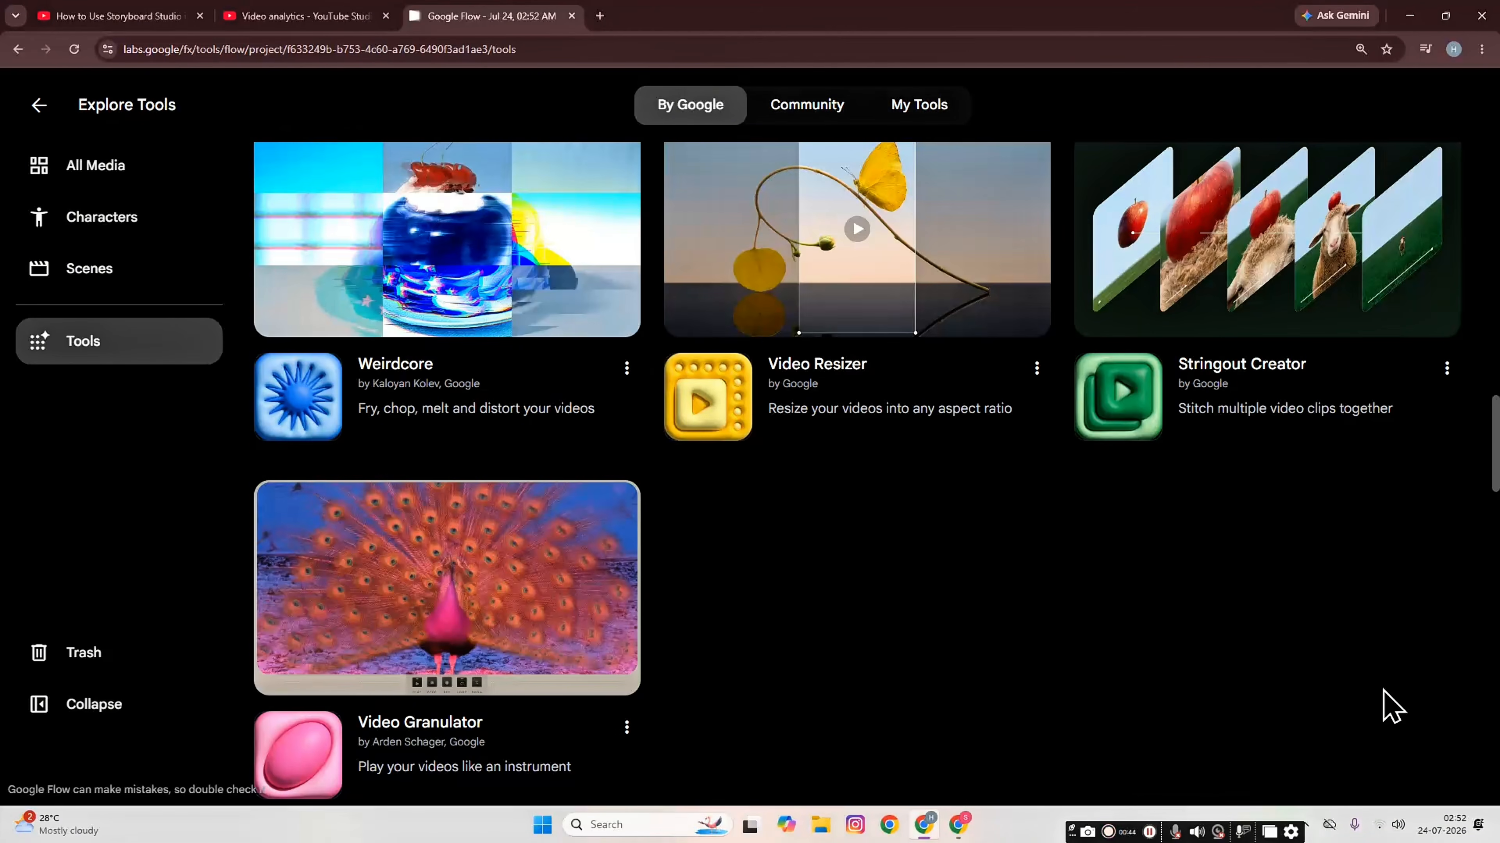
{"action": "scroll", "coordinate": [1392, 707], "scroll_direction": "down", "scroll_amount": 11}
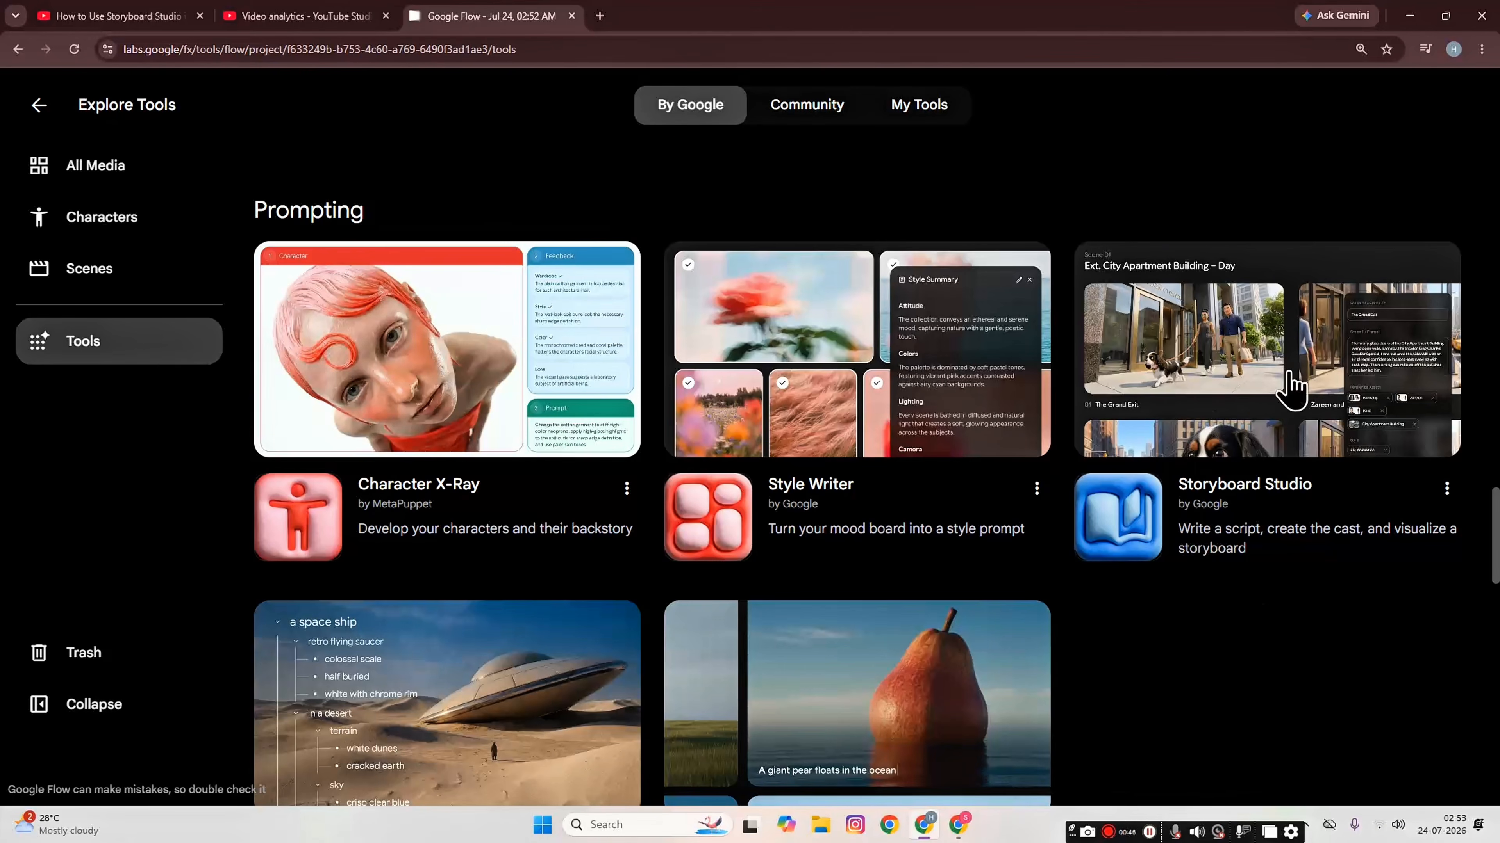
{"action": "left_click", "coordinate": [1356, 430]}
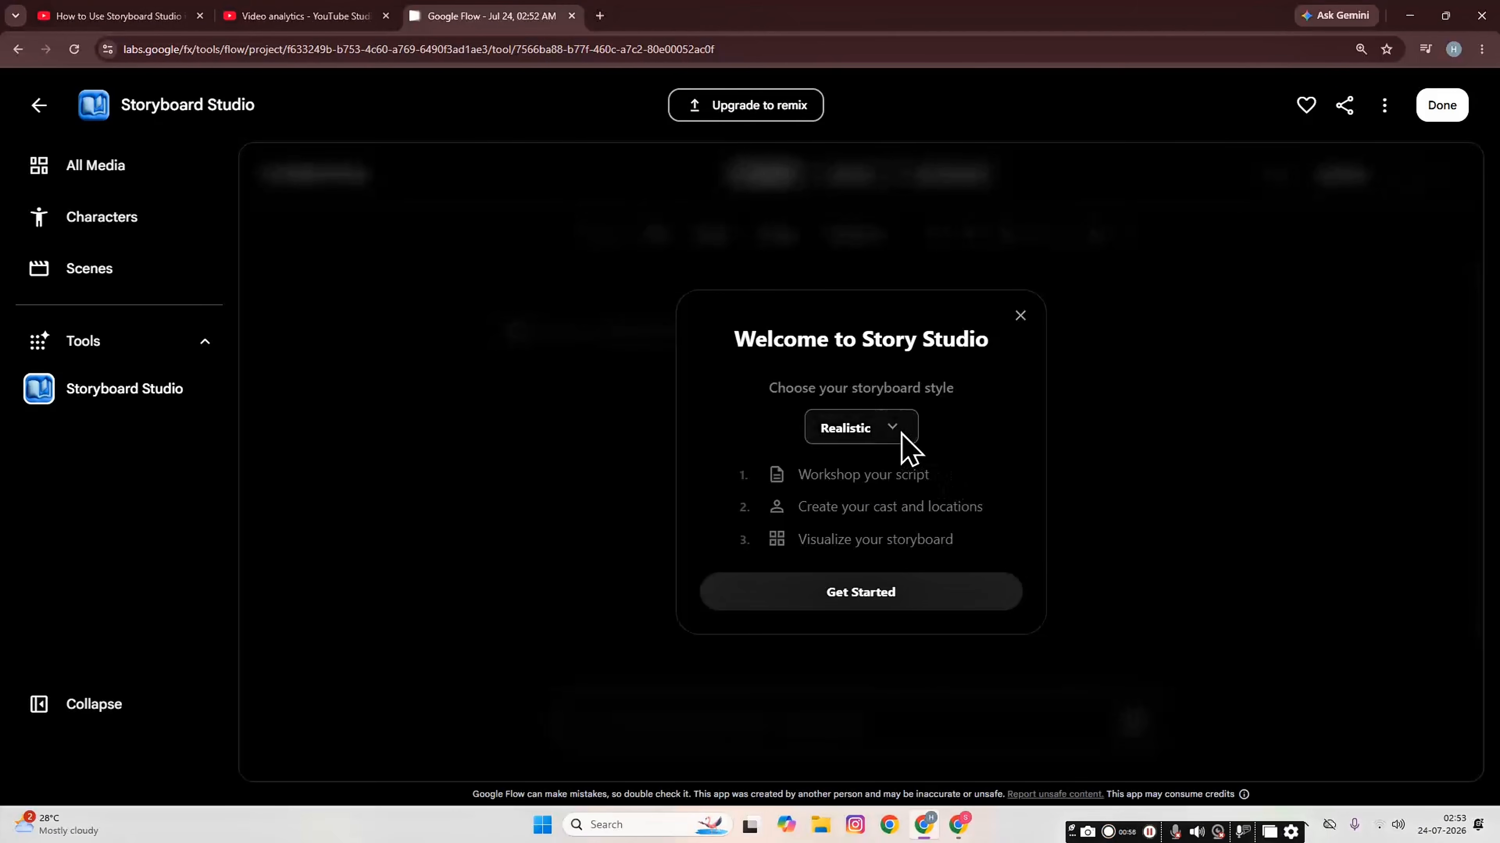
Step: Choose the 3D-Animation storyboard style and start the new story project
{"action": "left_click", "coordinate": [901, 435]}
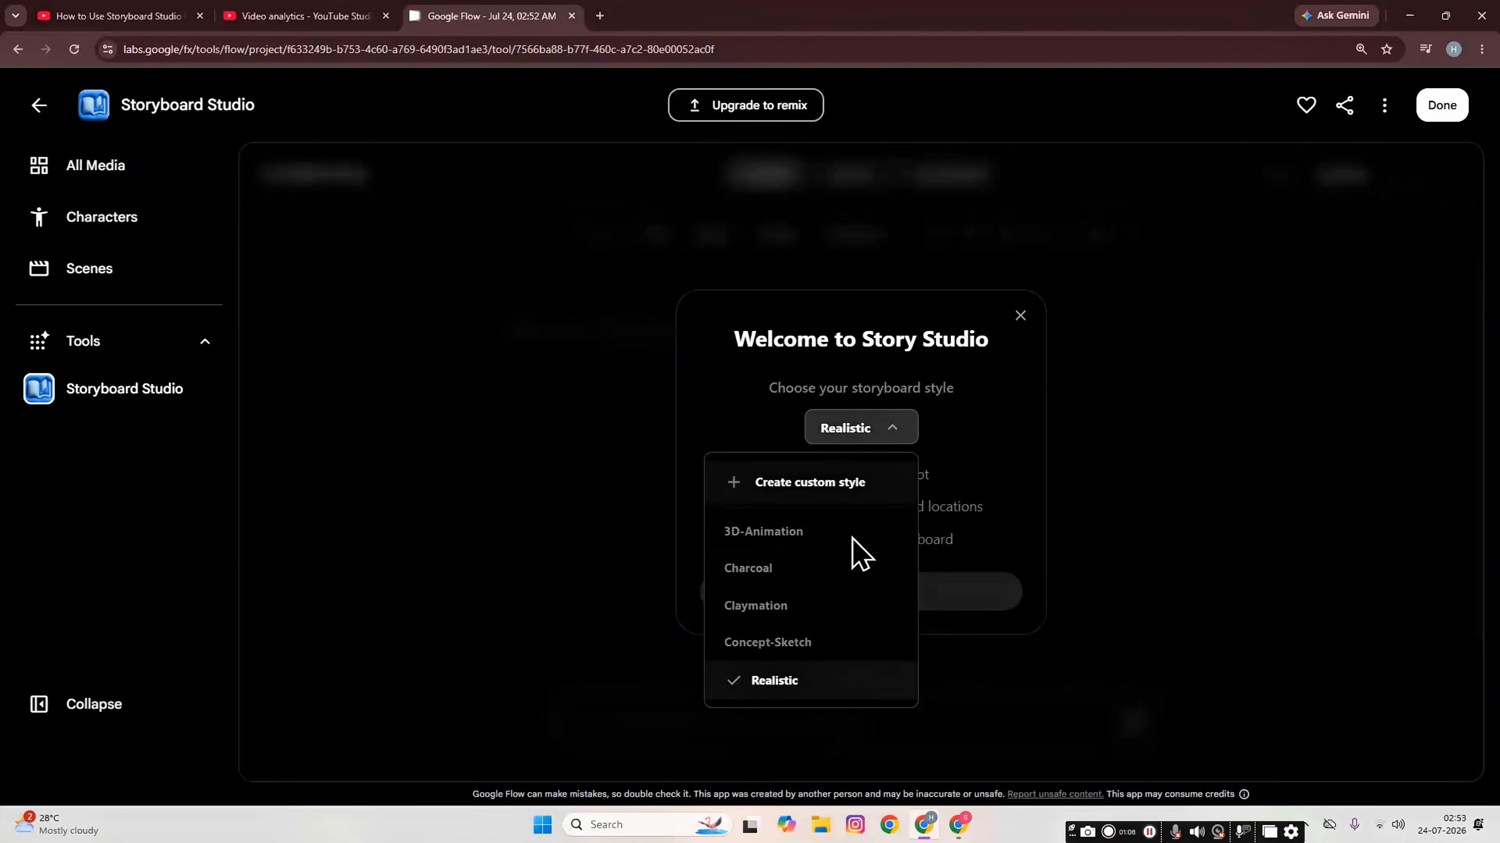
{"action": "left_click", "coordinate": [861, 543]}
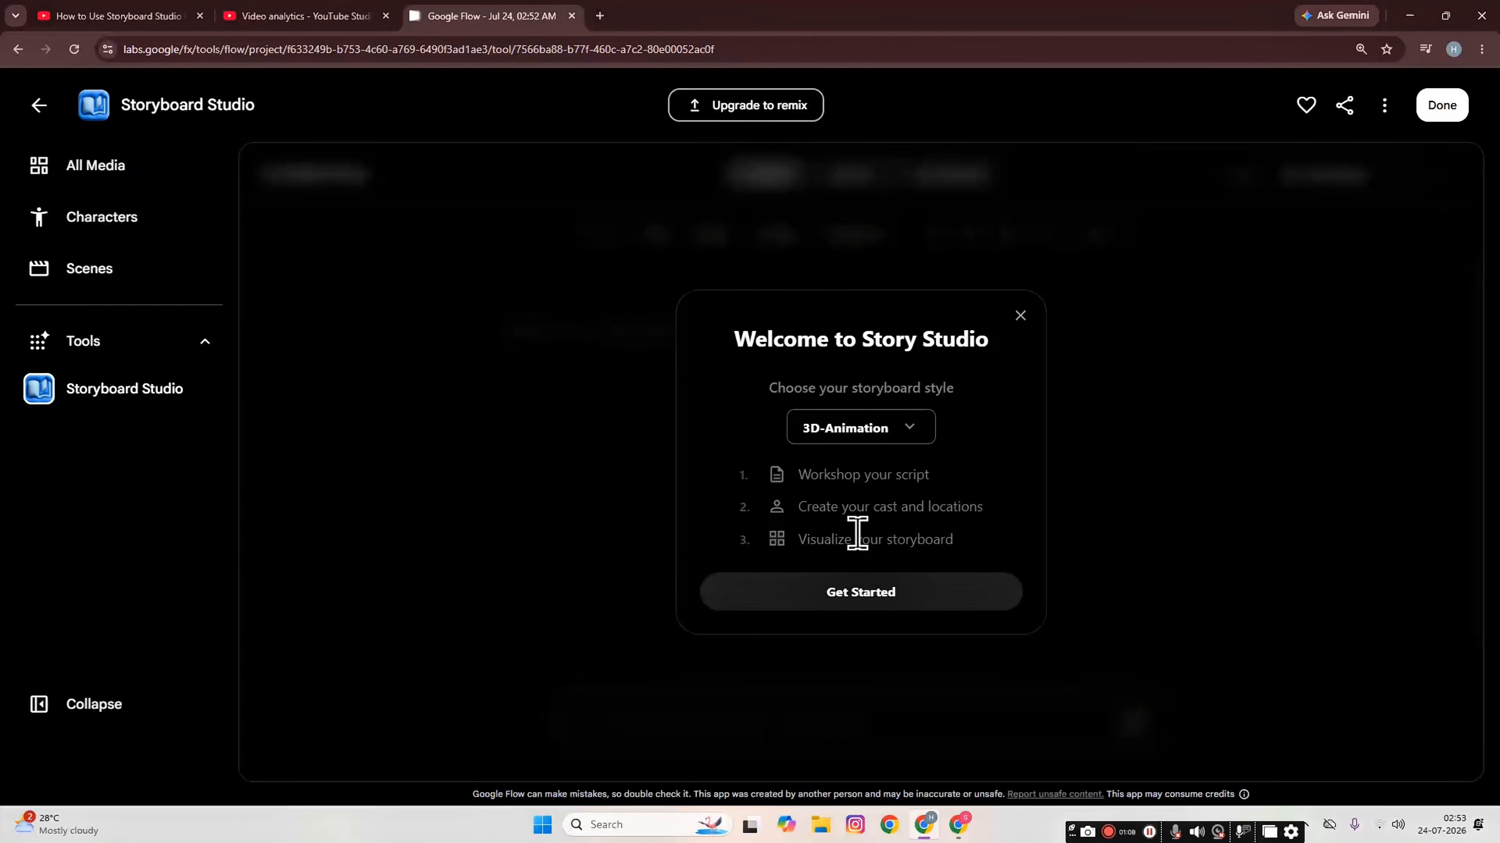
{"action": "left_click", "coordinate": [960, 599]}
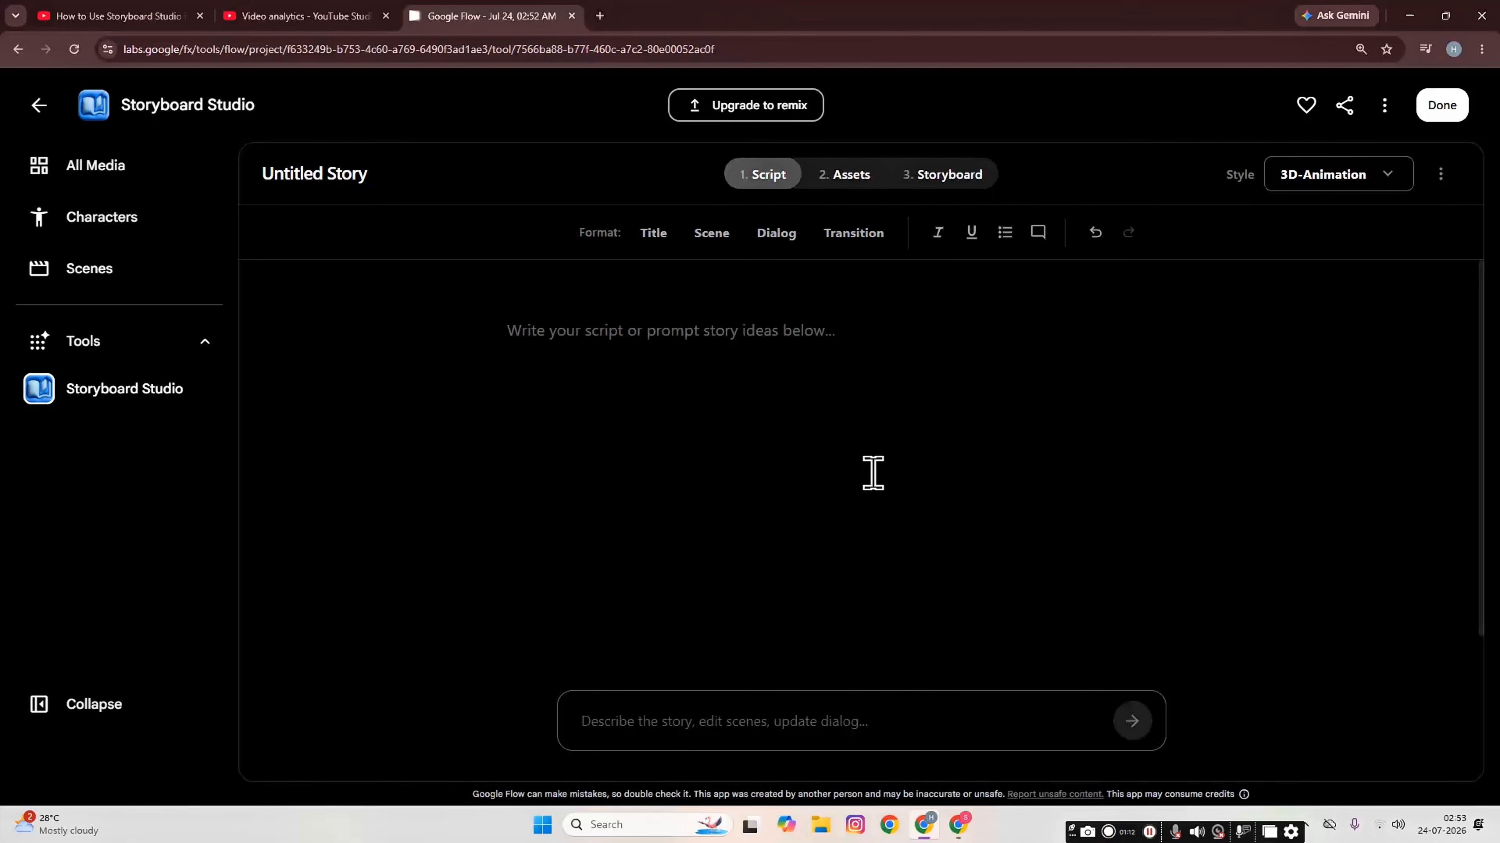
Step: Paste the copied story about the tricksters who take the goat as the story description and submit it to generate the script
{"action": "right_click", "coordinate": [685, 733]}
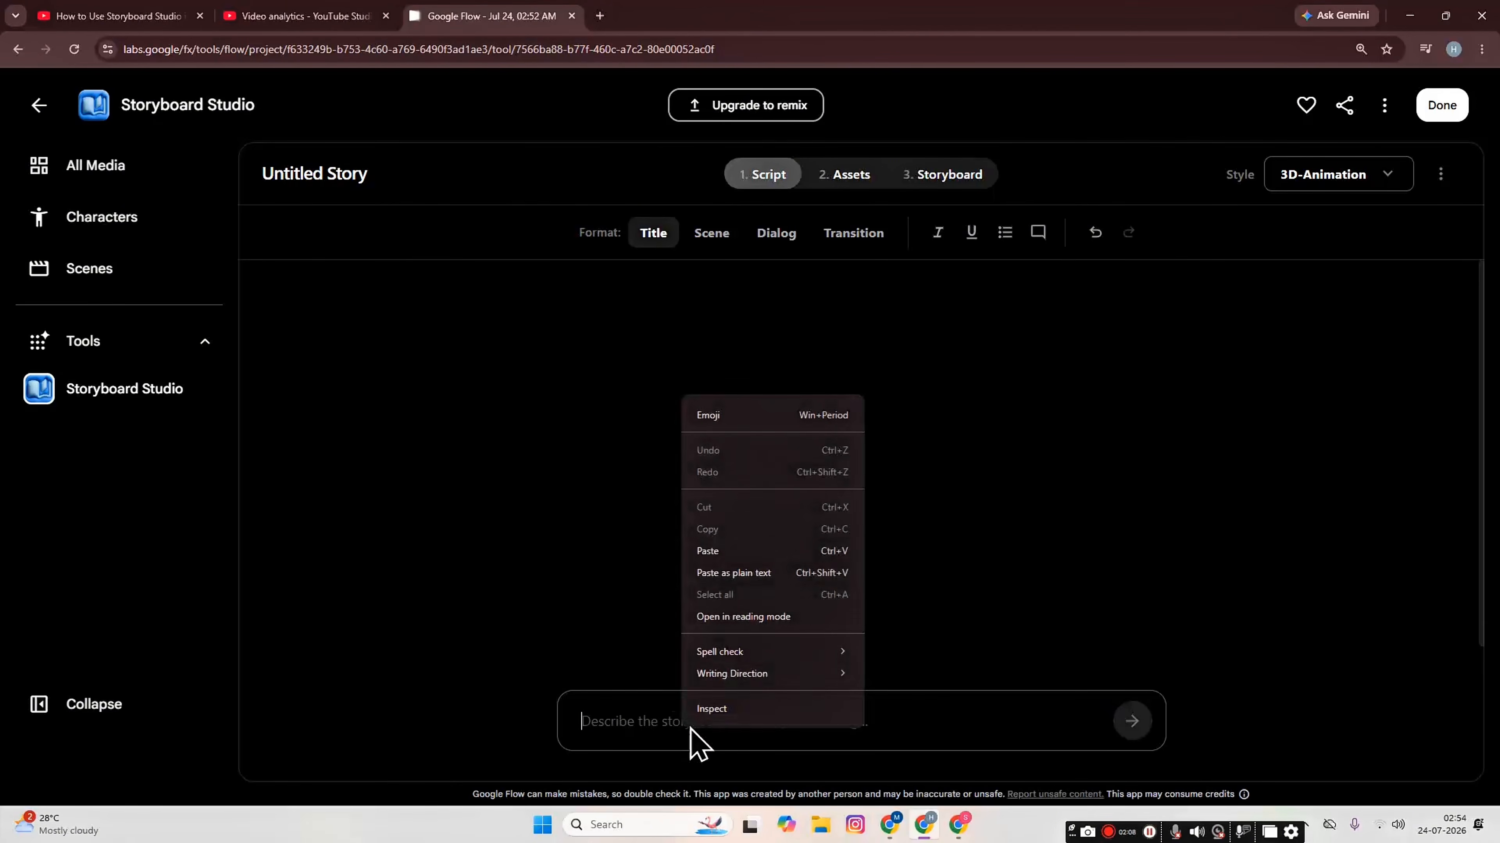
{"action": "left_click", "coordinate": [791, 549]}
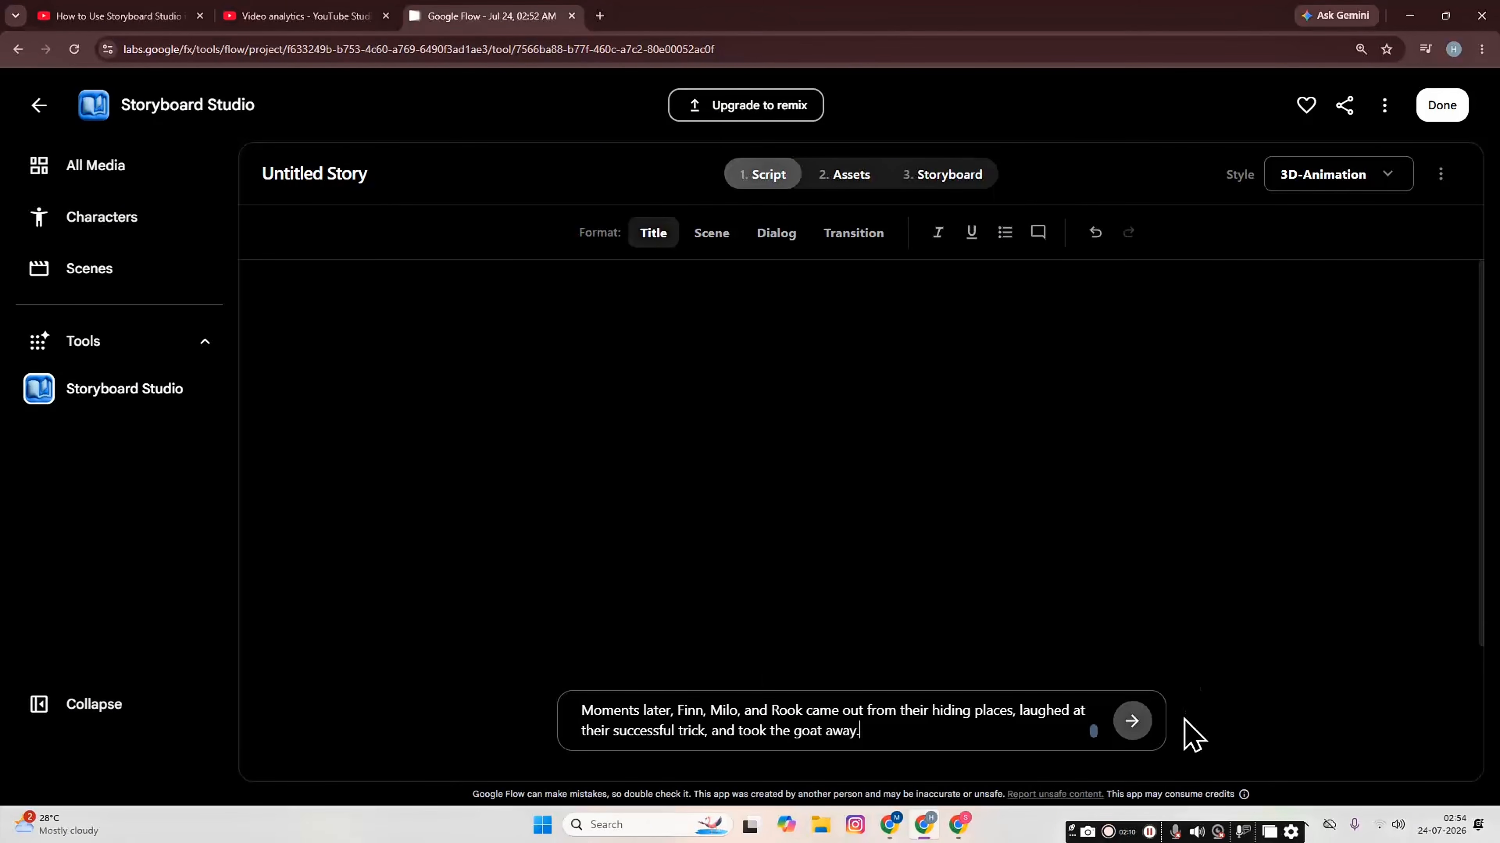
{"action": "scroll", "coordinate": [1010, 727], "scroll_direction": "up", "scroll_amount": 3}
{"action": "scroll", "coordinate": [1021, 720], "scroll_direction": "down", "scroll_amount": 3}
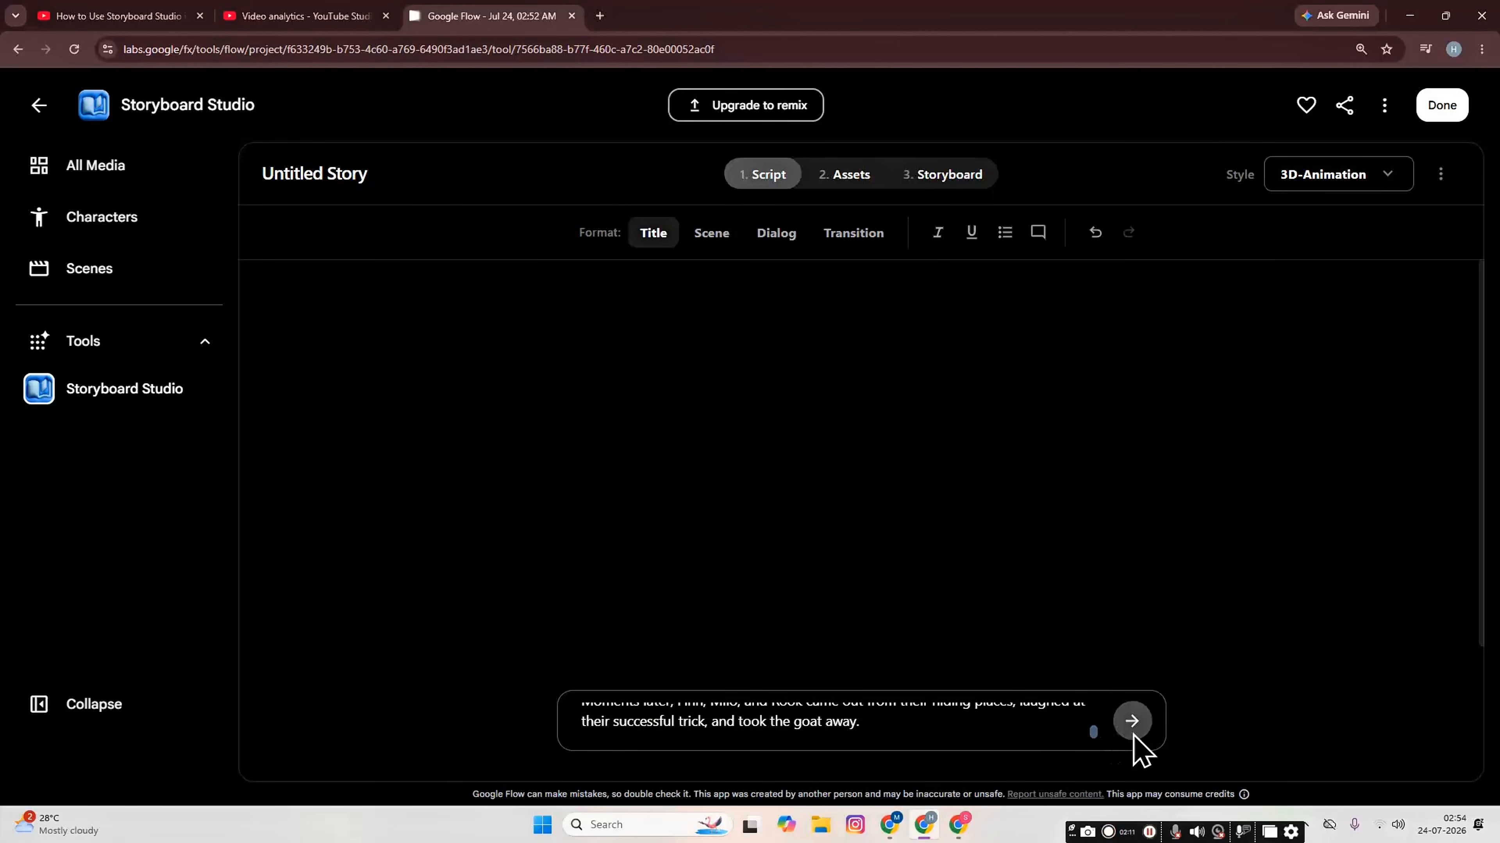
{"action": "left_click", "coordinate": [1134, 727]}
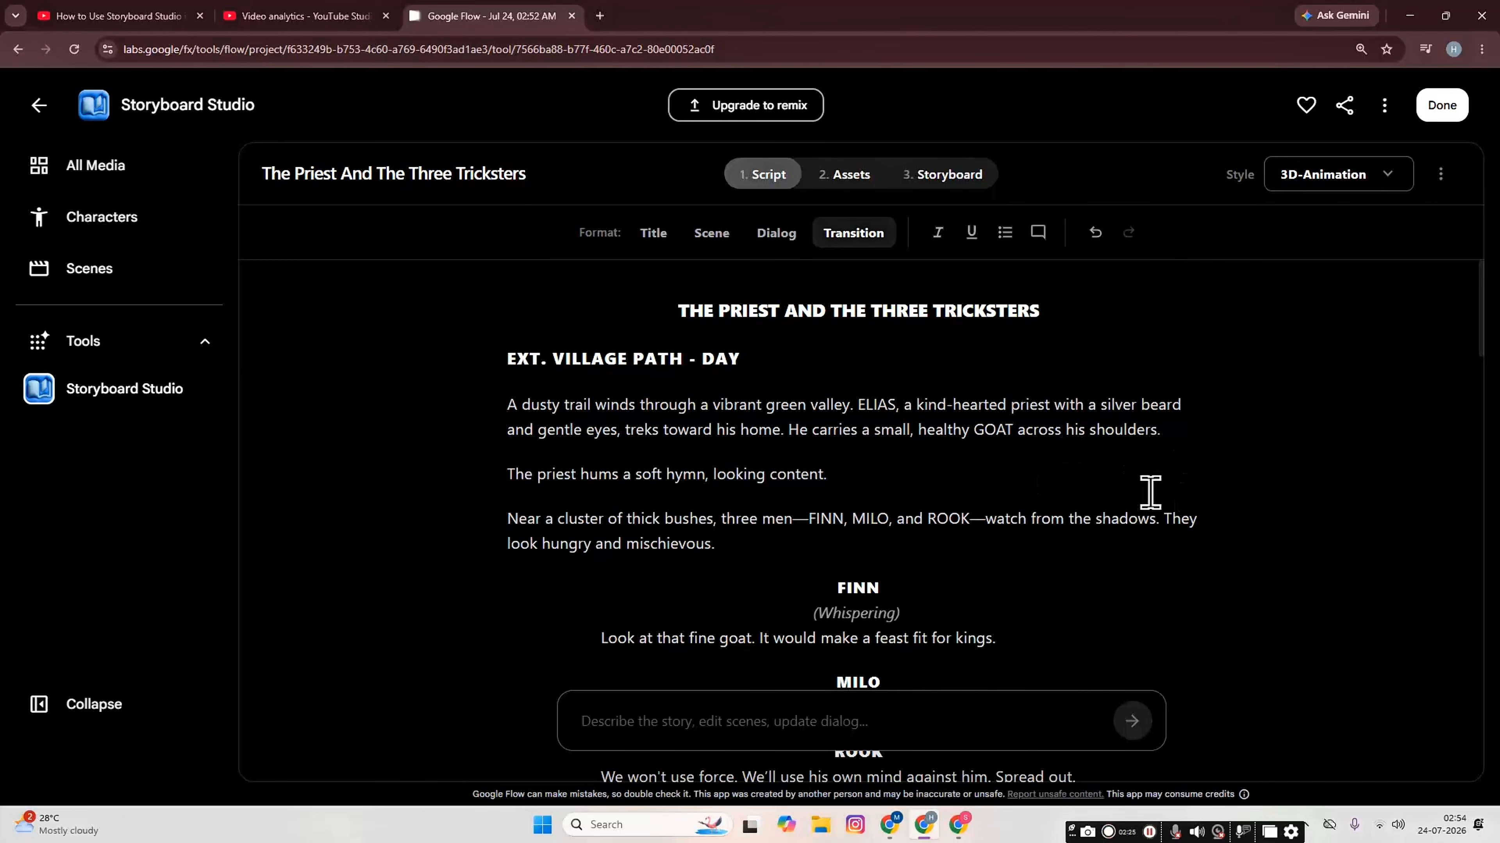
Step: Read through the generated script from the opening Village Path scene to the final transition and return to its beginning
{"action": "scroll", "coordinate": [1150, 492], "scroll_direction": "down", "scroll_amount": 5}
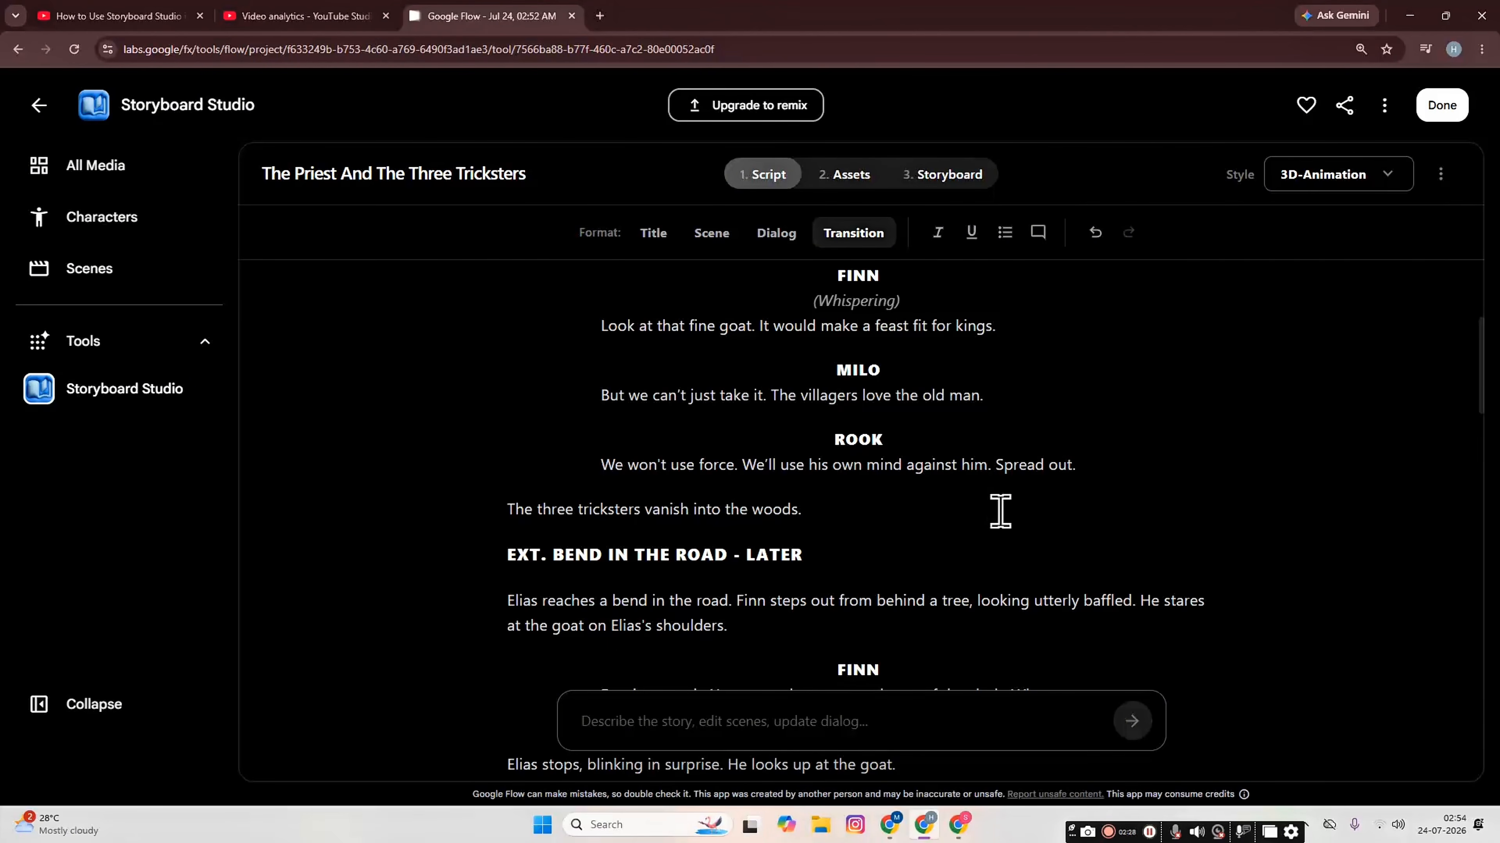
{"action": "scroll", "coordinate": [999, 511], "scroll_direction": "up", "scroll_amount": 1}
{"action": "scroll", "coordinate": [1024, 515], "scroll_direction": "down", "scroll_amount": 10}
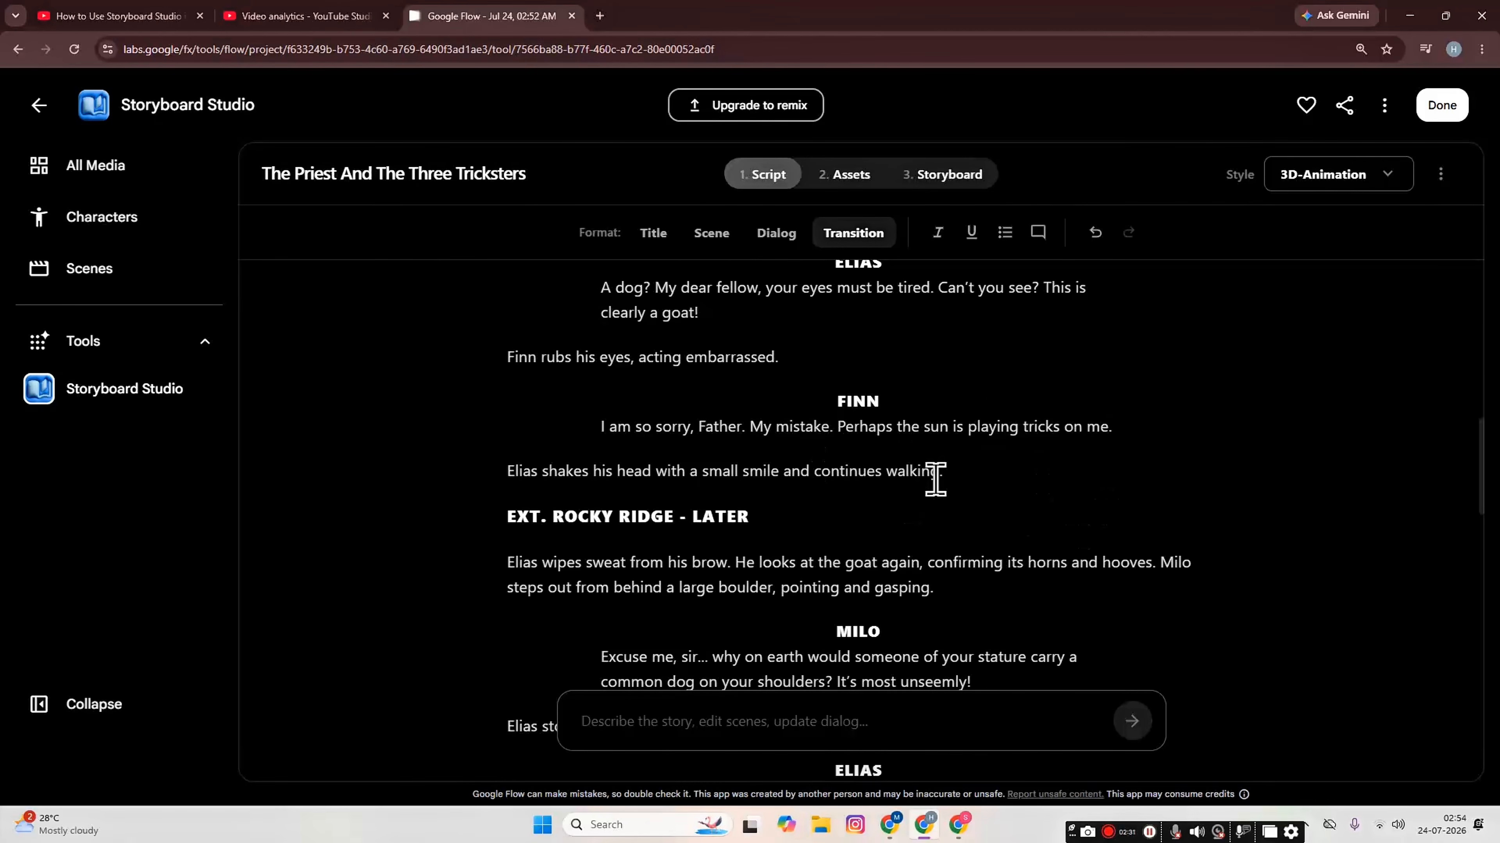
{"action": "scroll", "coordinate": [1134, 529], "scroll_direction": "down", "scroll_amount": 12}
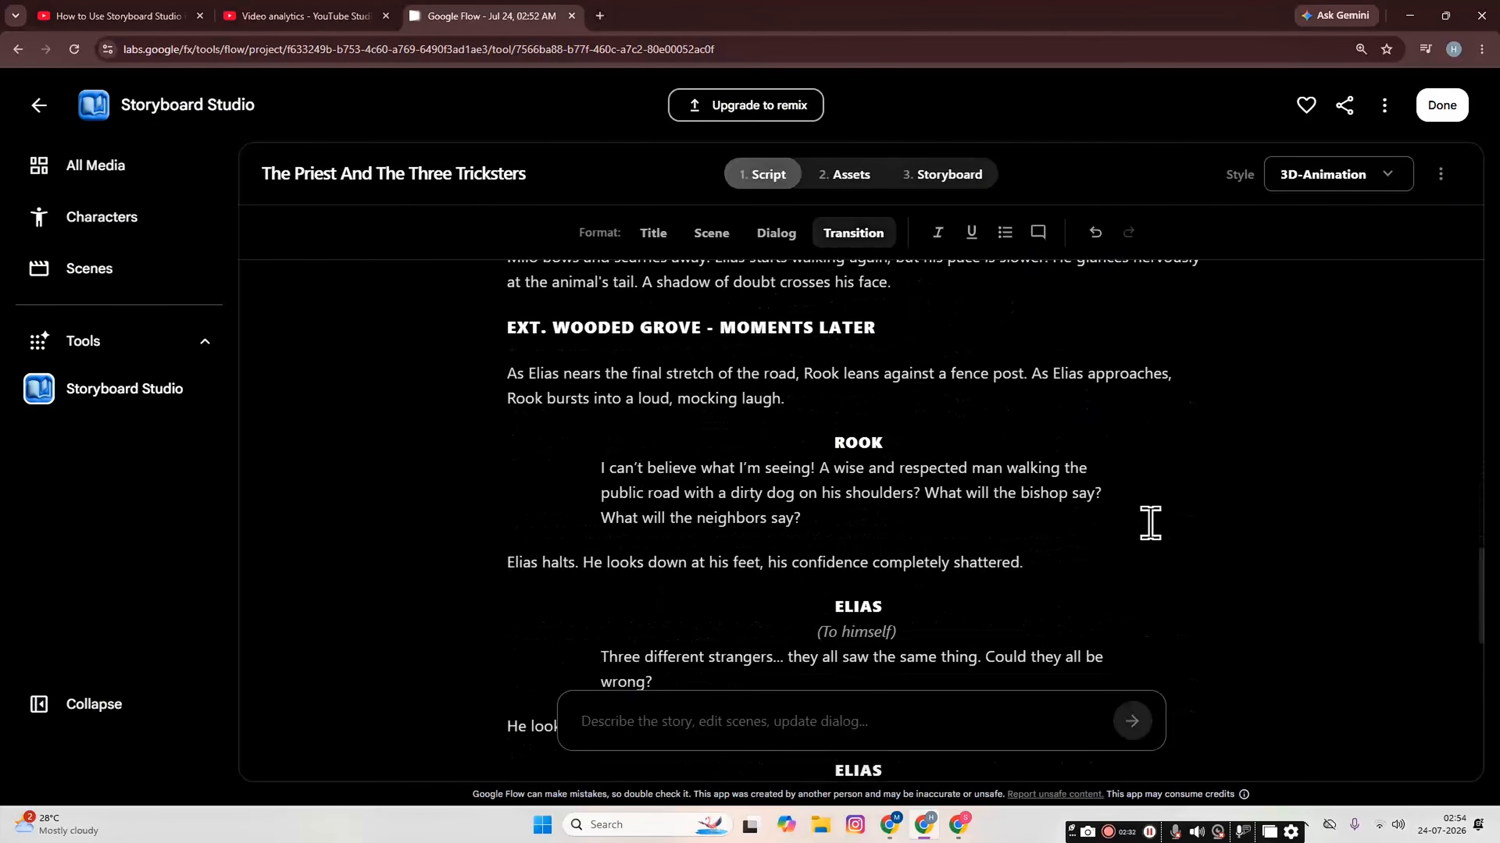
{"action": "scroll", "coordinate": [1150, 522], "scroll_direction": "down", "scroll_amount": 12}
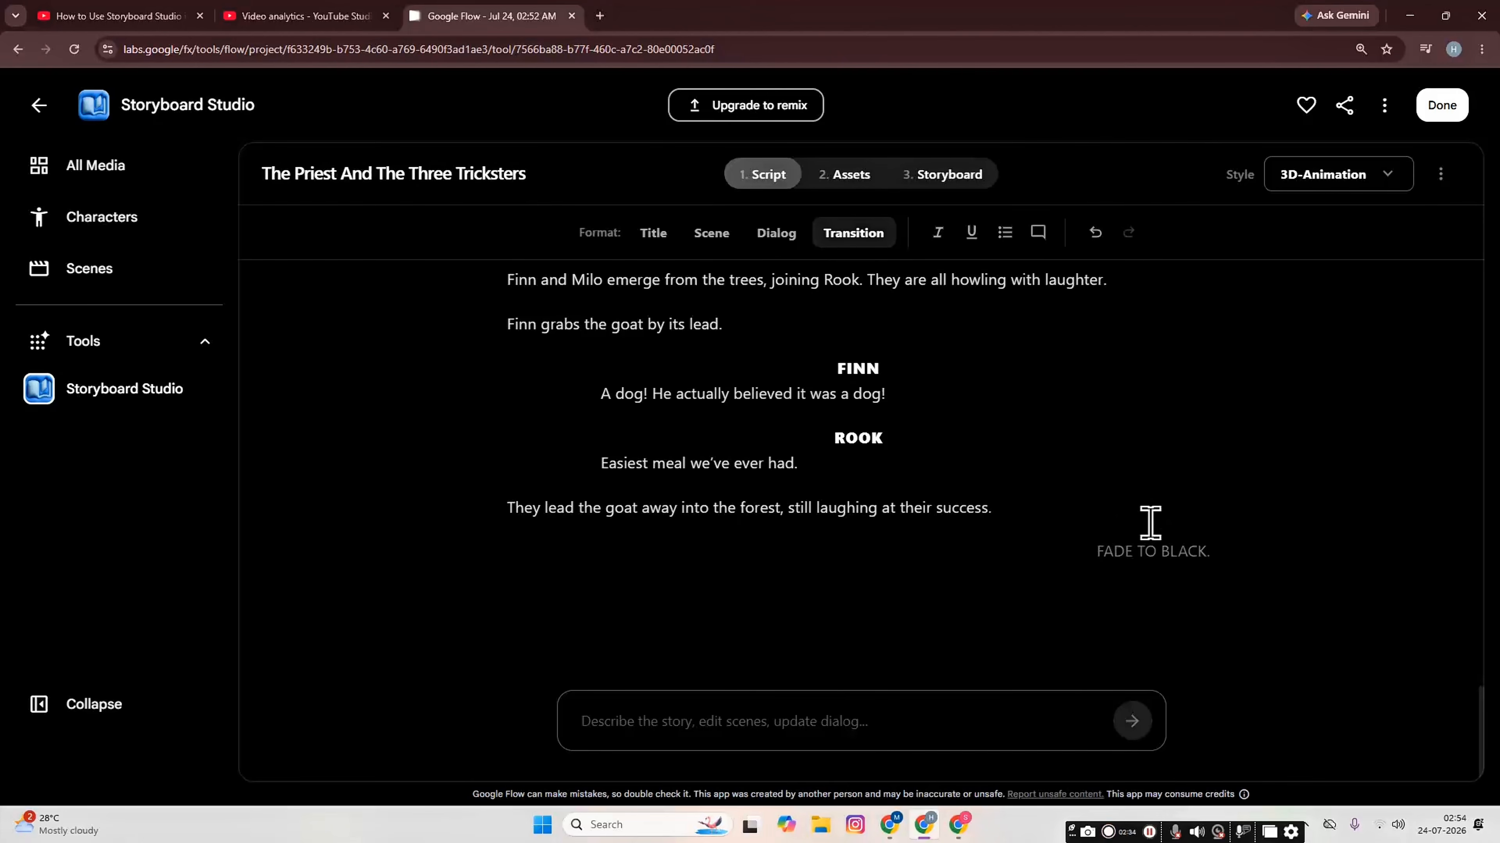
{"action": "scroll", "coordinate": [1115, 467], "scroll_direction": "up", "scroll_amount": 15}
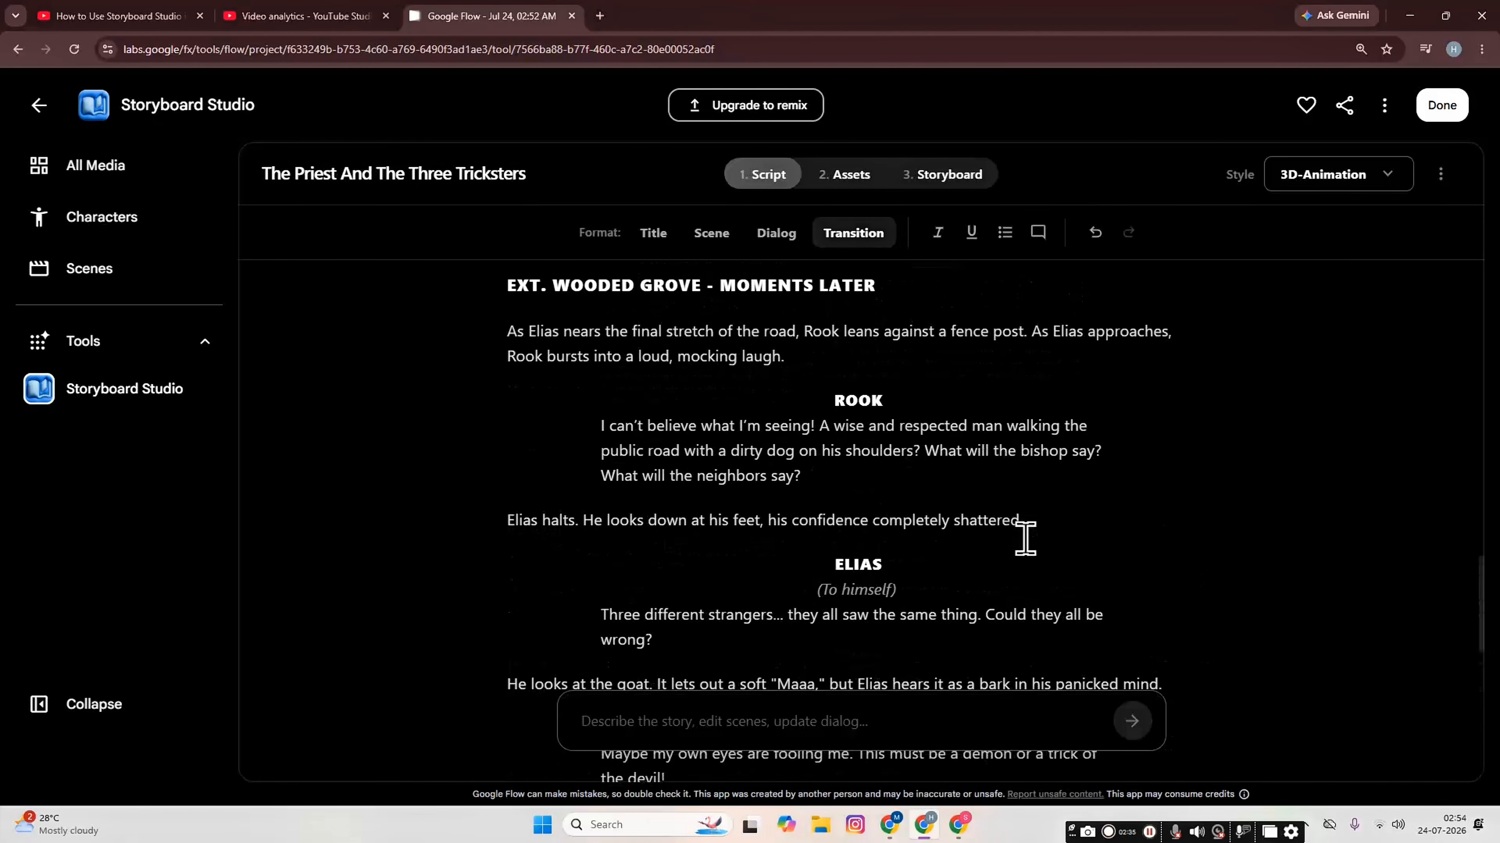
{"action": "scroll", "coordinate": [1025, 538], "scroll_direction": "up", "scroll_amount": 13}
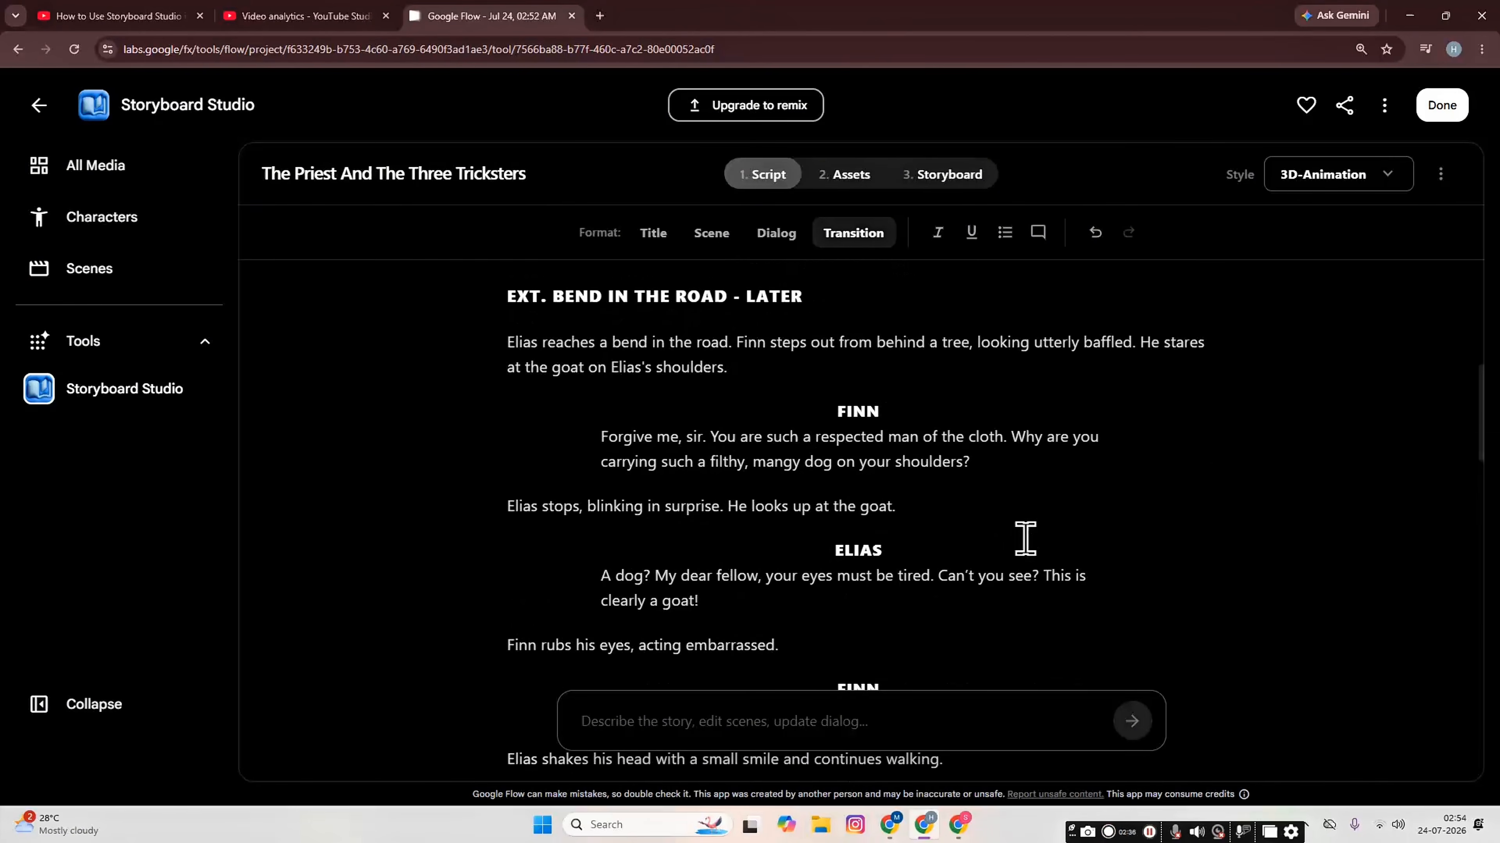
{"action": "scroll", "coordinate": [1025, 538], "scroll_direction": "up", "scroll_amount": 9}
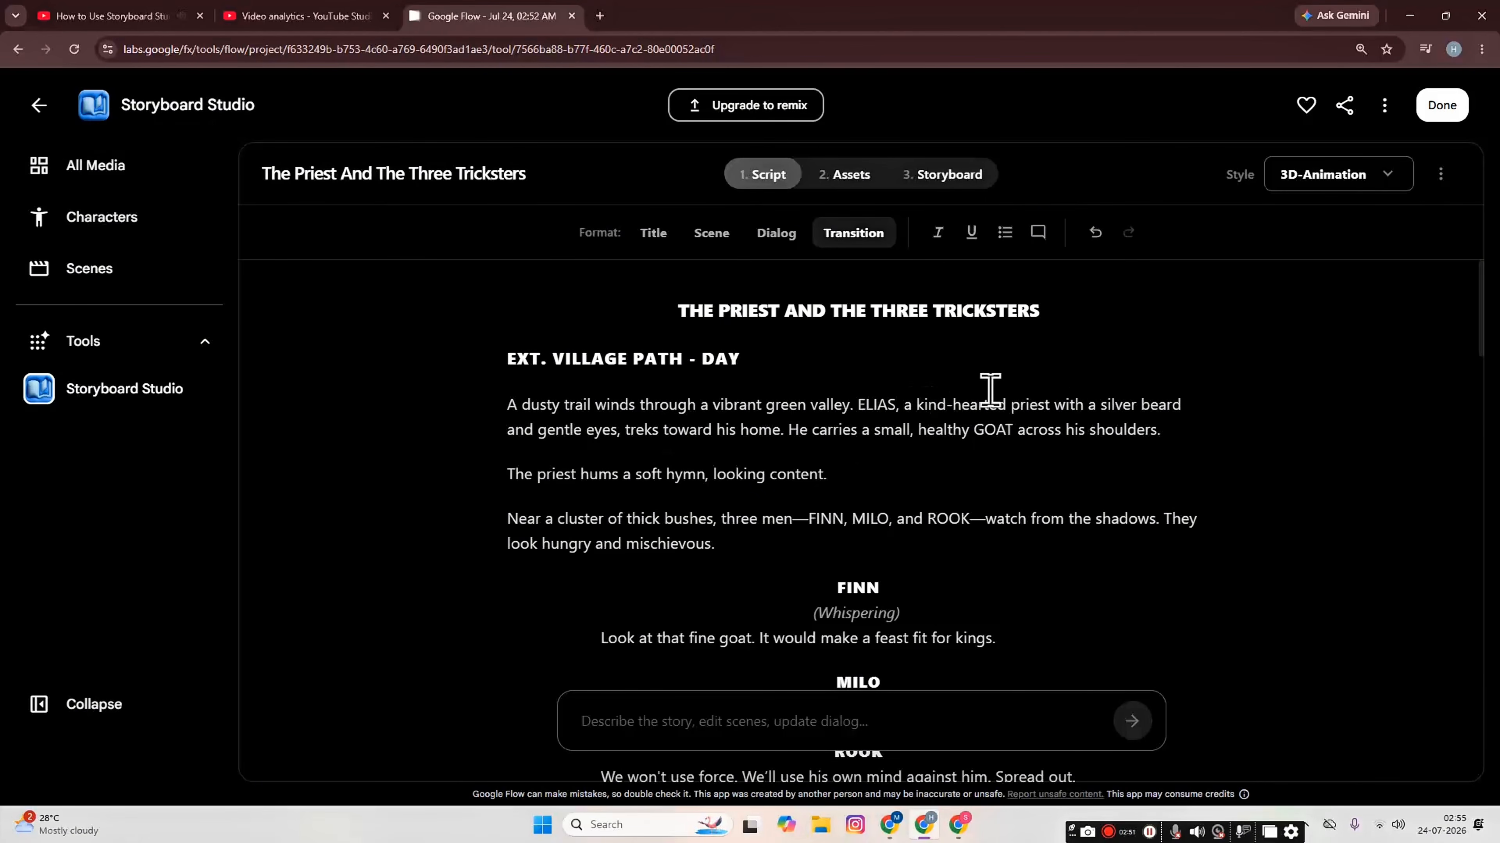
Step: Generate images for all of the story's assets by autofilling its characters, locations and props
{"action": "left_click", "coordinate": [875, 187]}
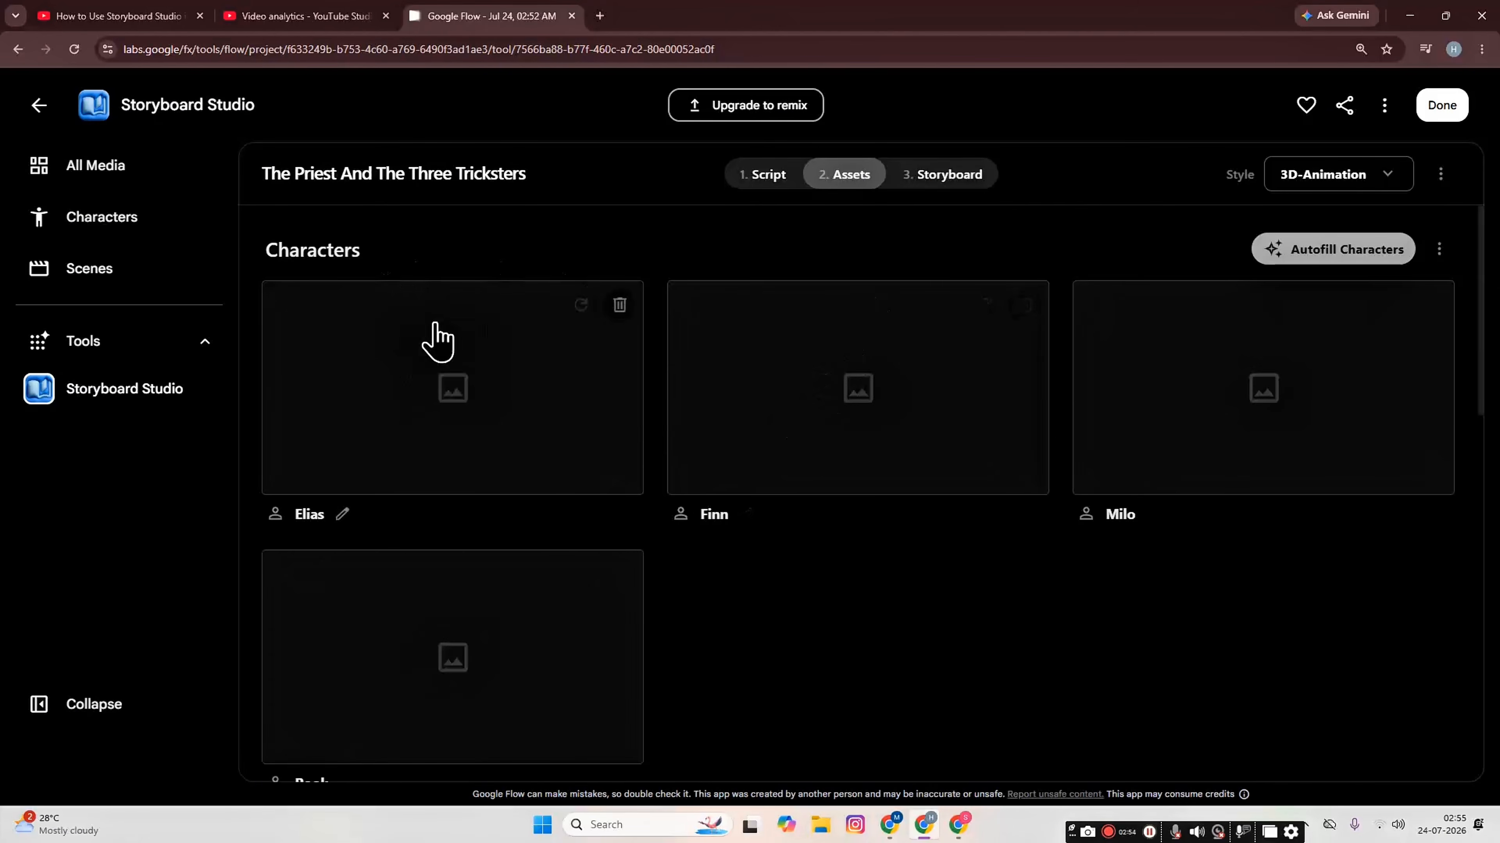
{"action": "scroll", "coordinate": [1105, 569], "scroll_direction": "down", "scroll_amount": 10}
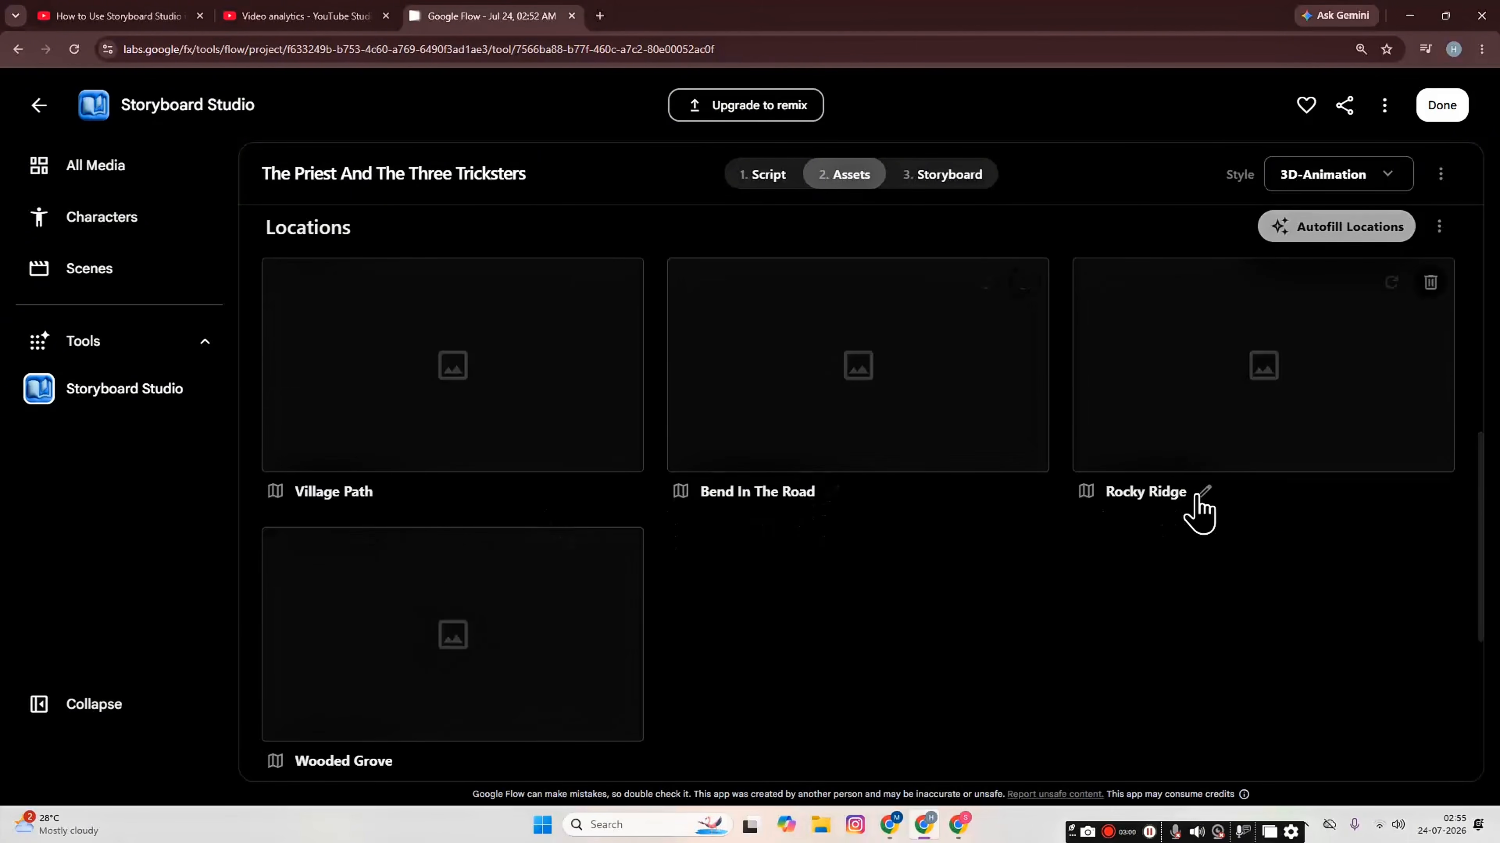
{"action": "scroll", "coordinate": [496, 634], "scroll_direction": "down", "scroll_amount": 5}
{"action": "scroll", "coordinate": [735, 507], "scroll_direction": "down", "scroll_amount": 1}
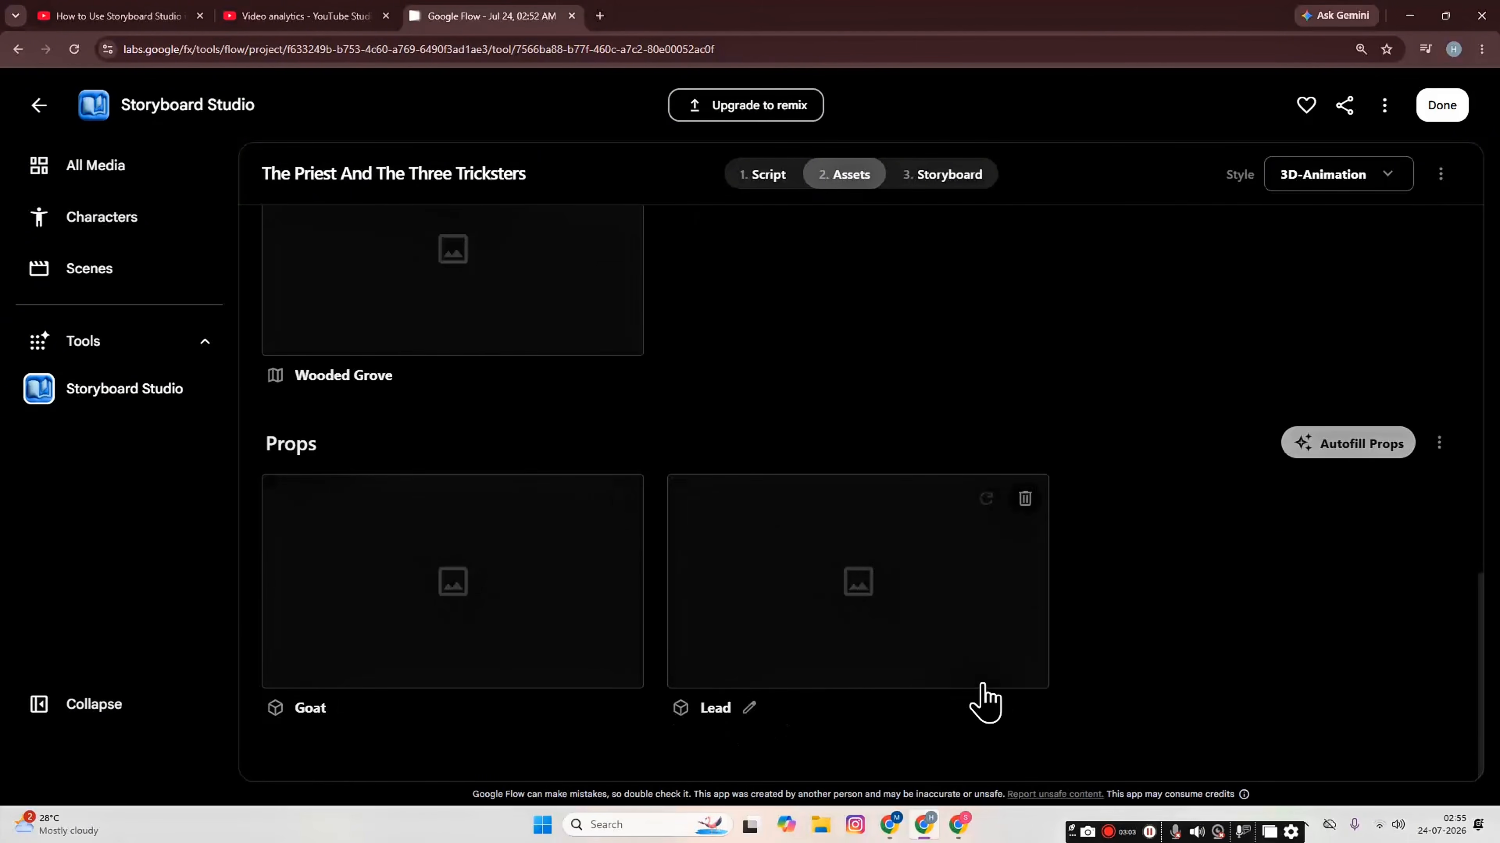
{"action": "scroll", "coordinate": [724, 476], "scroll_direction": "up", "scroll_amount": 15}
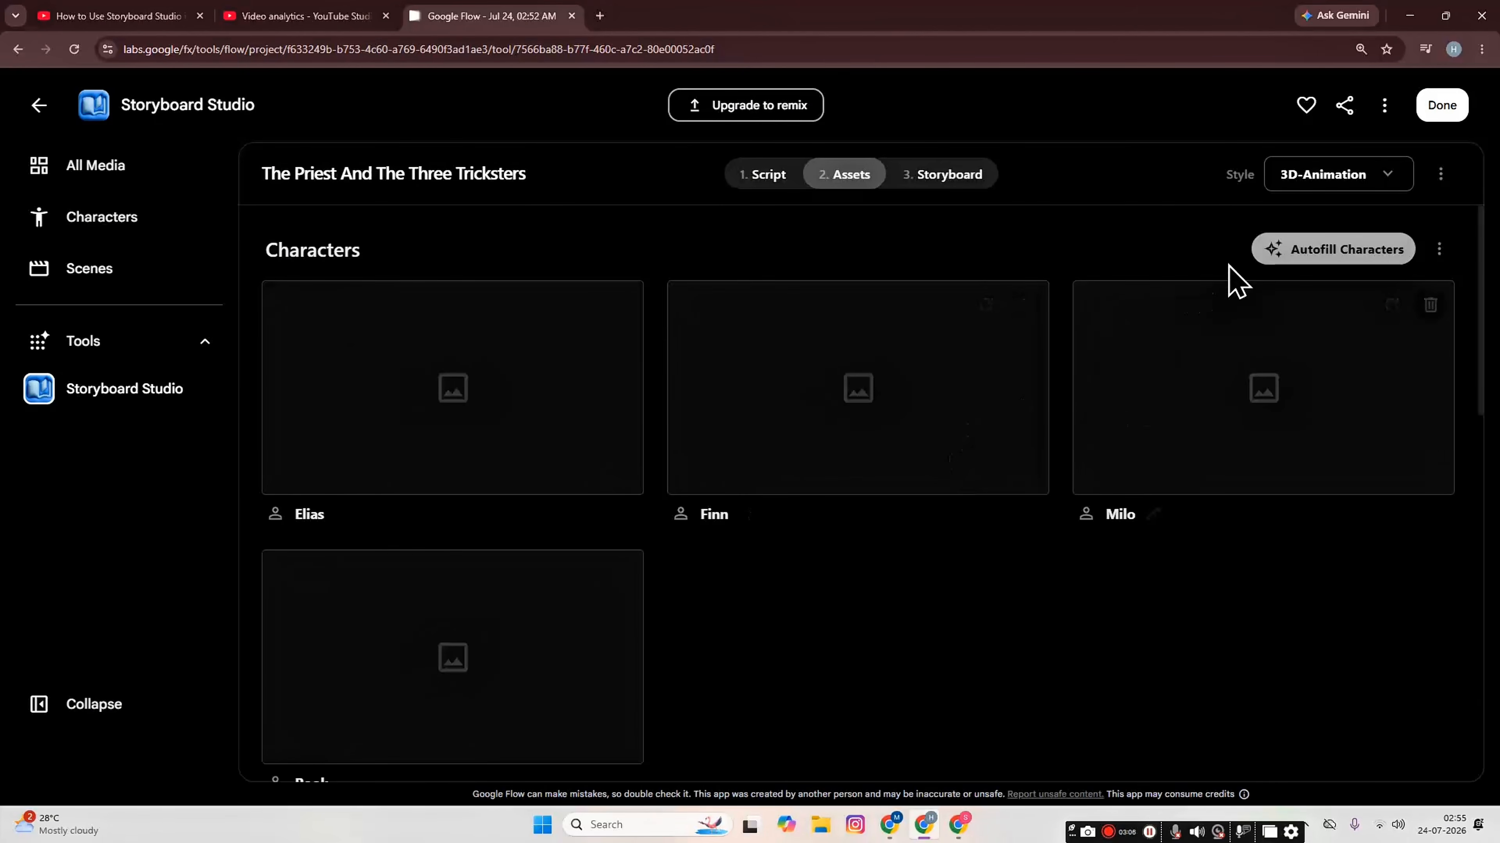
{"action": "left_click", "coordinate": [1308, 252]}
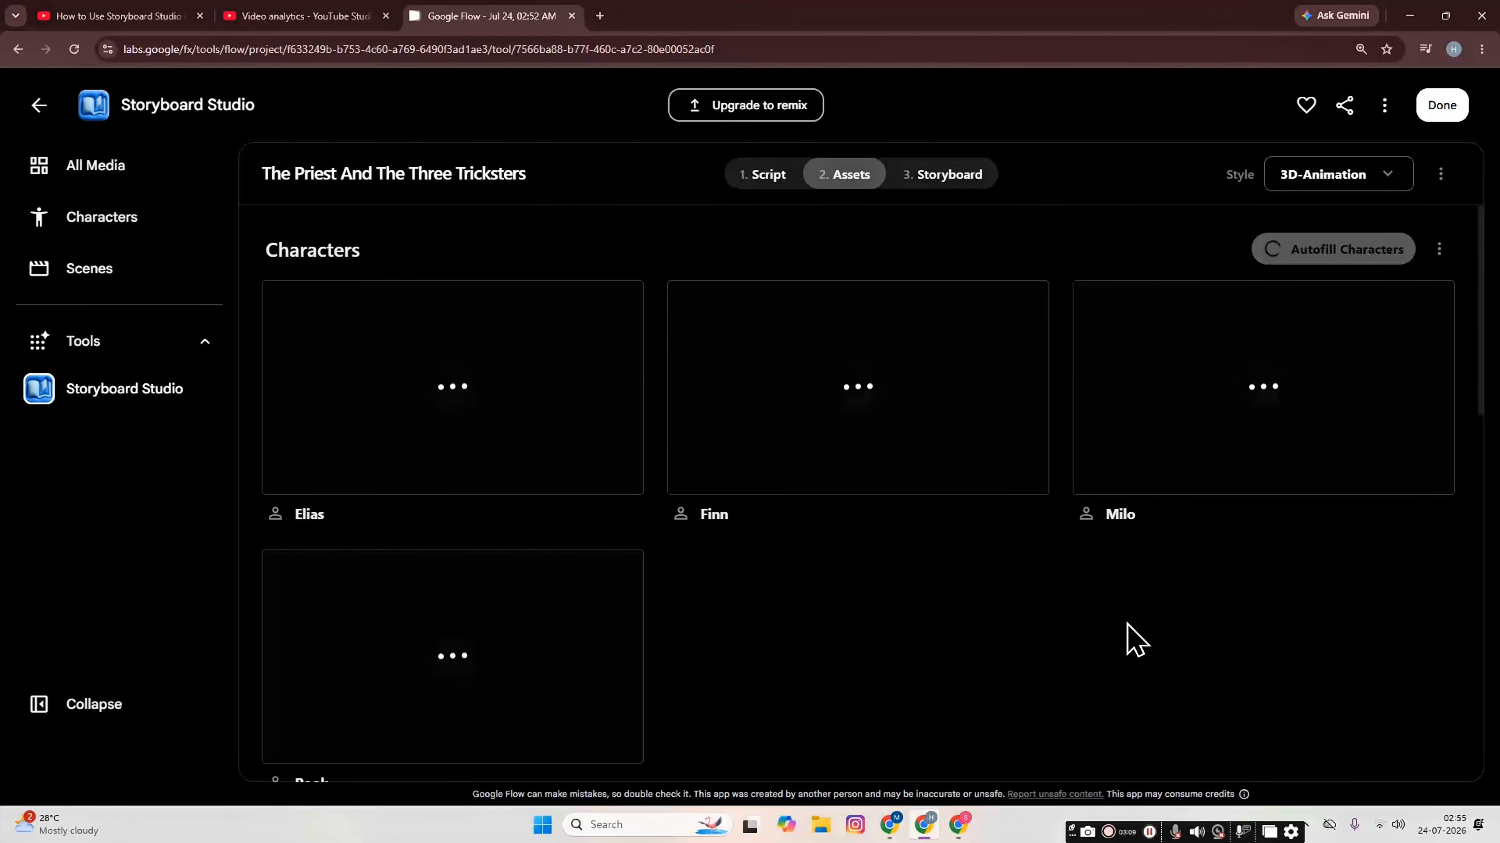
{"action": "scroll", "coordinate": [1128, 638], "scroll_direction": "down", "scroll_amount": 6}
{"action": "left_click", "coordinate": [1329, 384]}
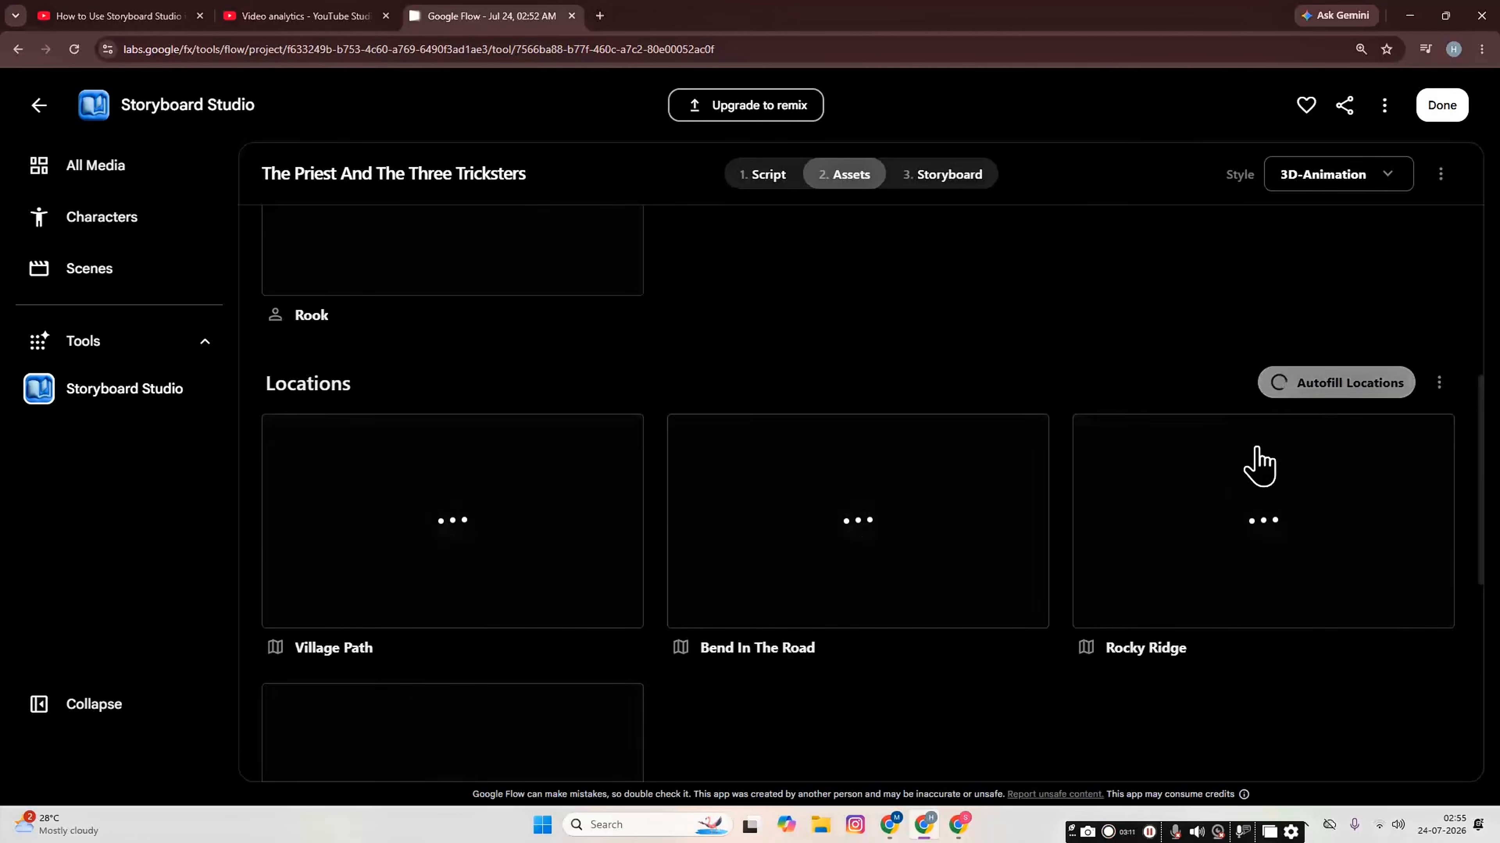
{"action": "scroll", "coordinate": [1240, 484], "scroll_direction": "down", "scroll_amount": 9}
{"action": "left_click", "coordinate": [1320, 452]}
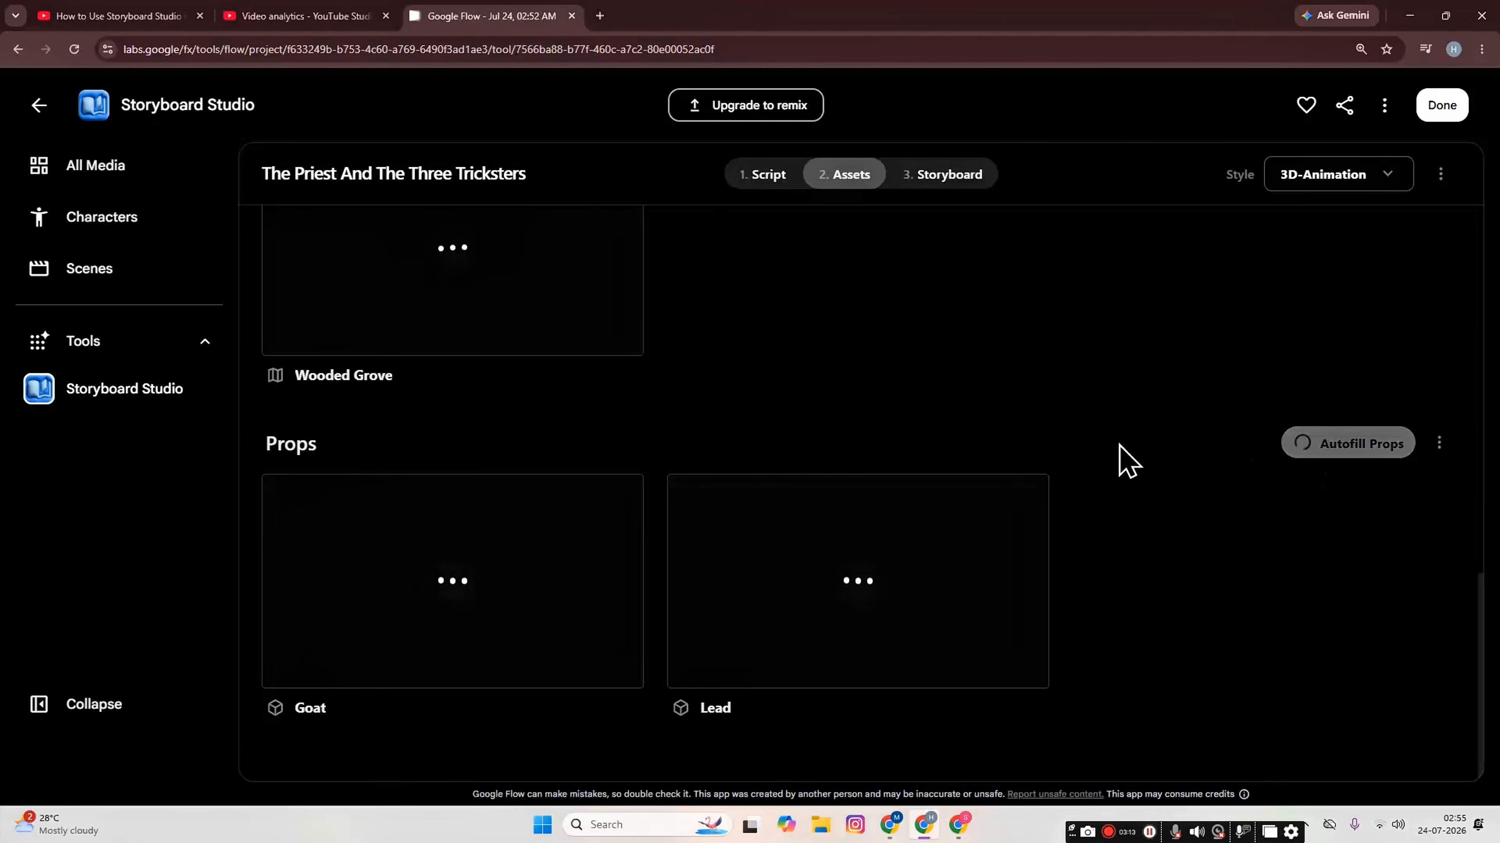
Step: Examine the generated asset images, enlarge the Wooded Grove location image, and close its preview and details
{"action": "scroll", "coordinate": [1104, 446], "scroll_direction": "up", "scroll_amount": 15}
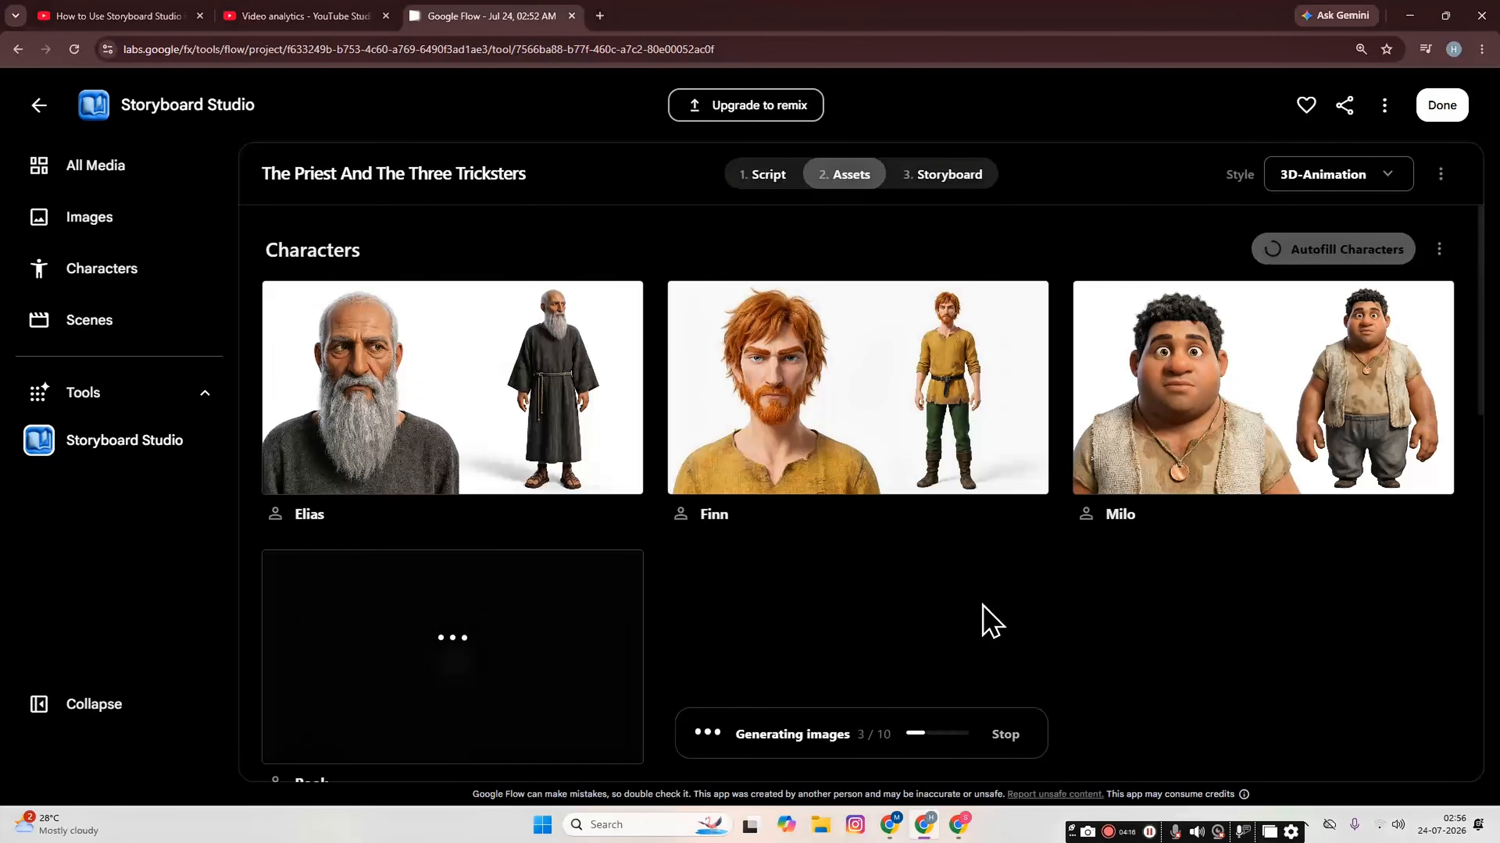
{"action": "scroll", "coordinate": [1142, 526], "scroll_direction": "down", "scroll_amount": 8}
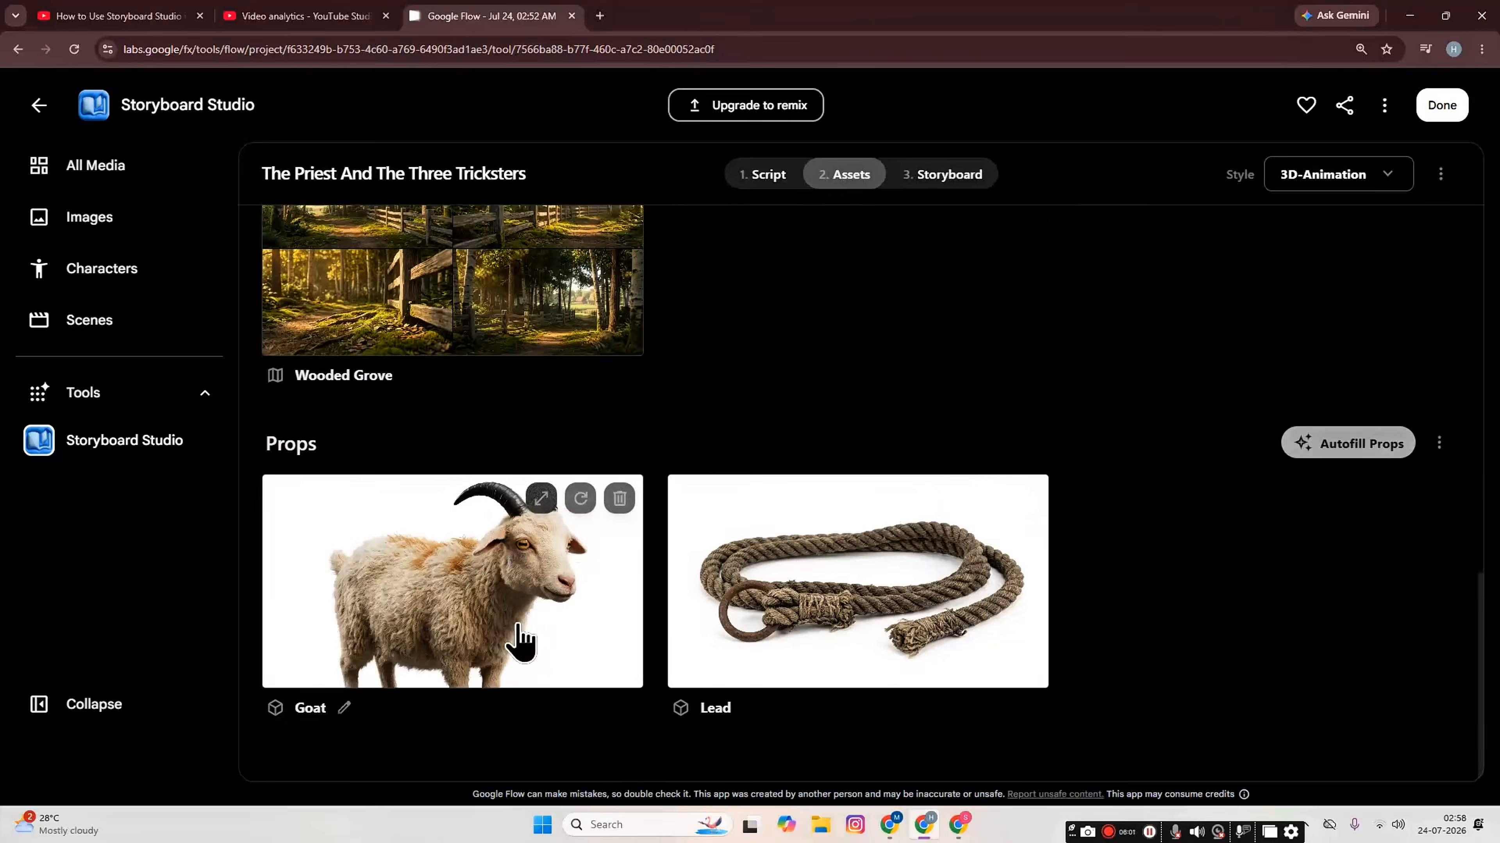
{"action": "left_click", "coordinate": [448, 579]}
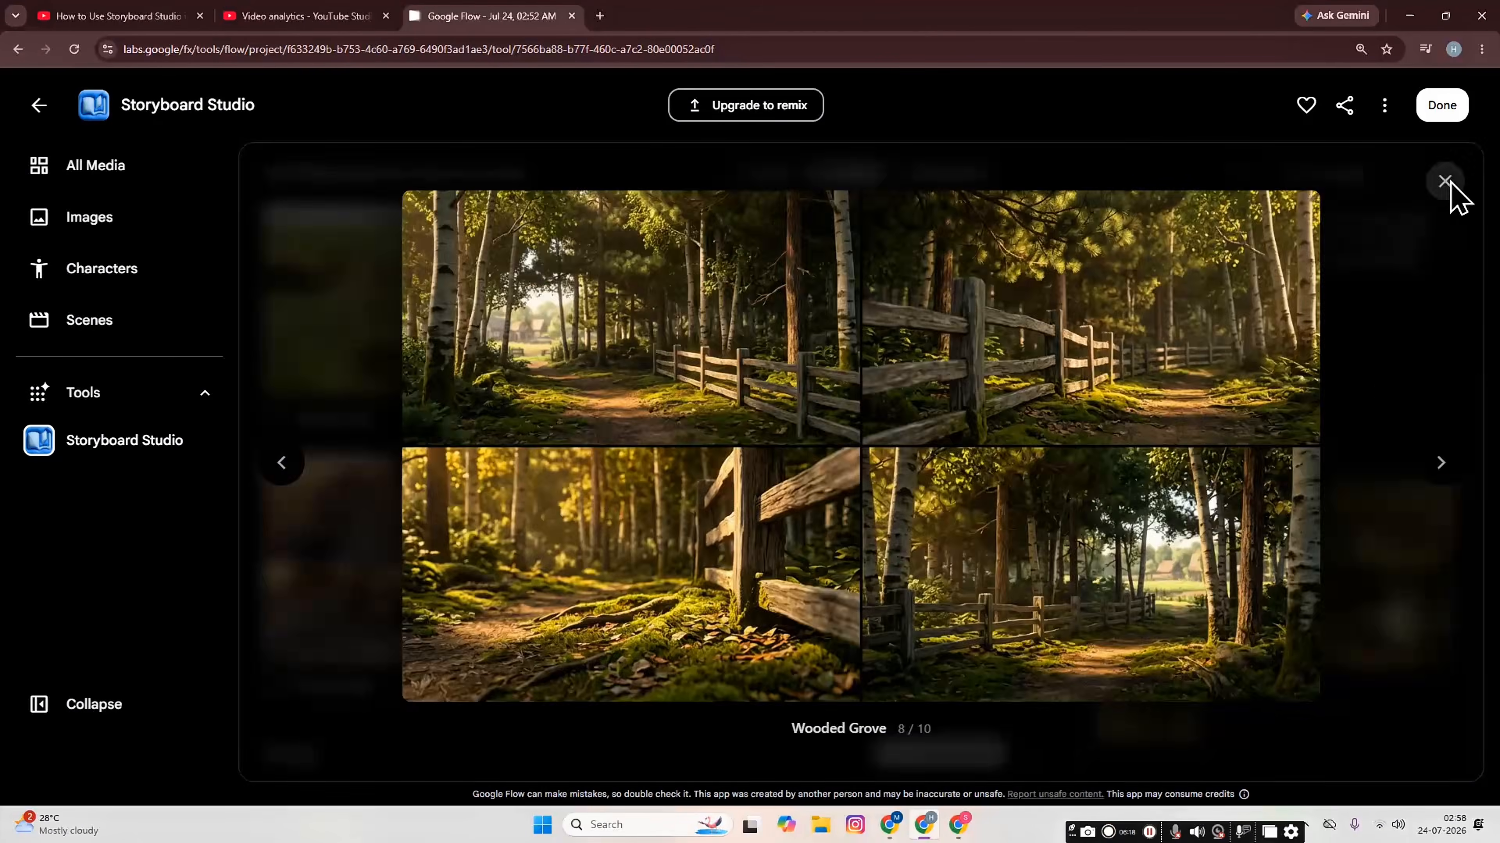
{"action": "left_click", "coordinate": [1449, 194]}
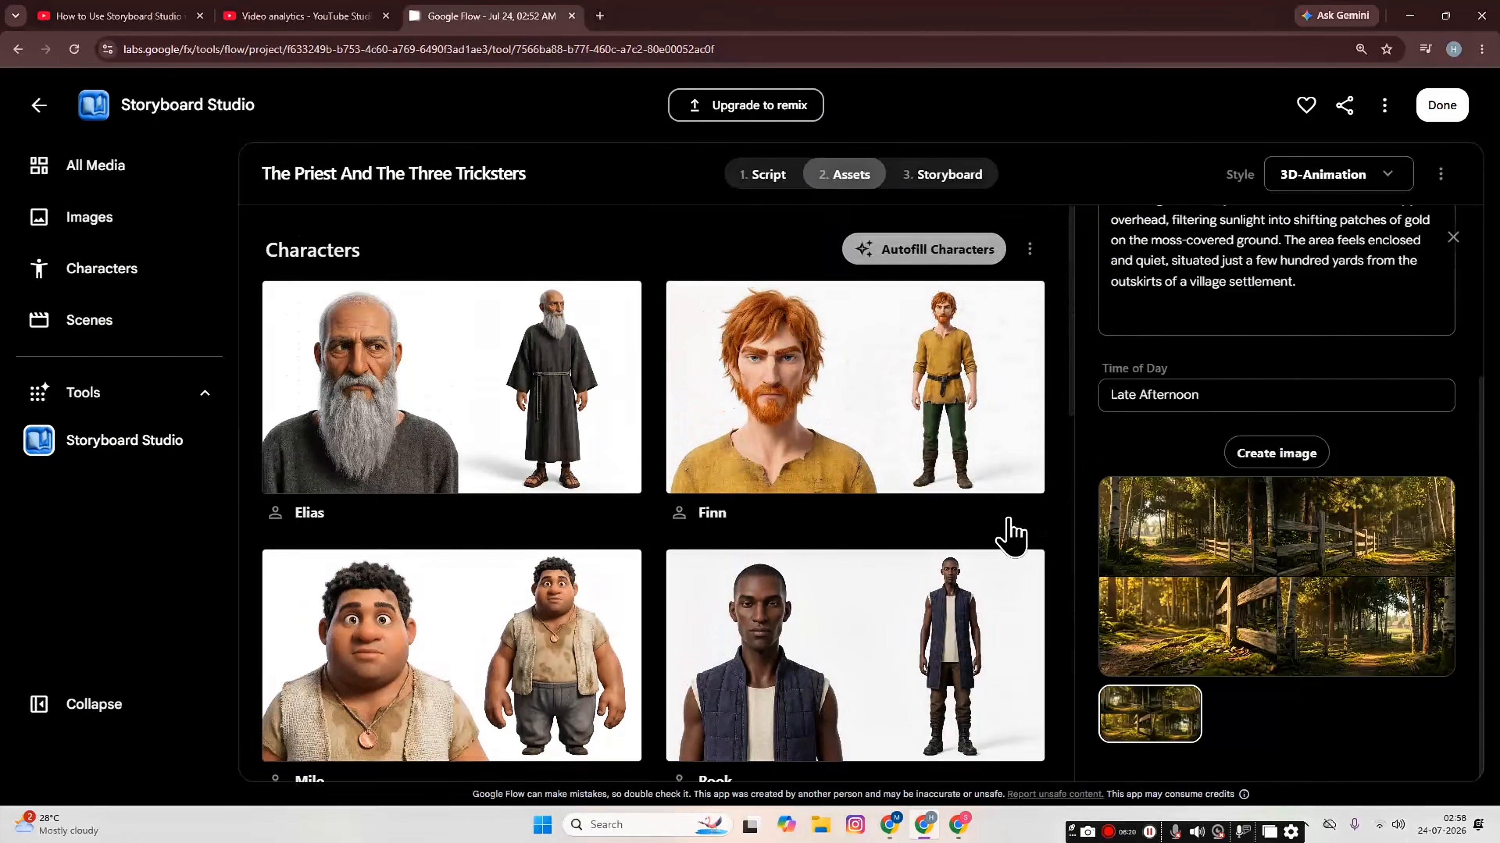
{"action": "left_click", "coordinate": [1453, 237]}
Step: Autofill the storyboard frames of Scene 01 (Village Path) and Scene 02 (Bend In The Road), keeping 6 frames each
{"action": "left_click", "coordinate": [950, 176]}
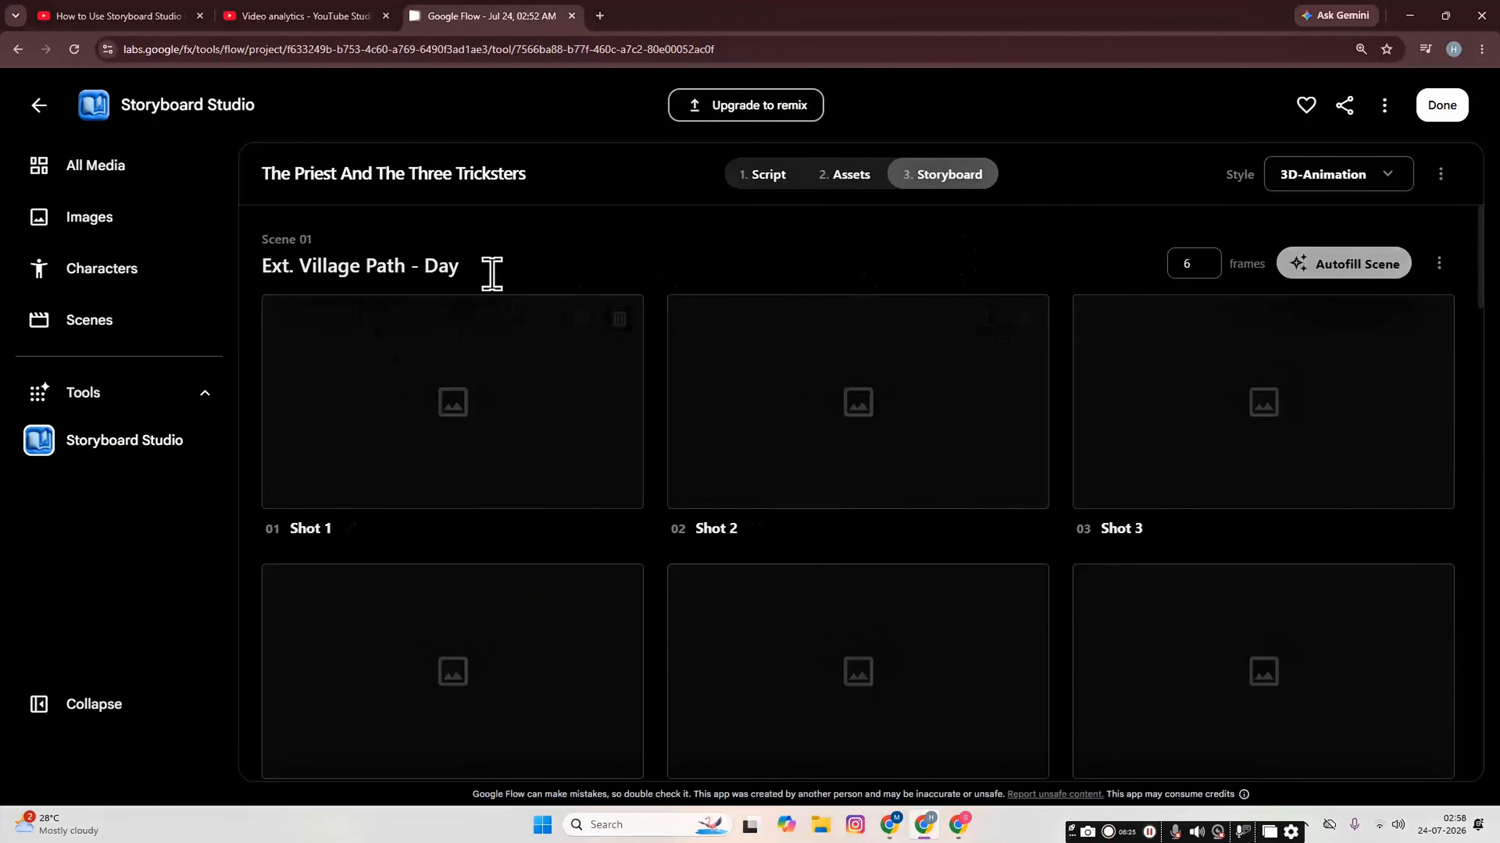
{"action": "scroll", "coordinate": [863, 592], "scroll_direction": "down", "scroll_amount": 6}
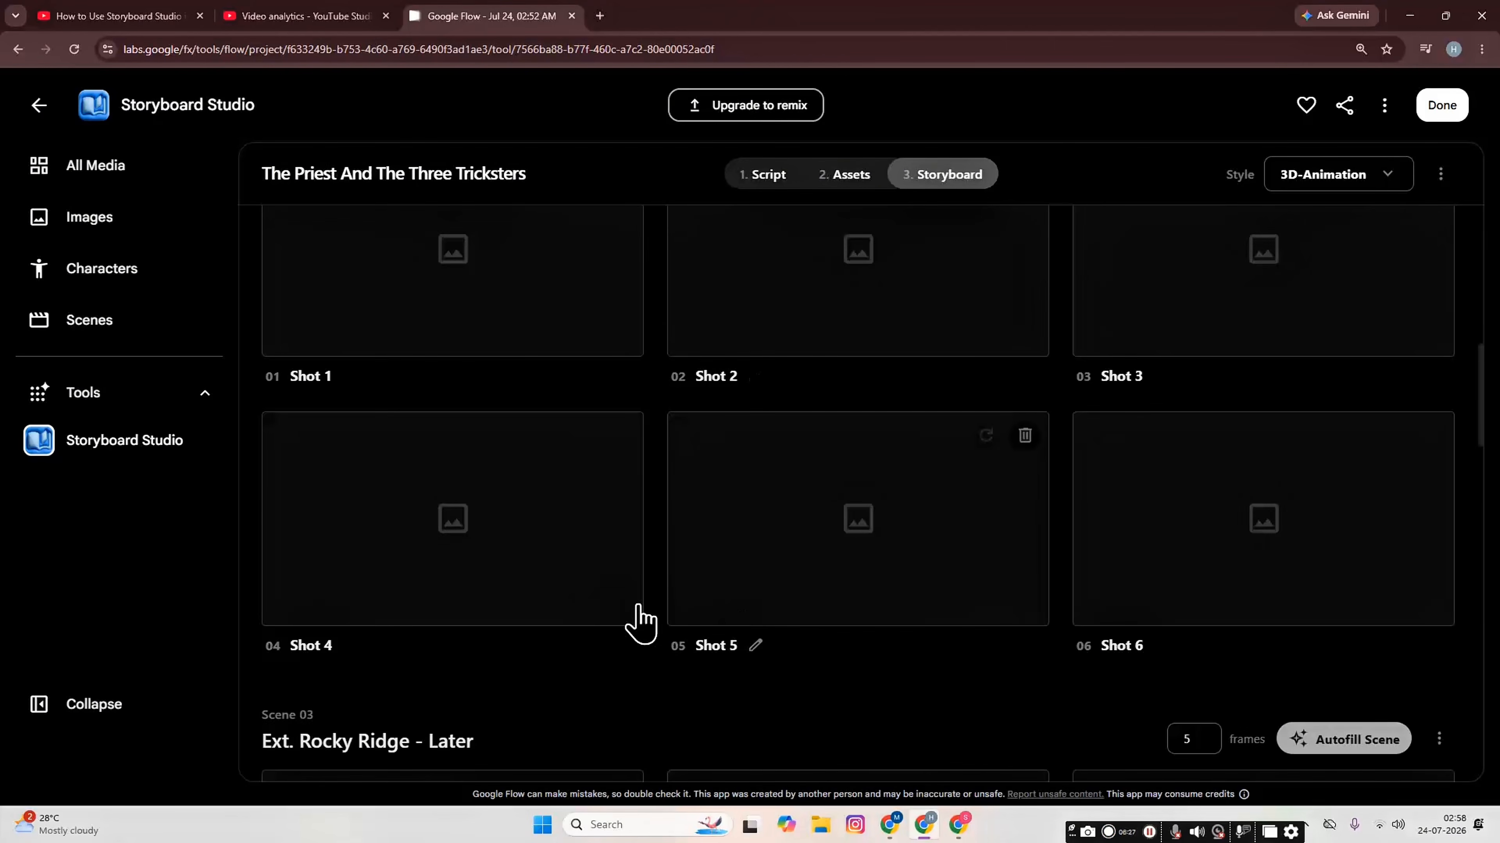
{"action": "scroll", "coordinate": [743, 629], "scroll_direction": "up", "scroll_amount": 4}
{"action": "scroll", "coordinate": [885, 556], "scroll_direction": "up", "scroll_amount": 6}
{"action": "left_click", "coordinate": [1320, 266]}
{"action": "scroll", "coordinate": [1064, 580], "scroll_direction": "down", "scroll_amount": 8}
{"action": "left_click", "coordinate": [1343, 271]}
Step: Autofill the storyboard frames of Scene 03 (Rocky Ridge) and of the Wooded Grove scenes 04 and 05
{"action": "scroll", "coordinate": [1166, 544], "scroll_direction": "down", "scroll_amount": 7}
{"action": "scroll", "coordinate": [1262, 351], "scroll_direction": "down", "scroll_amount": 4}
{"action": "scroll", "coordinate": [1312, 355], "scroll_direction": "up", "scroll_amount": 3}
{"action": "left_click", "coordinate": [1312, 355]}
{"action": "scroll", "coordinate": [1142, 519], "scroll_direction": "down", "scroll_amount": 8}
{"action": "left_click", "coordinate": [1375, 437]}
{"action": "scroll", "coordinate": [1110, 532], "scroll_direction": "down", "scroll_amount": 10}
{"action": "left_click", "coordinate": [1320, 440]}
Step: Review the generated storyboard frames of the Village Path and Bend In The Road scenes
{"action": "scroll", "coordinate": [1003, 538], "scroll_direction": "down", "scroll_amount": 5}
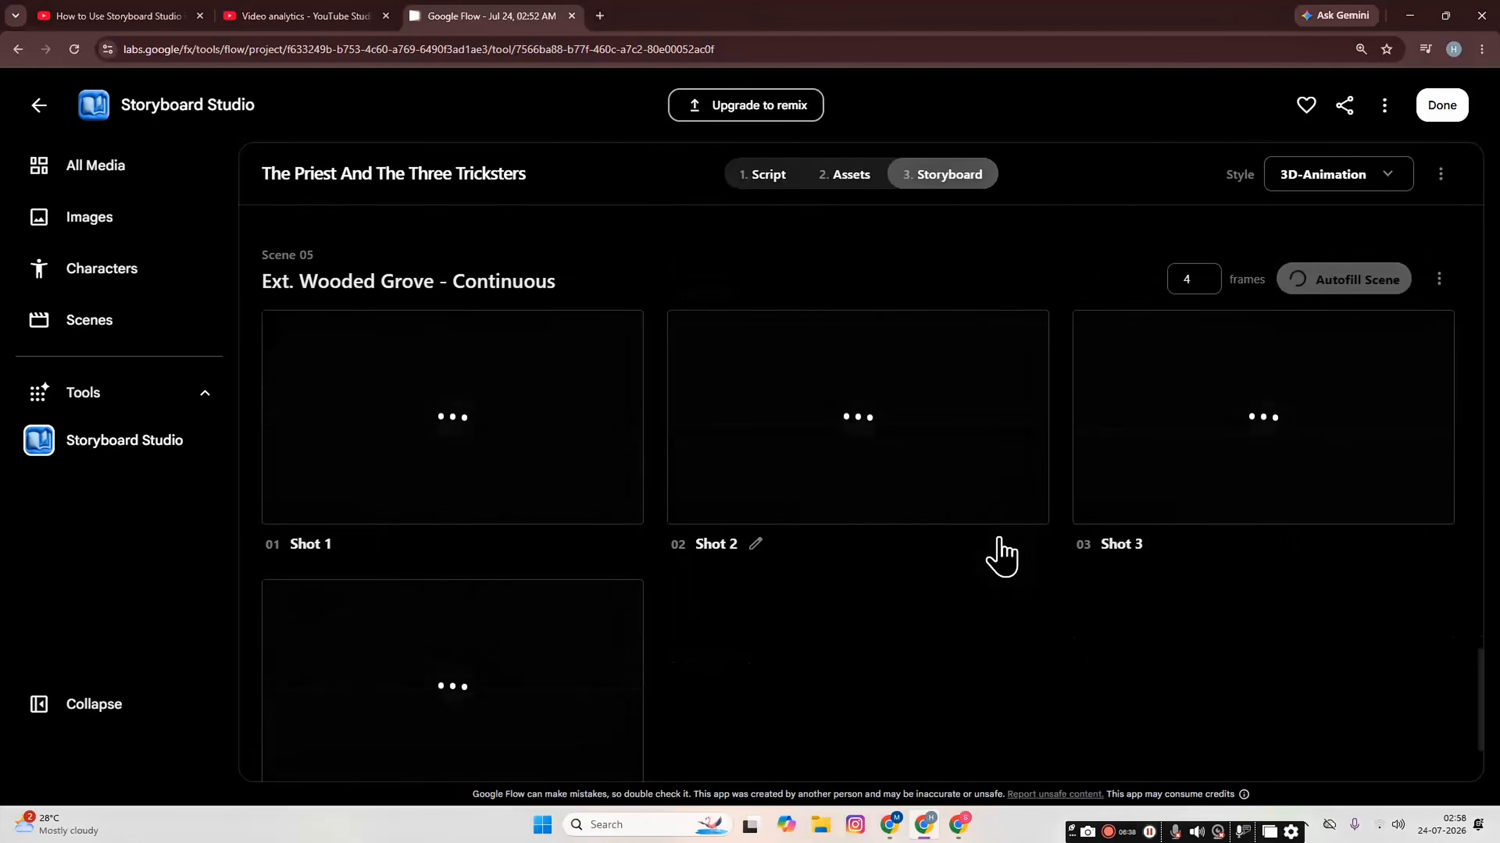
{"action": "scroll", "coordinate": [1007, 536], "scroll_direction": "up", "scroll_amount": 3}
{"action": "scroll", "coordinate": [1007, 537], "scroll_direction": "up", "scroll_amount": 20}
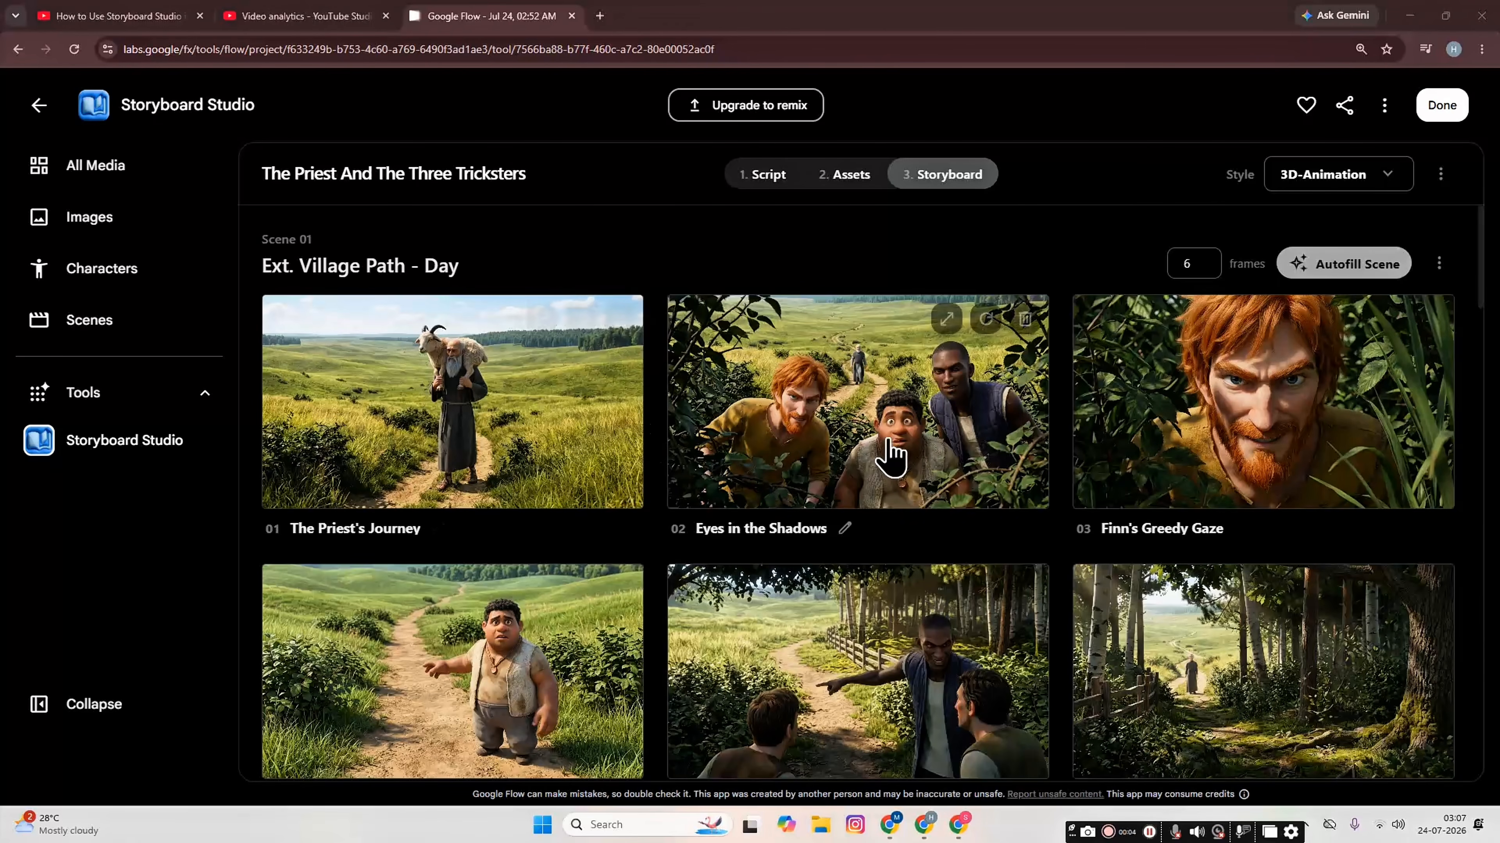
{"action": "scroll", "coordinate": [494, 364], "scroll_direction": "down", "scroll_amount": 4}
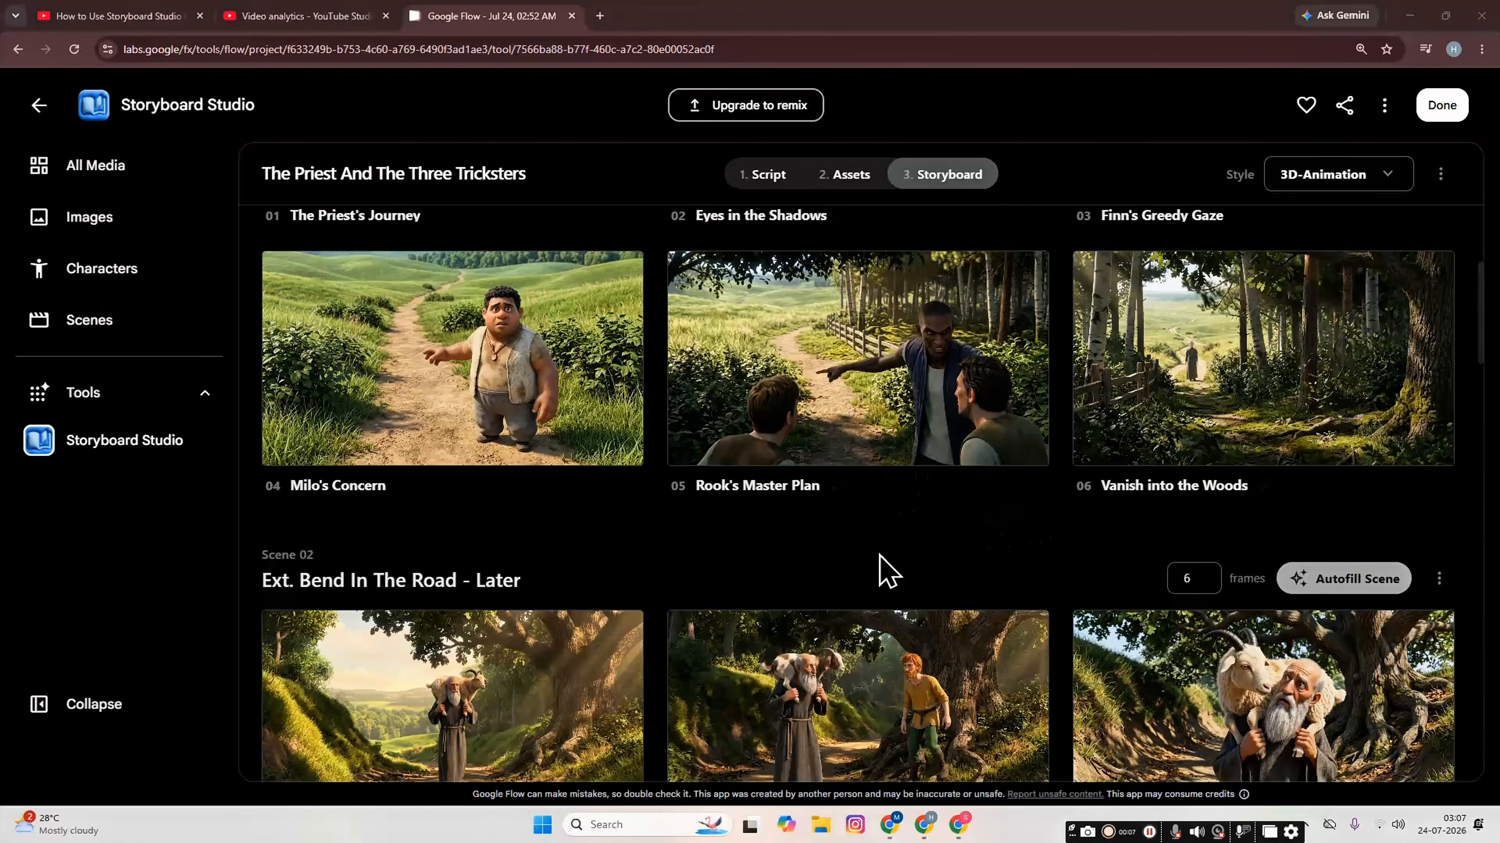
{"action": "scroll", "coordinate": [961, 559], "scroll_direction": "down", "scroll_amount": 5}
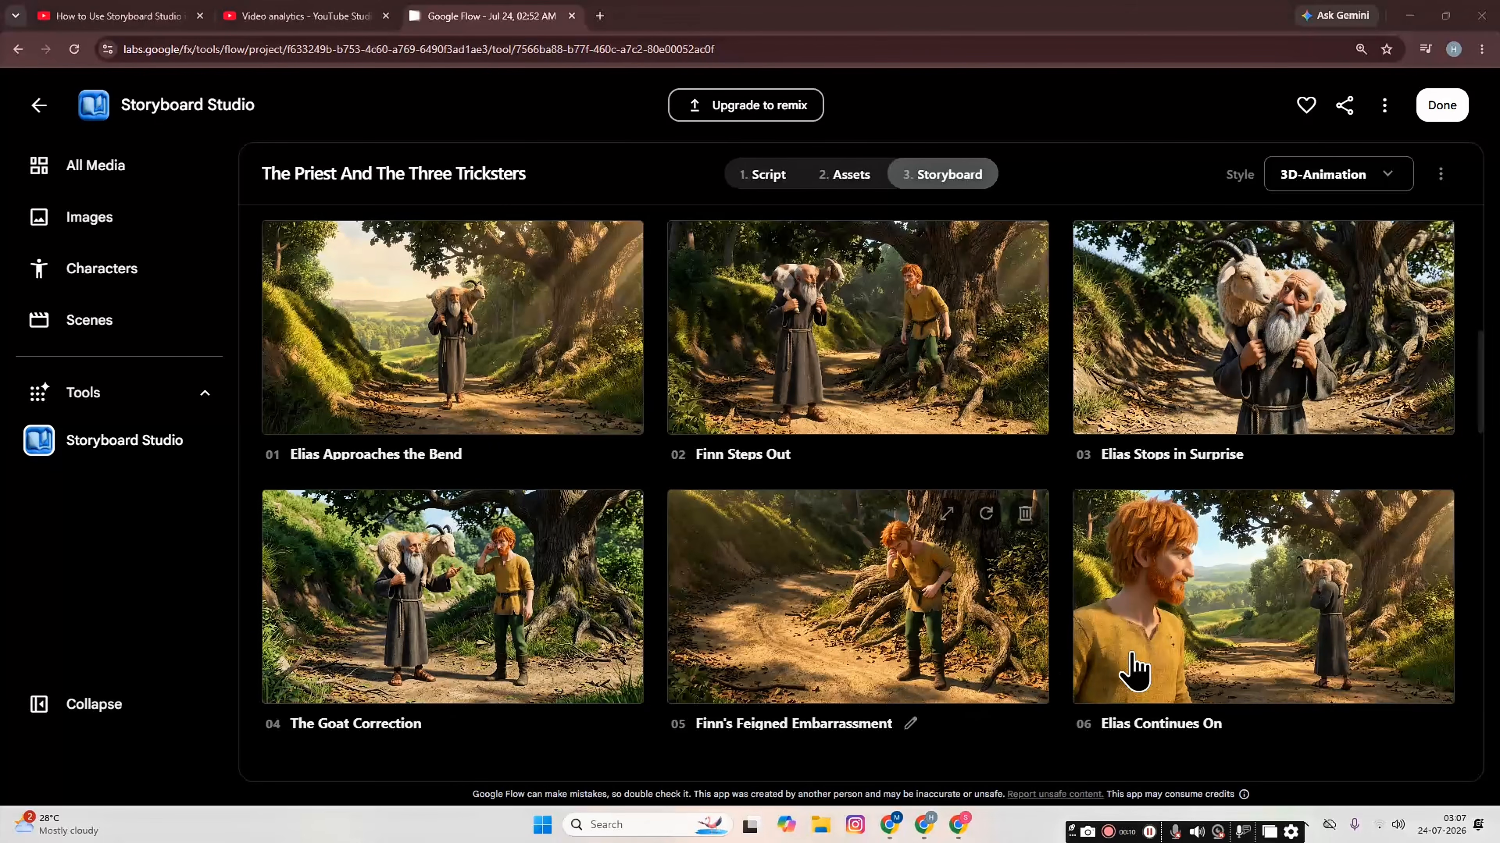
Step: Review the generated storyboard frames of the Rocky Ridge and Wooded Grove scenes, and return to the start of the storyboard
{"action": "scroll", "coordinate": [870, 633], "scroll_direction": "down", "scroll_amount": 8}
{"action": "scroll", "coordinate": [1020, 562], "scroll_direction": "down", "scroll_amount": 3}
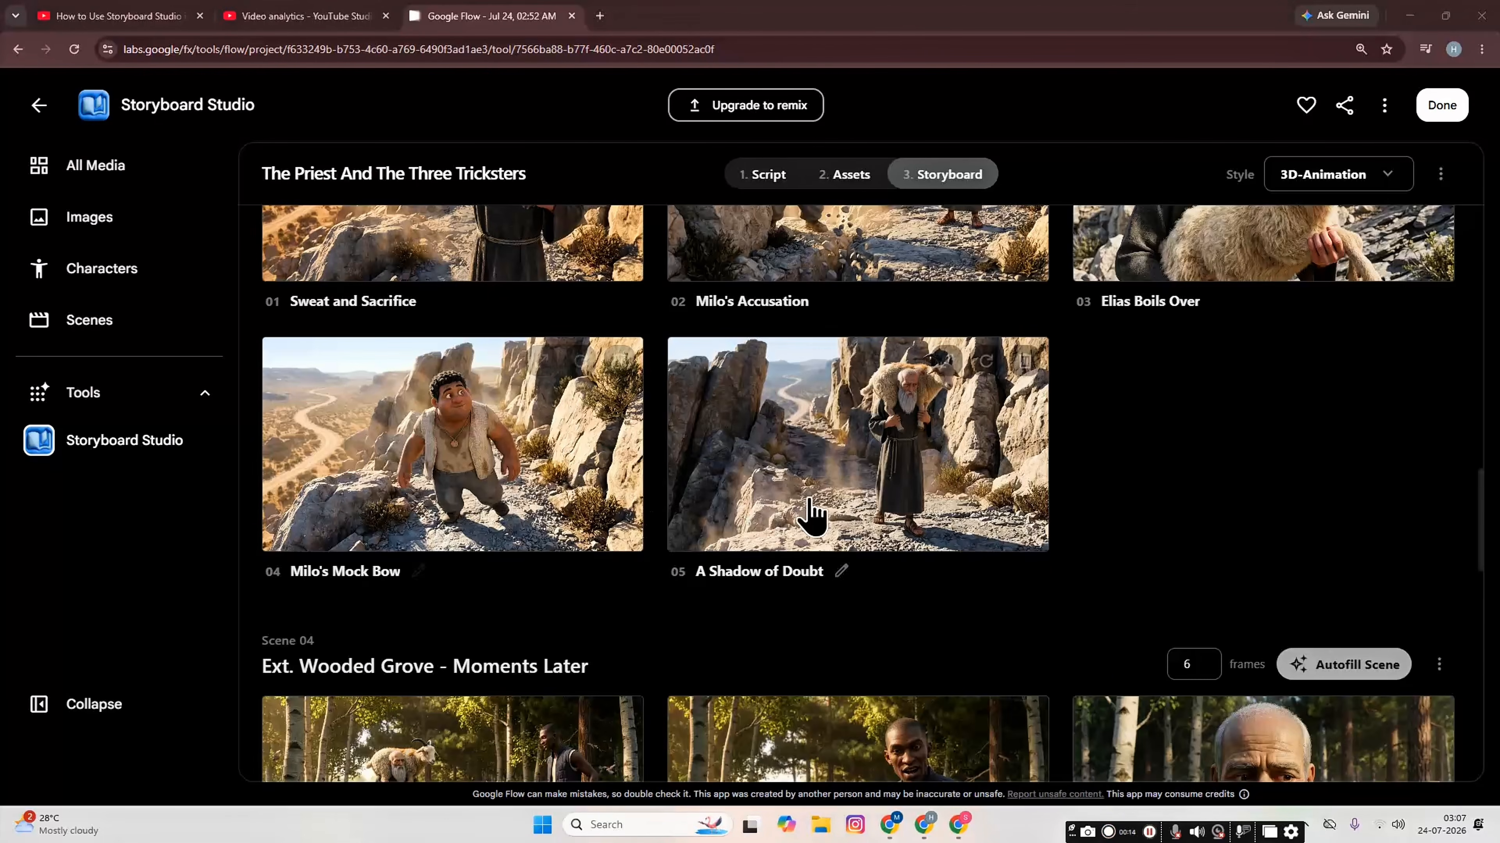
{"action": "scroll", "coordinate": [747, 555], "scroll_direction": "down", "scroll_amount": 5}
{"action": "scroll", "coordinate": [877, 502], "scroll_direction": "down", "scroll_amount": 3}
{"action": "scroll", "coordinate": [918, 638], "scroll_direction": "down", "scroll_amount": 5}
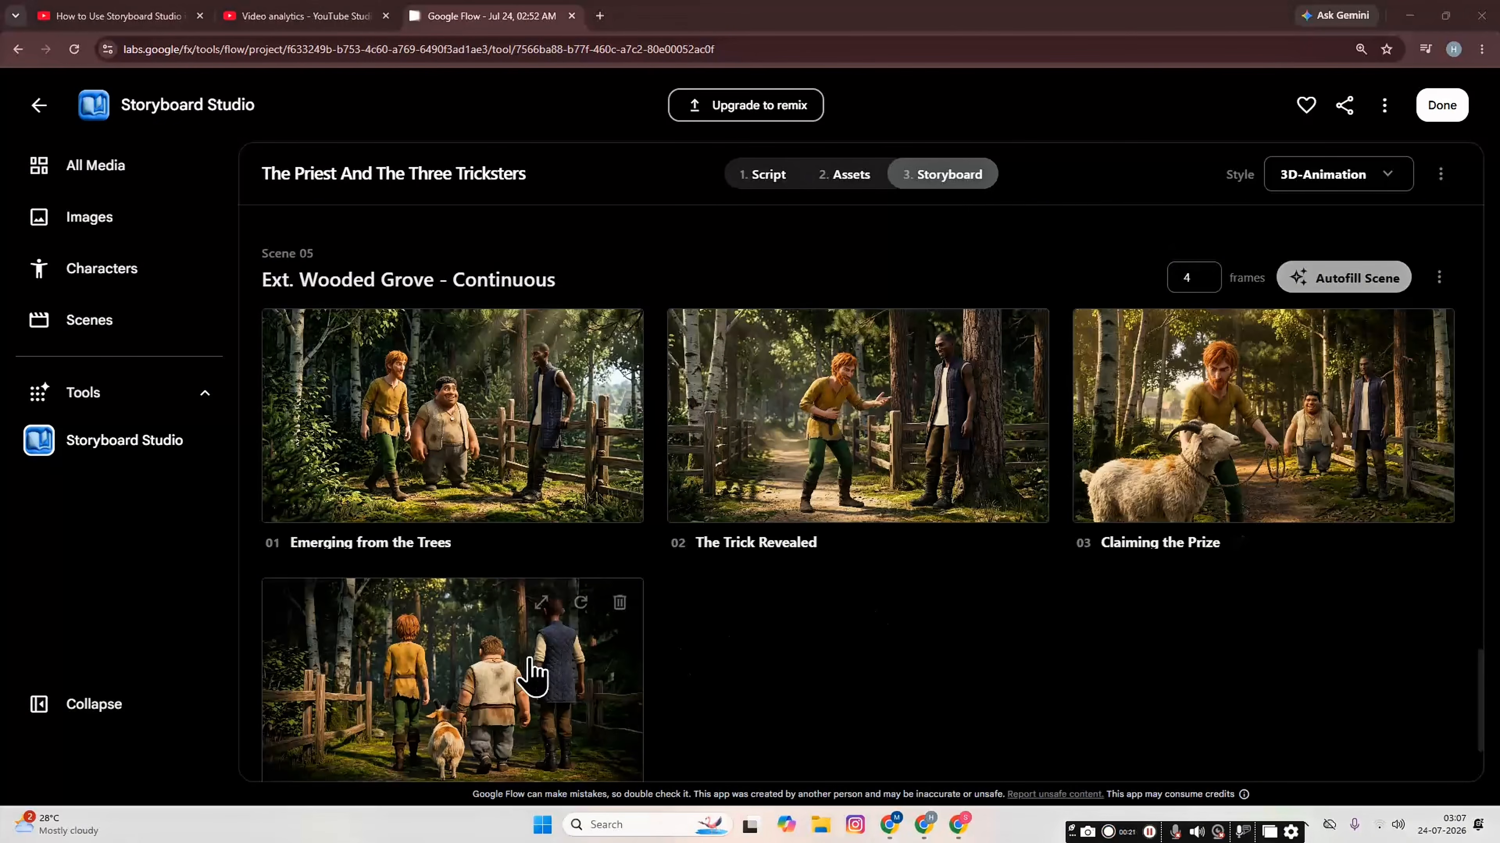
{"action": "scroll", "coordinate": [893, 626], "scroll_direction": "down", "scroll_amount": 2}
{"action": "scroll", "coordinate": [860, 614], "scroll_direction": "up", "scroll_amount": 11}
{"action": "scroll", "coordinate": [859, 614], "scroll_direction": "up", "scroll_amount": 10}
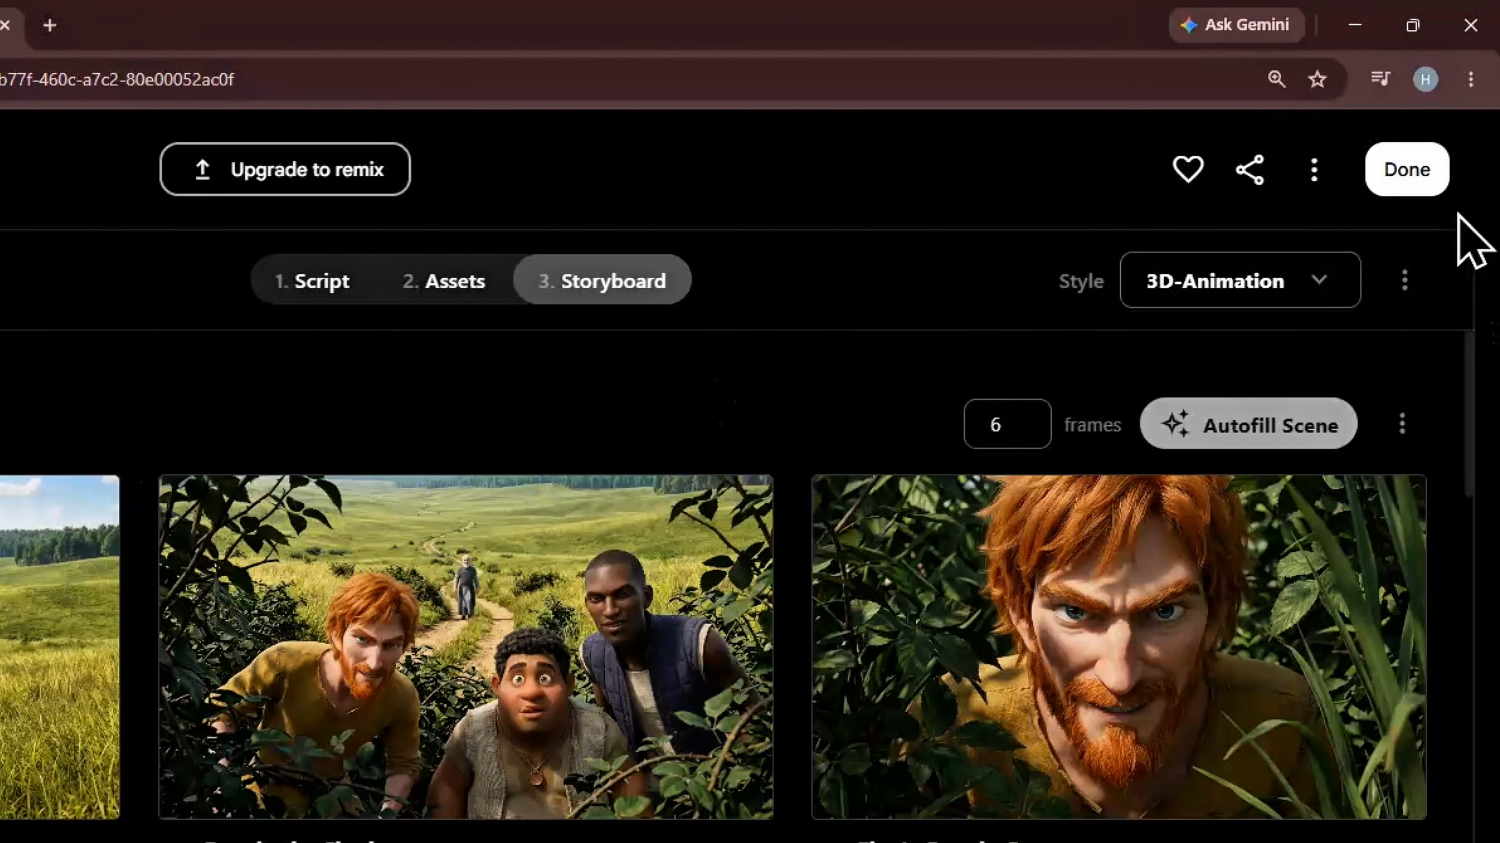
Step: Export the whole storyboard project as a JSON file
{"action": "left_click", "coordinate": [1408, 284]}
{"action": "left_click", "coordinate": [1359, 375]}
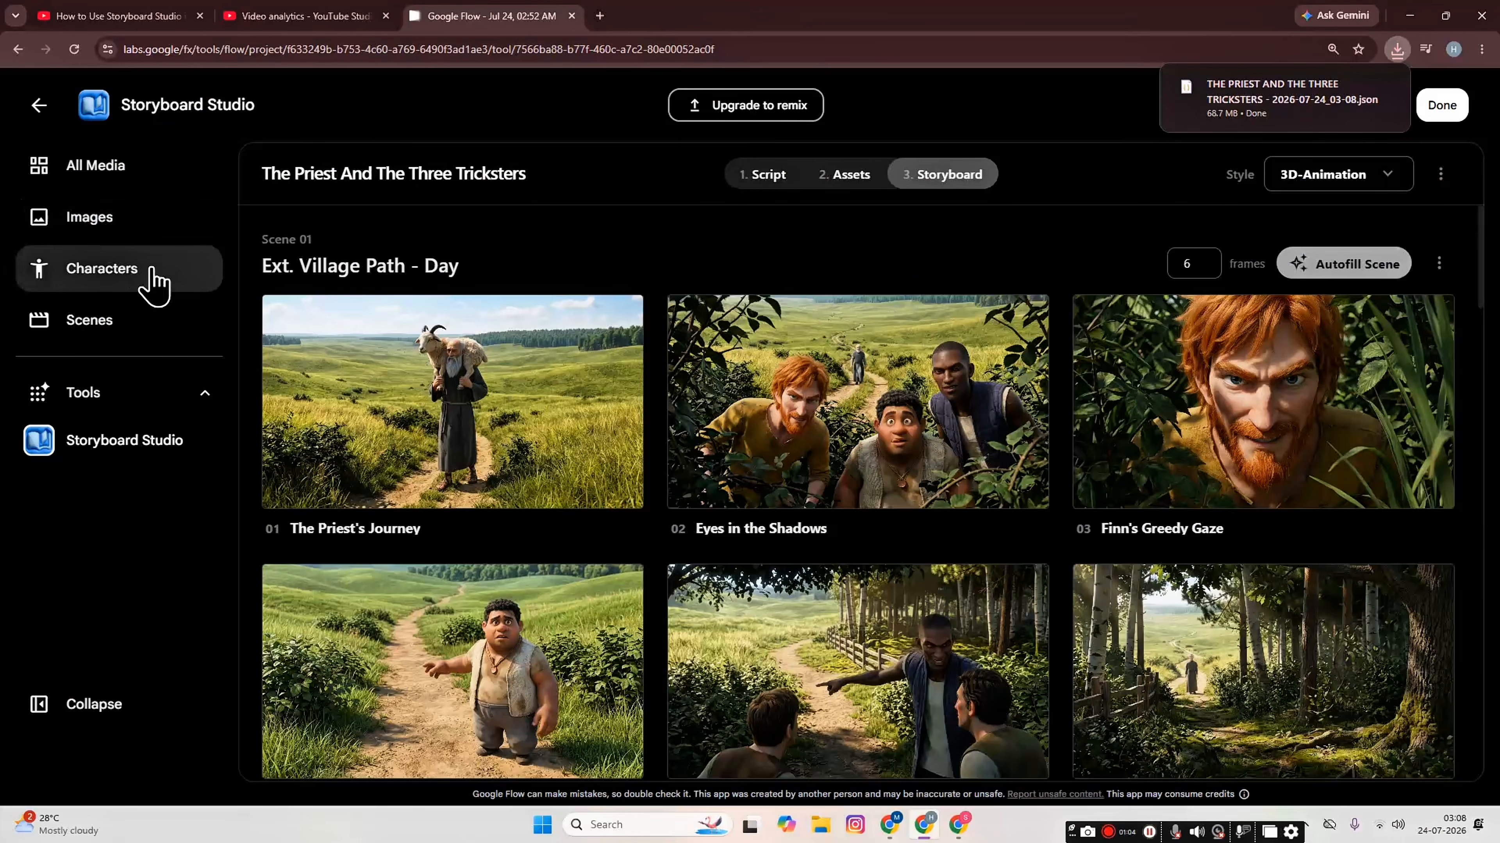
Step: Create a new character from the project's ginger-haired man image and name it Finn
{"action": "left_click", "coordinate": [151, 288]}
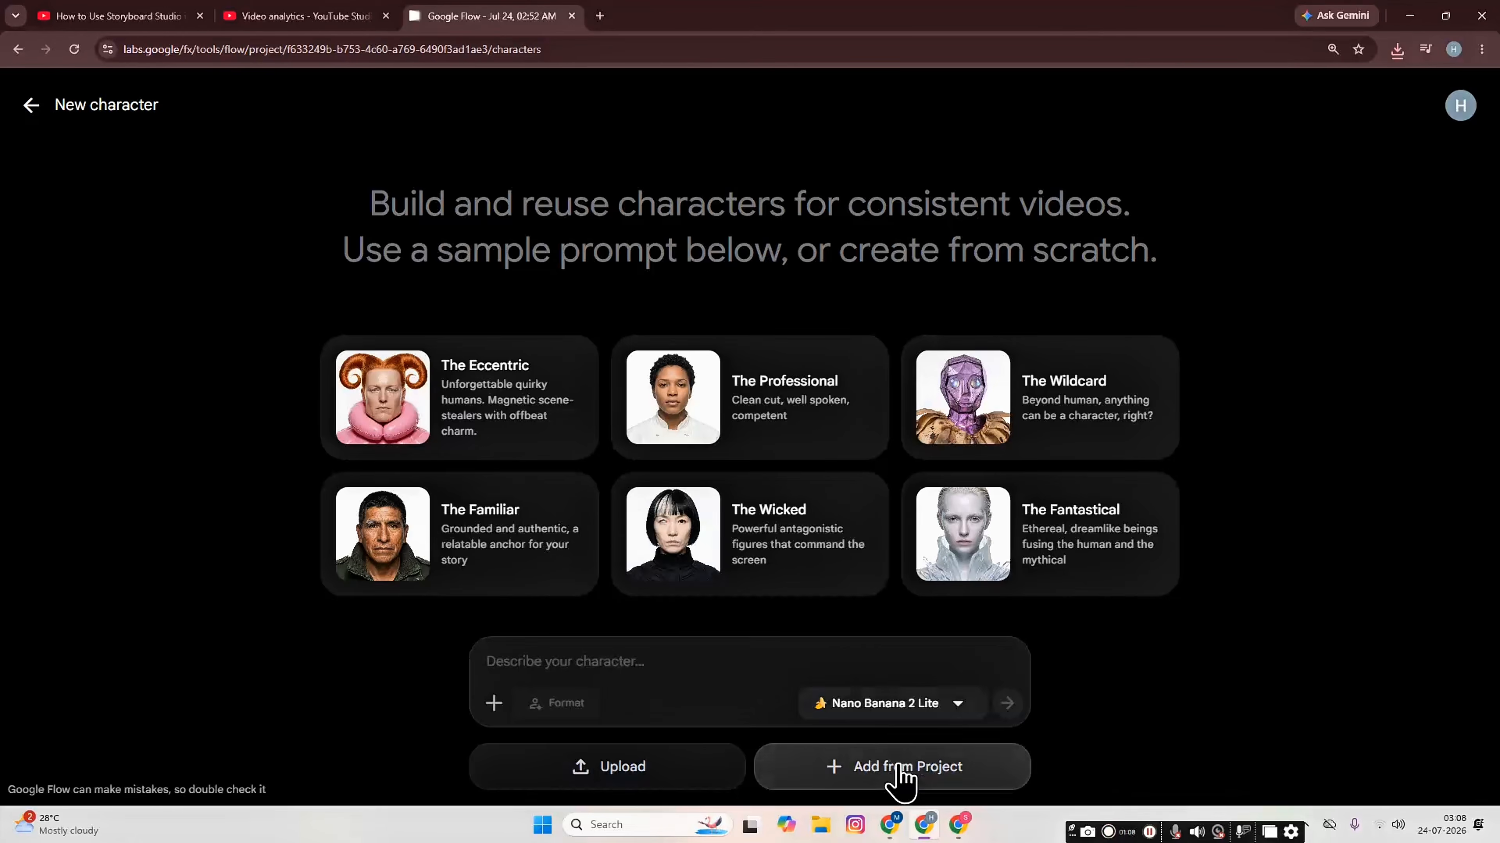
{"action": "left_click", "coordinate": [901, 769]}
{"action": "left_click", "coordinate": [607, 529]}
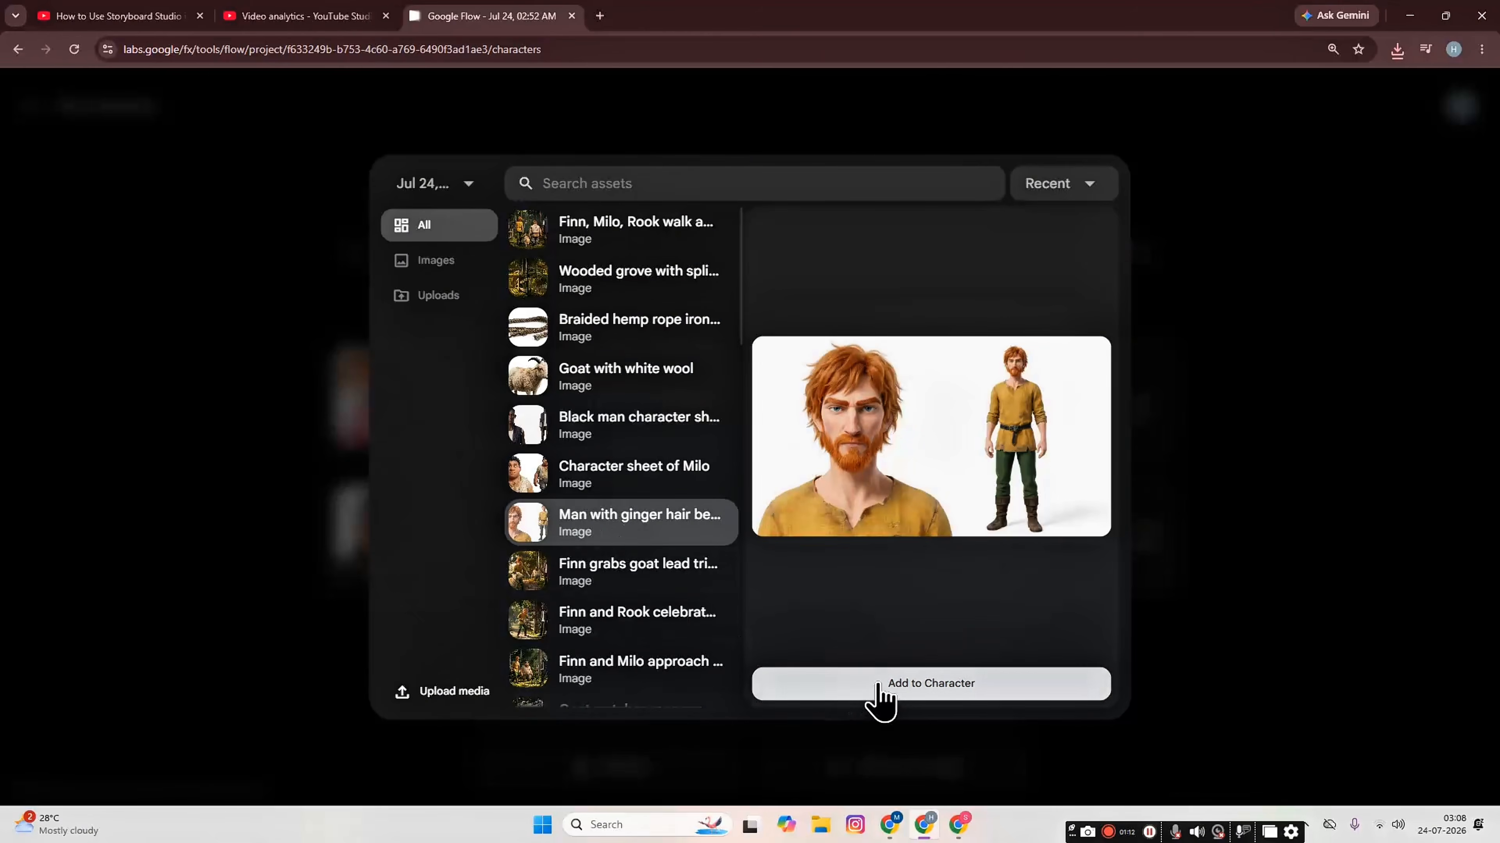
{"action": "left_click", "coordinate": [872, 685]}
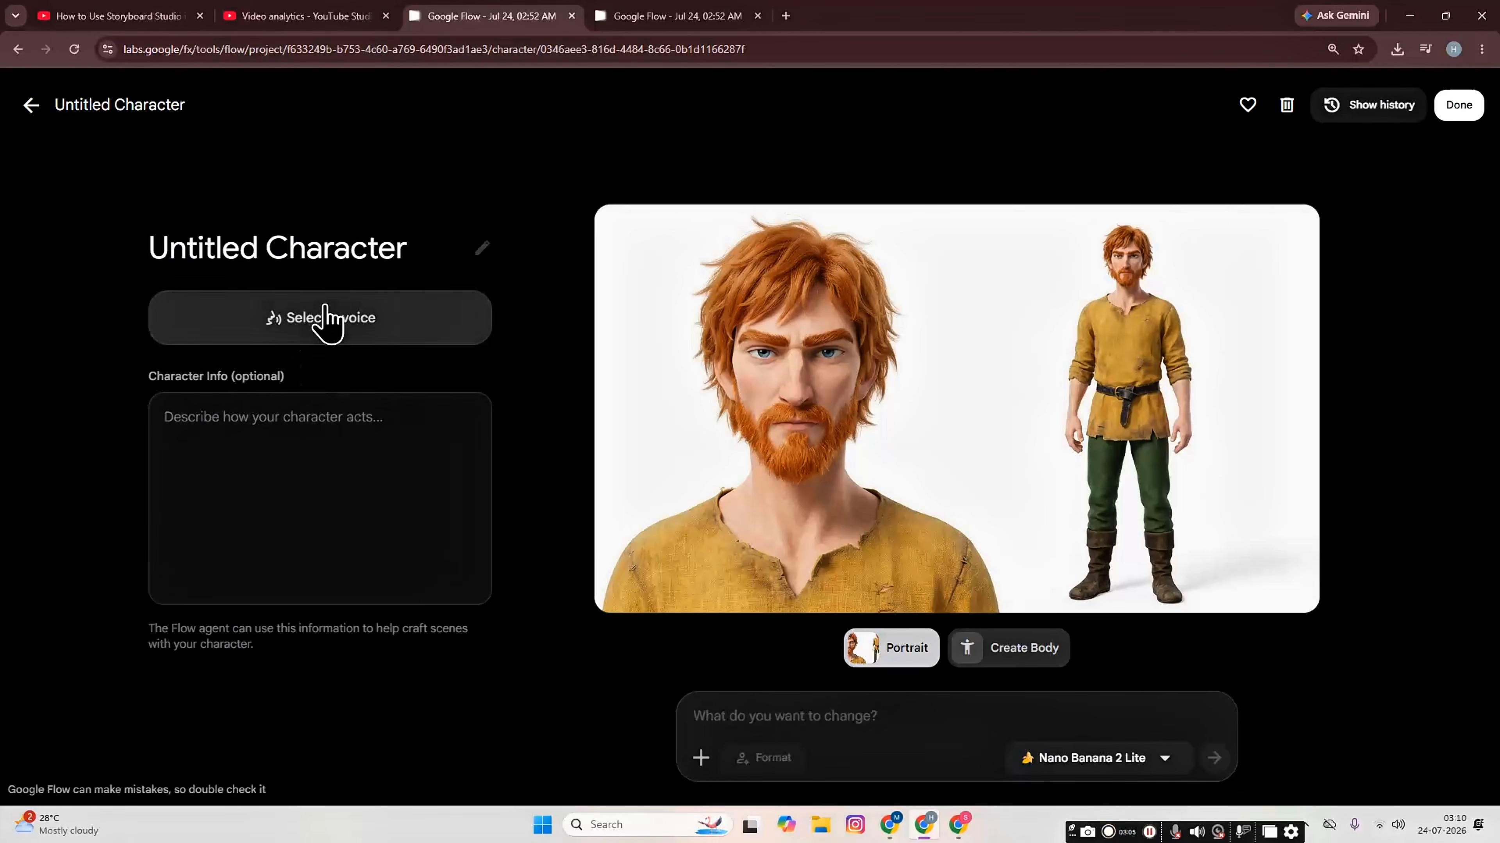
{"action": "left_click", "coordinate": [482, 249]}
{"action": "key", "text": "ctrl+a"}
{"action": "type", "text": "F"}
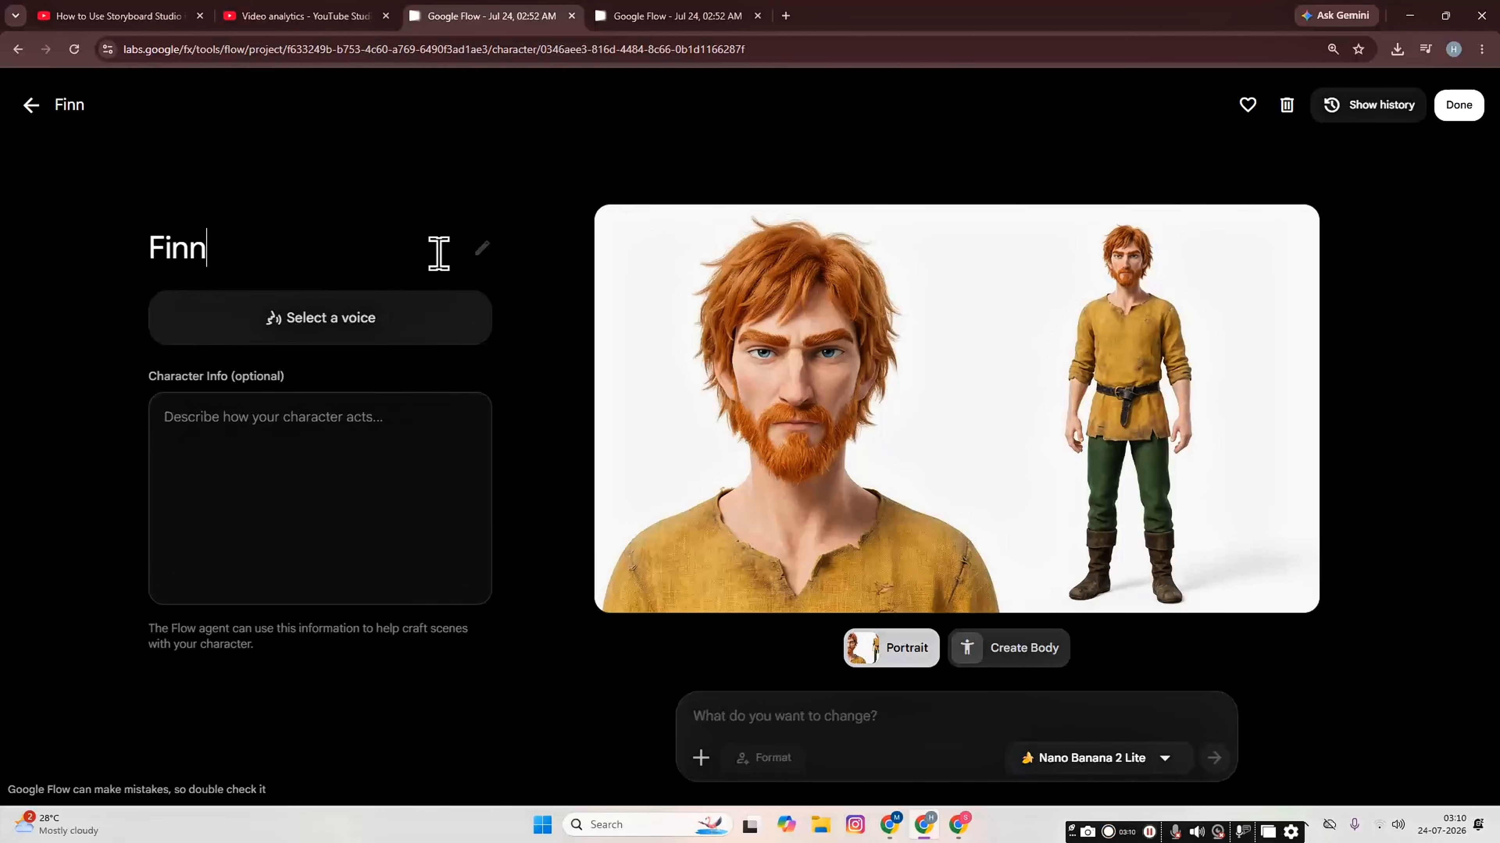
Step: Preview several voices for Finn, assign the Algieba voice, and finish the character
{"action": "left_click", "coordinate": [432, 321]}
{"action": "left_click", "coordinate": [502, 292]}
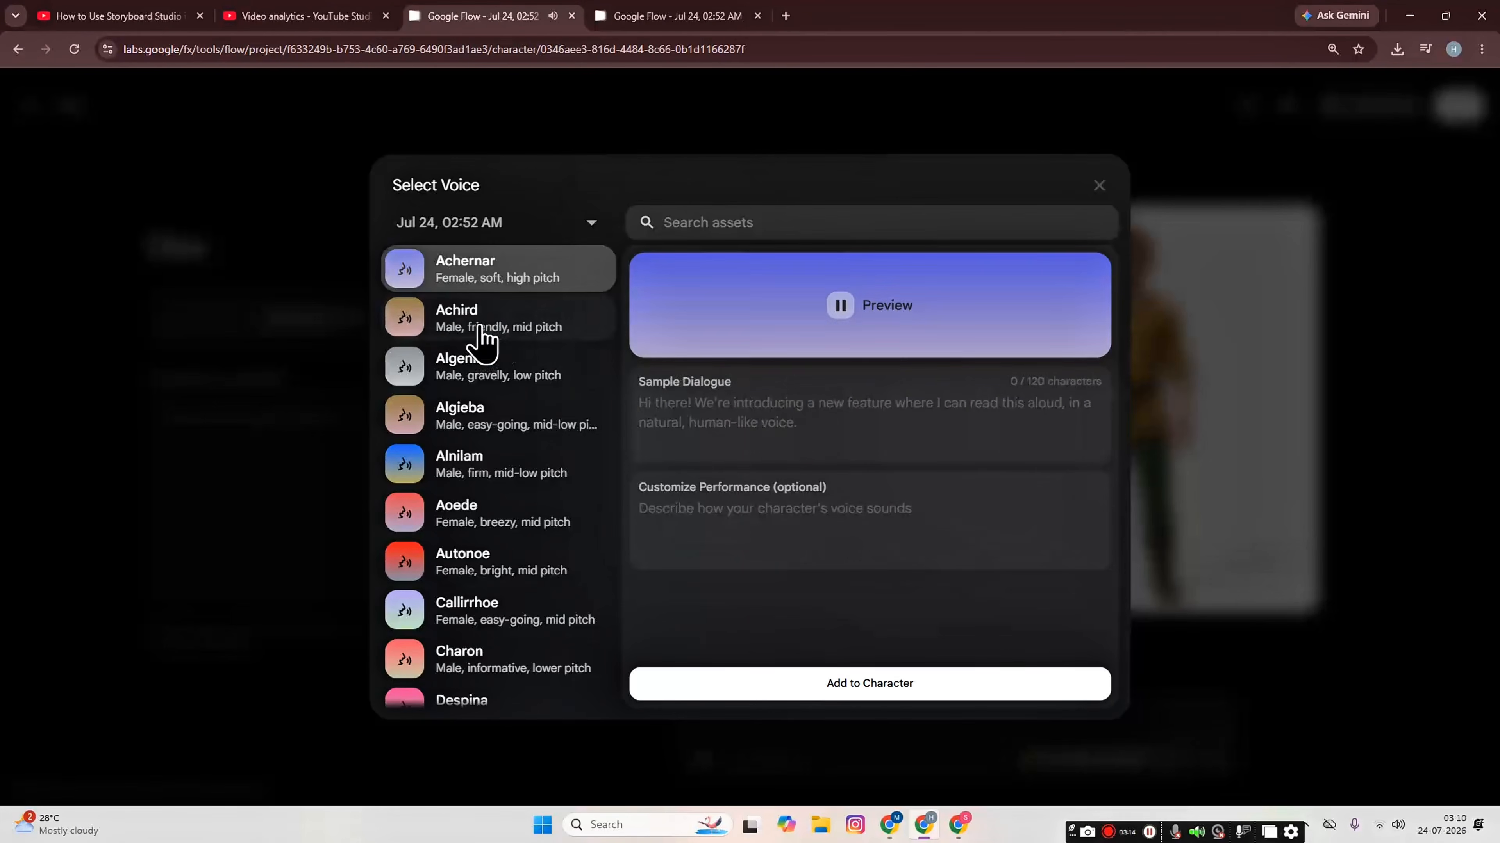
{"action": "left_click", "coordinate": [483, 339]}
{"action": "left_click", "coordinate": [602, 381]}
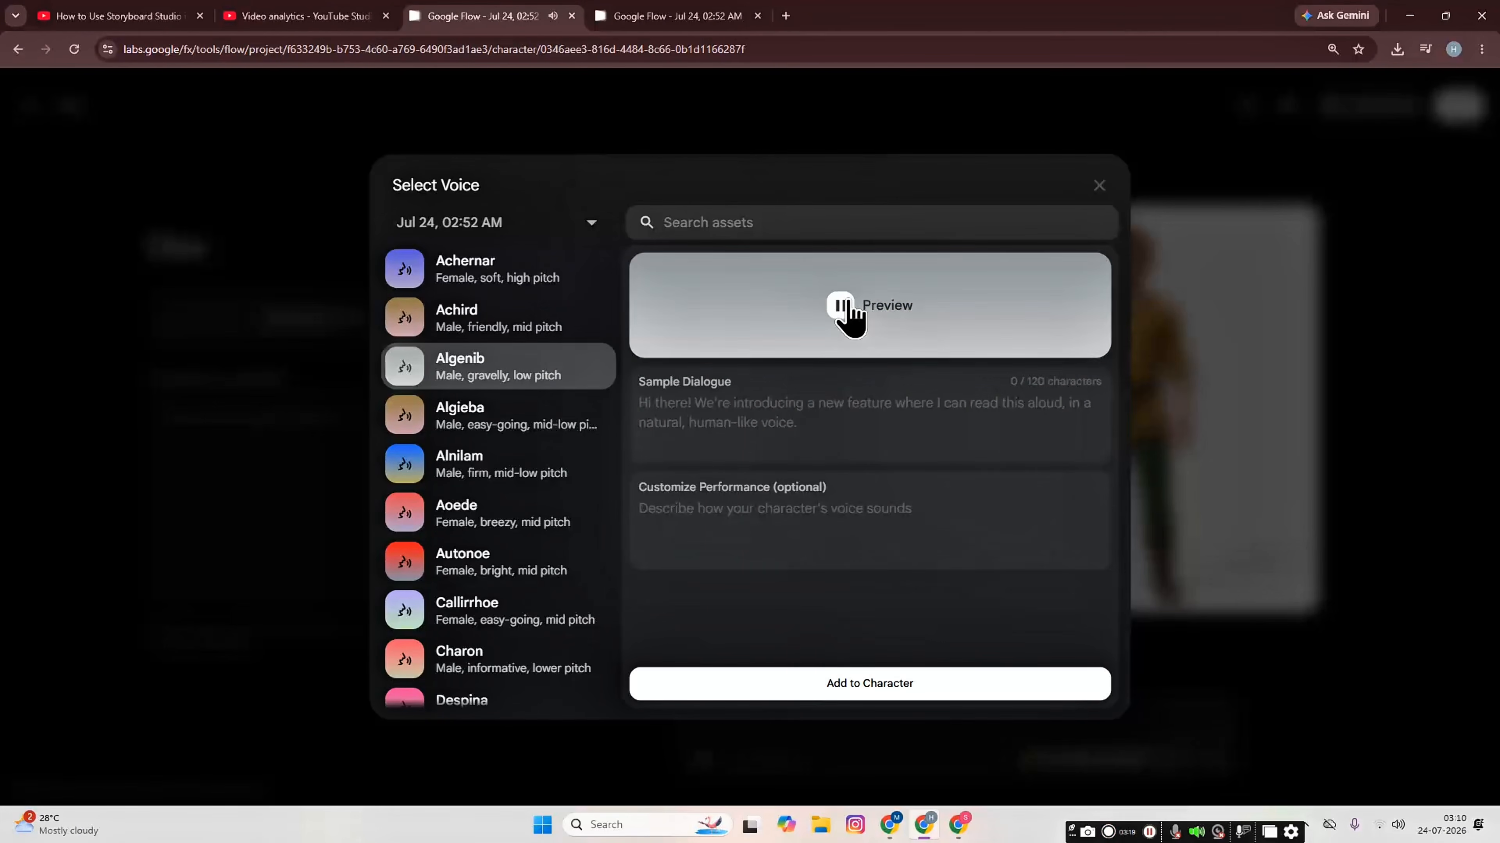
{"action": "left_click", "coordinate": [489, 431]}
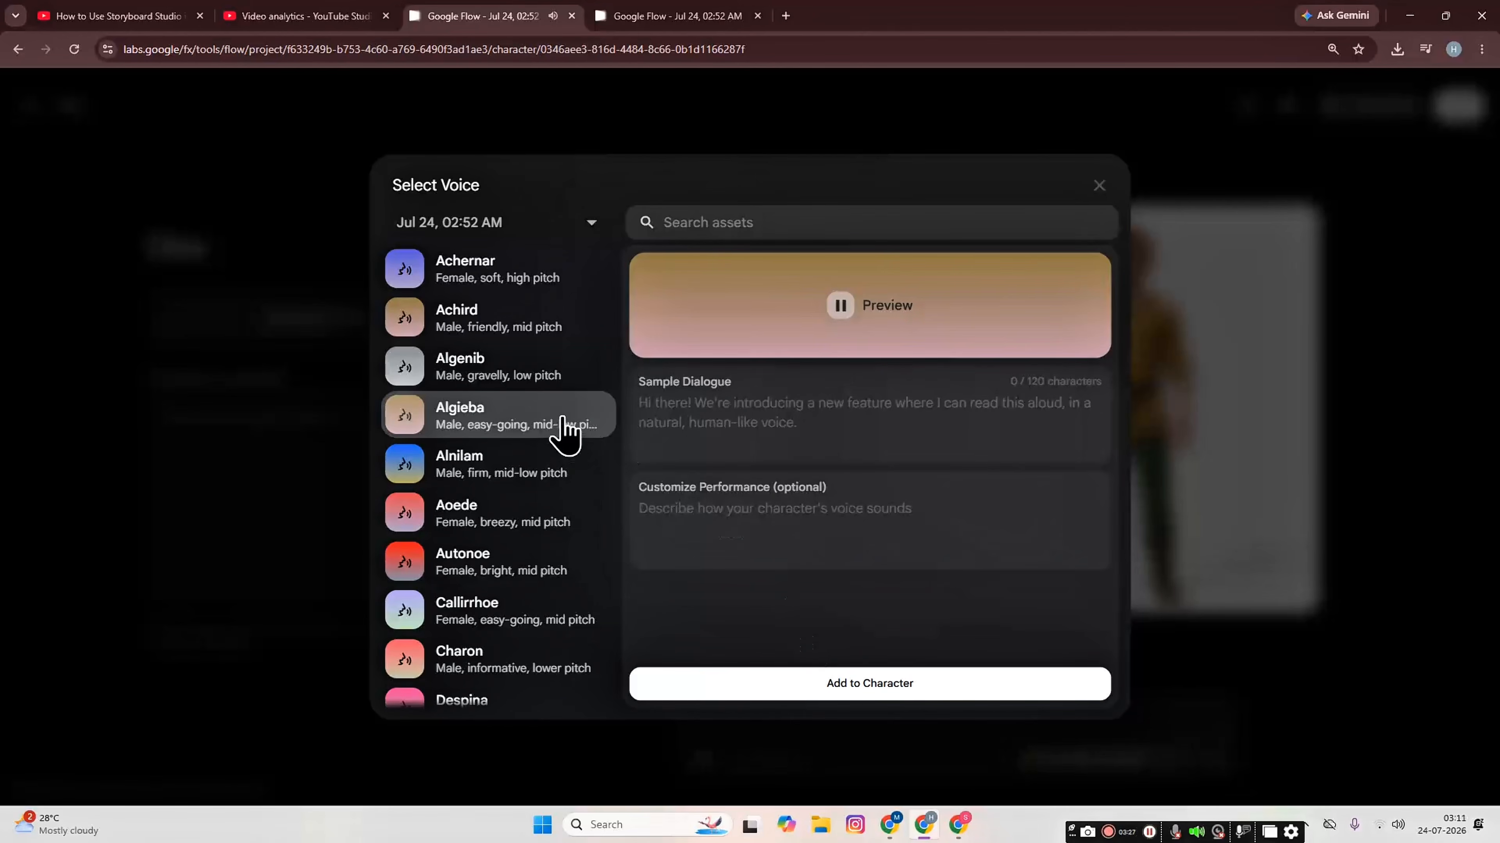
{"action": "left_click", "coordinate": [930, 688]}
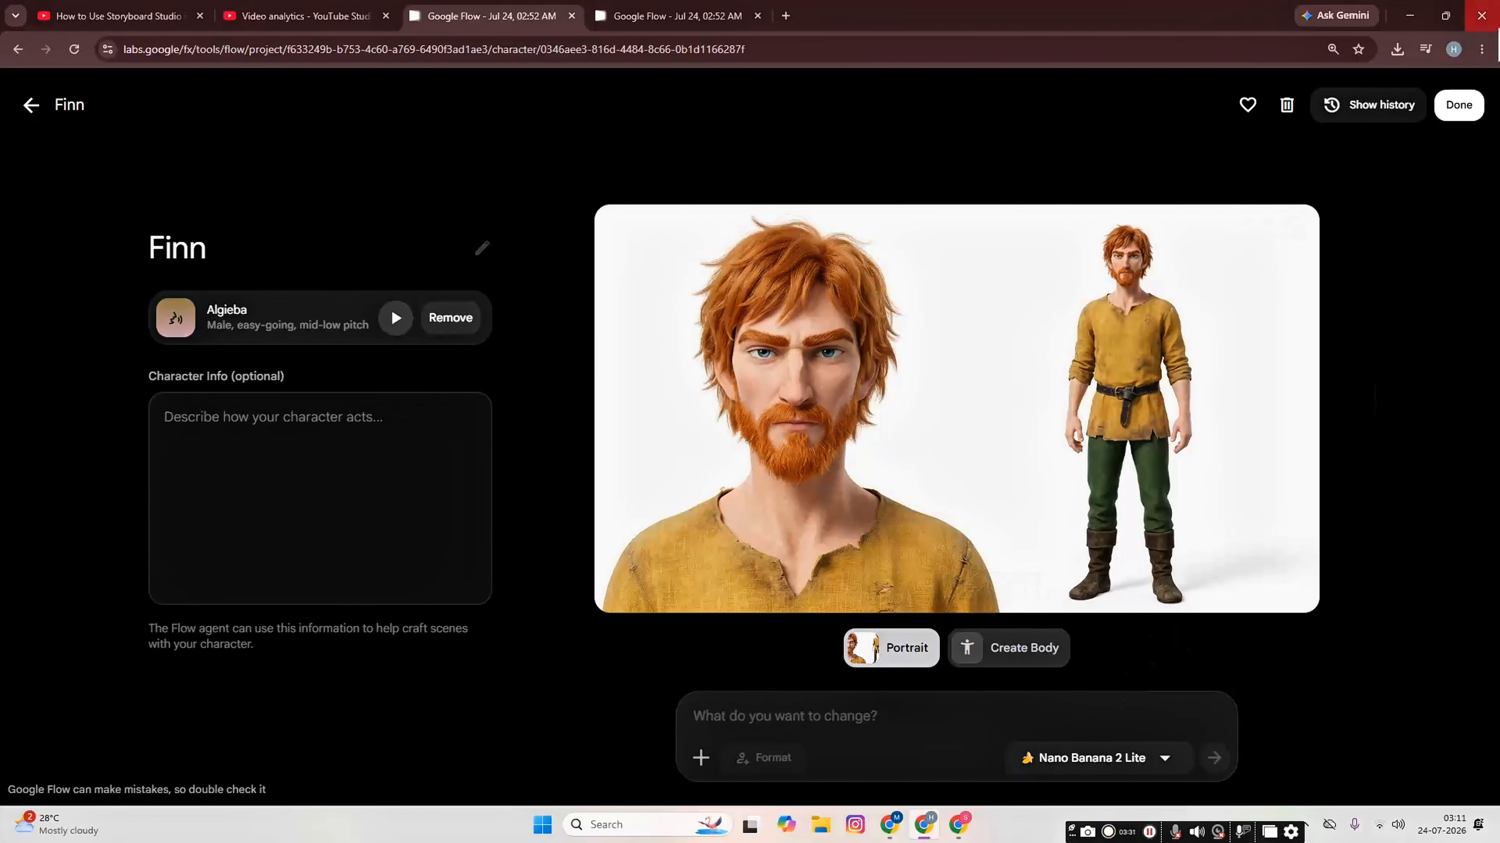
{"action": "left_click", "coordinate": [1460, 105]}
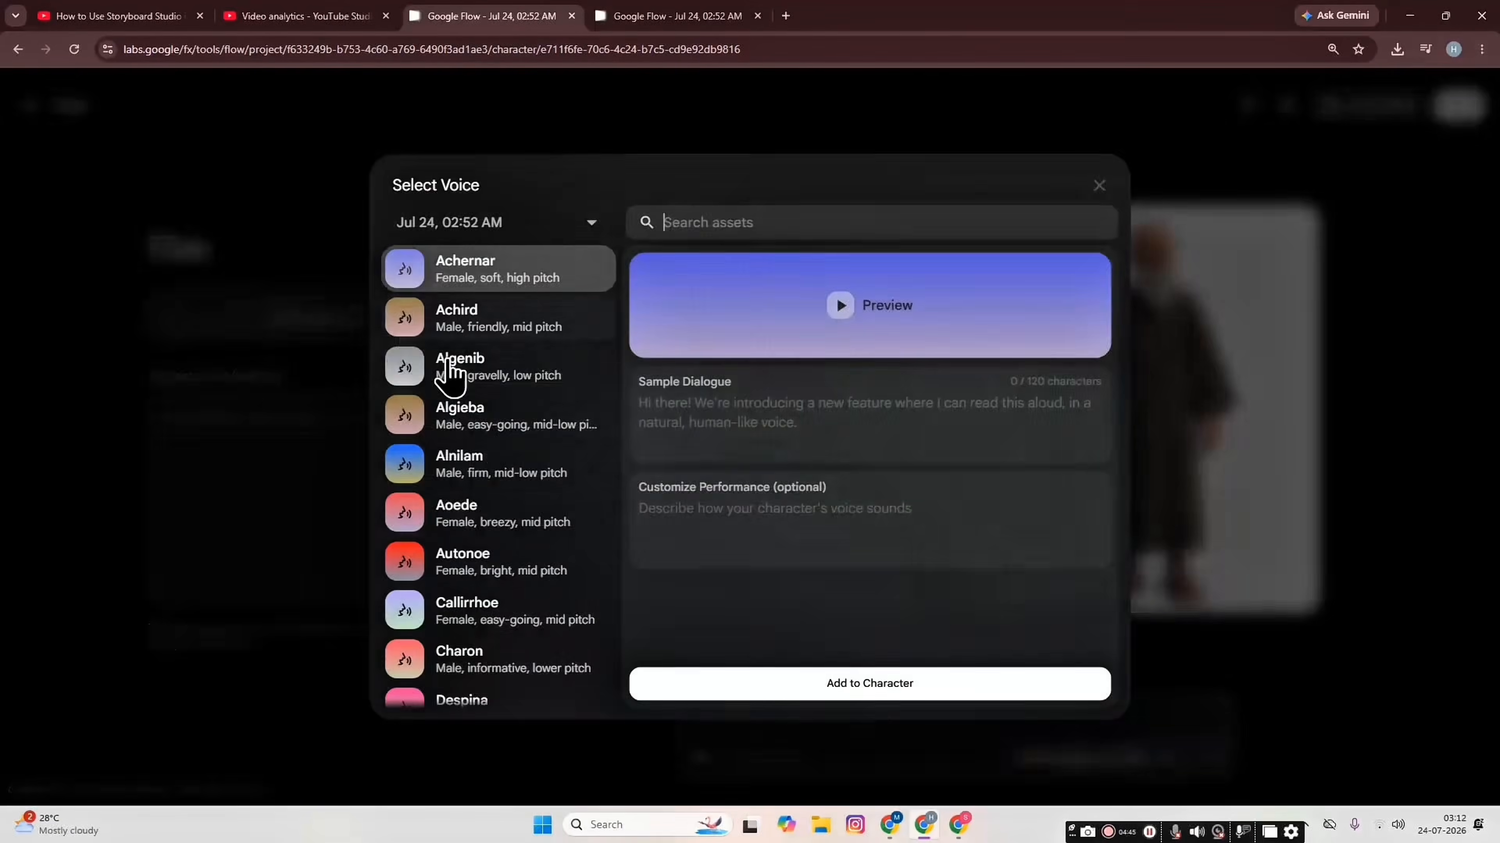
Step: Choose a voice for the Elias character and name the following new character Rook
{"action": "scroll", "coordinate": [445, 374], "scroll_direction": "down", "scroll_amount": 5}
{"action": "left_click", "coordinate": [837, 324]}
{"action": "scroll", "coordinate": [529, 591], "scroll_direction": "down", "scroll_amount": 5}
{"action": "scroll", "coordinate": [529, 597], "scroll_direction": "down", "scroll_amount": 3}
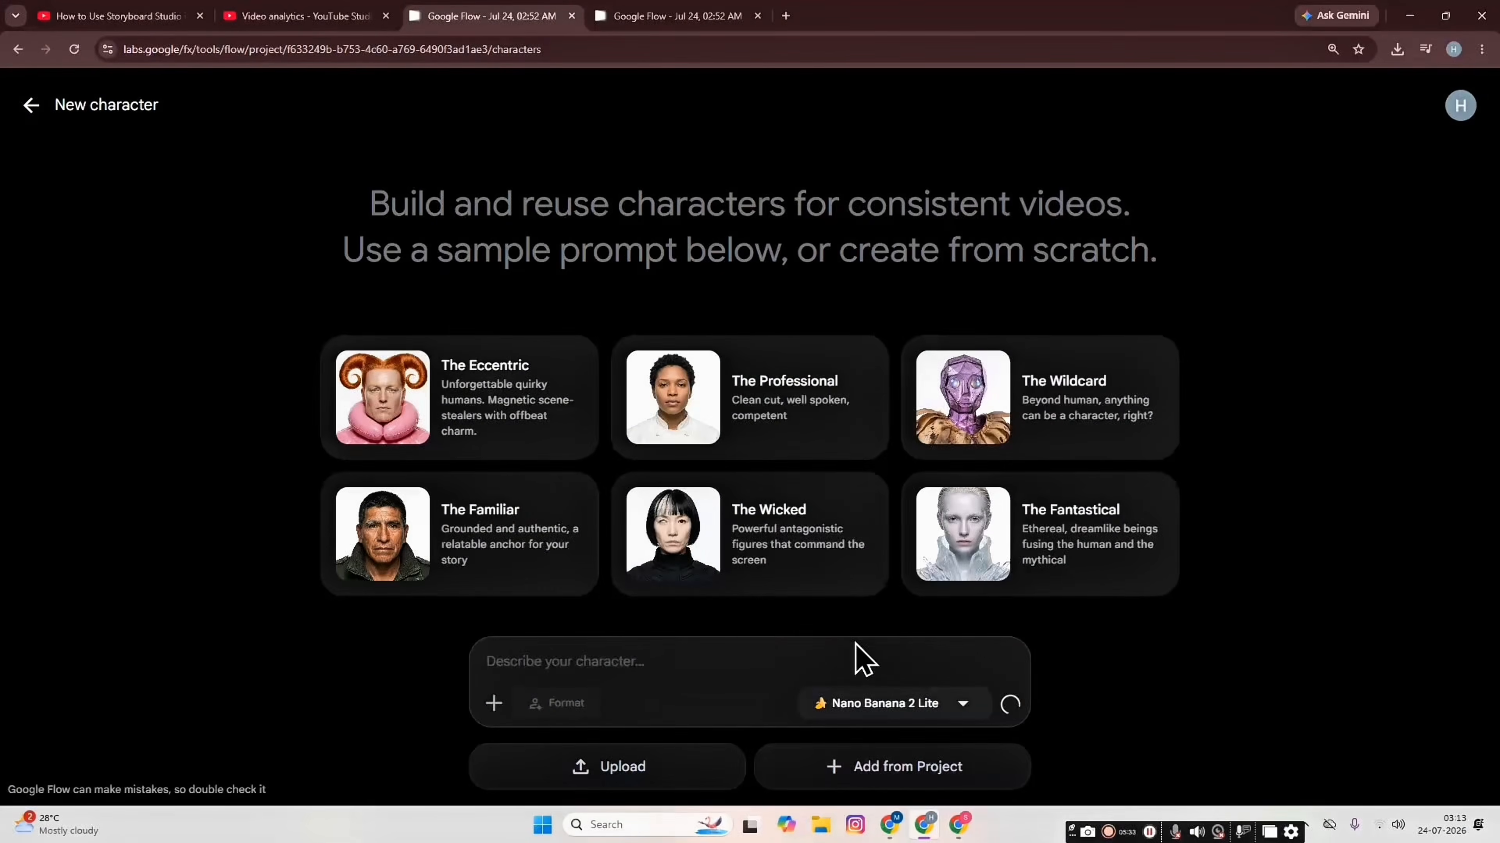
{"action": "left_click", "coordinate": [483, 251]}
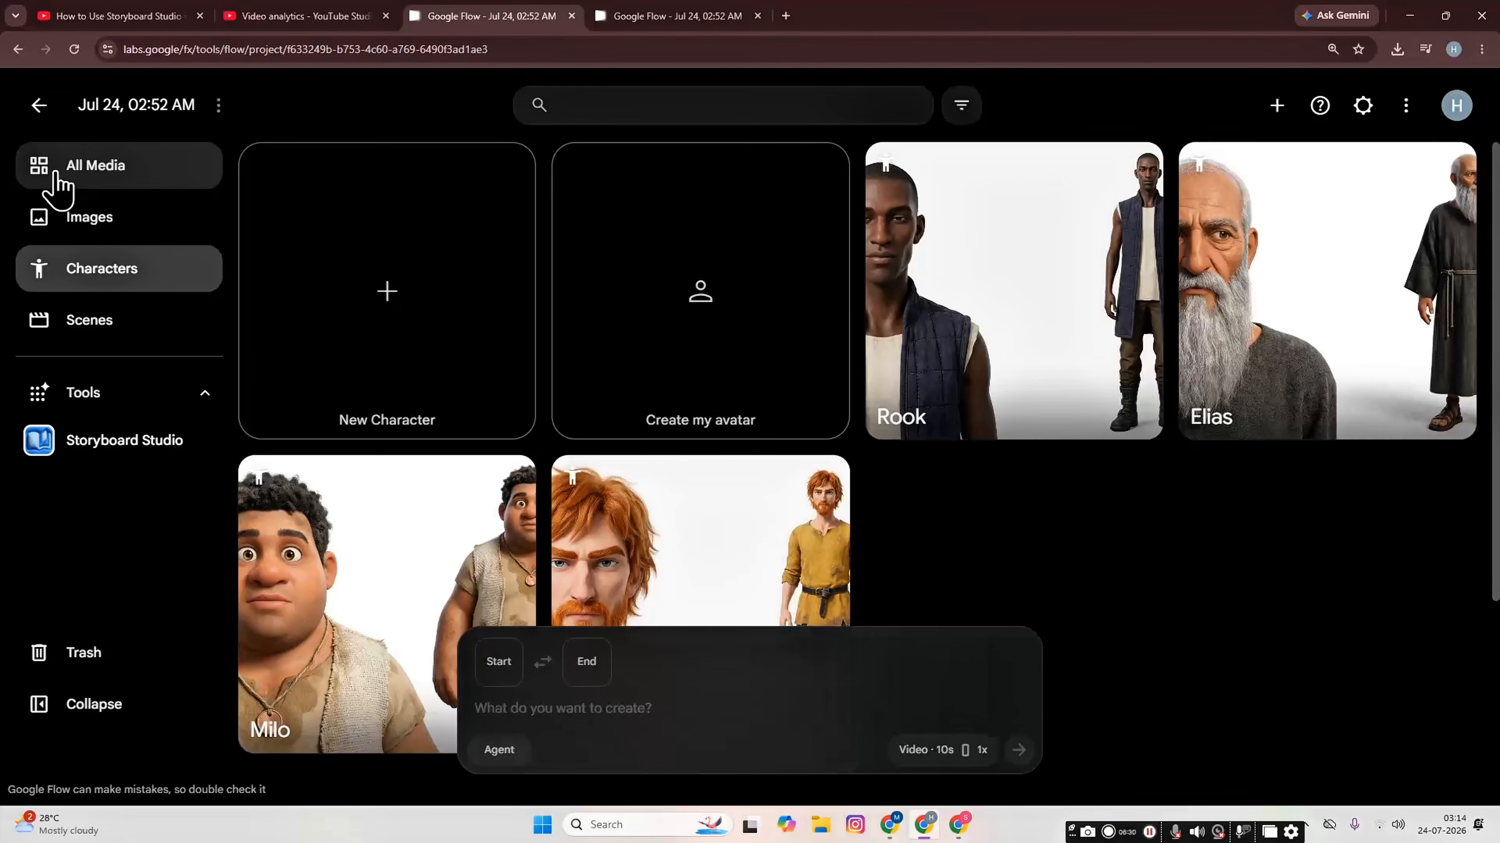
Step: Find the "Man carrying goat on trail" image in the project media and add it to the video prompt
{"action": "scroll", "coordinate": [660, 429], "scroll_direction": "down", "scroll_amount": 5}
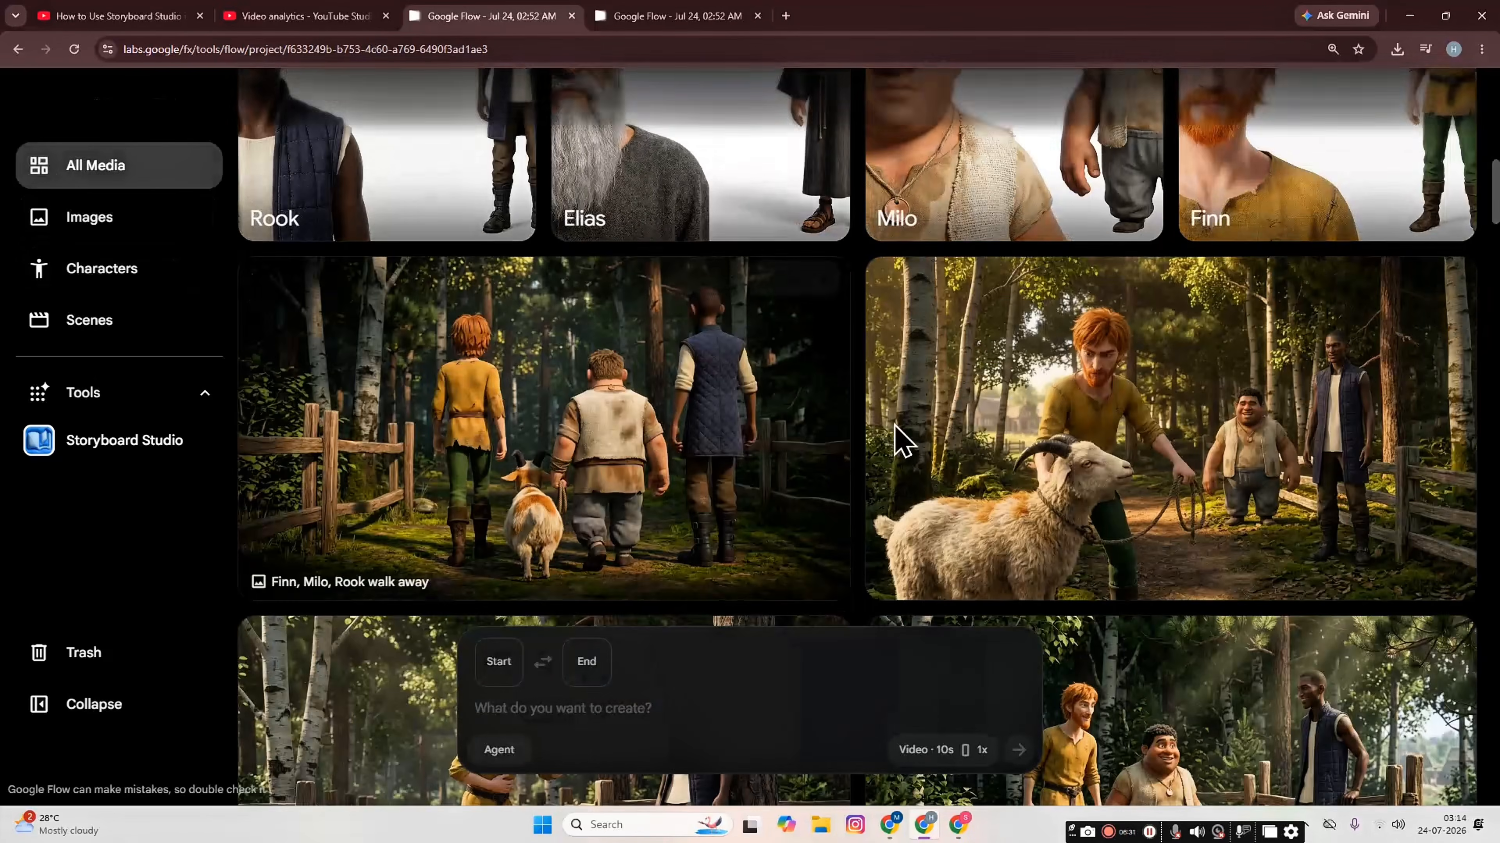
{"action": "scroll", "coordinate": [1198, 402], "scroll_direction": "down", "scroll_amount": 10}
{"action": "scroll", "coordinate": [1222, 436], "scroll_direction": "up", "scroll_amount": 5}
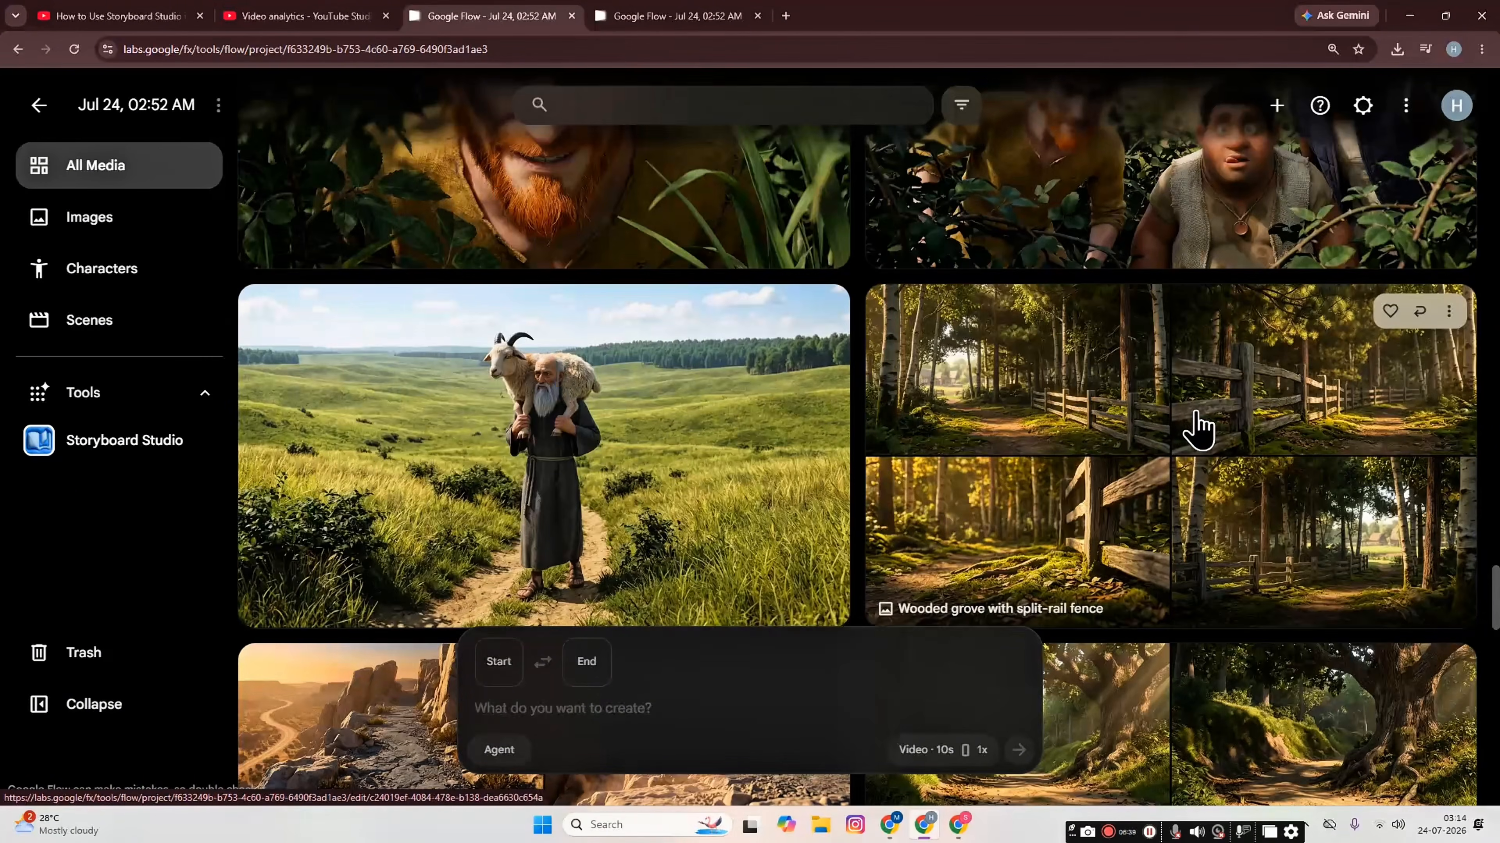
{"action": "left_click", "coordinate": [822, 311]}
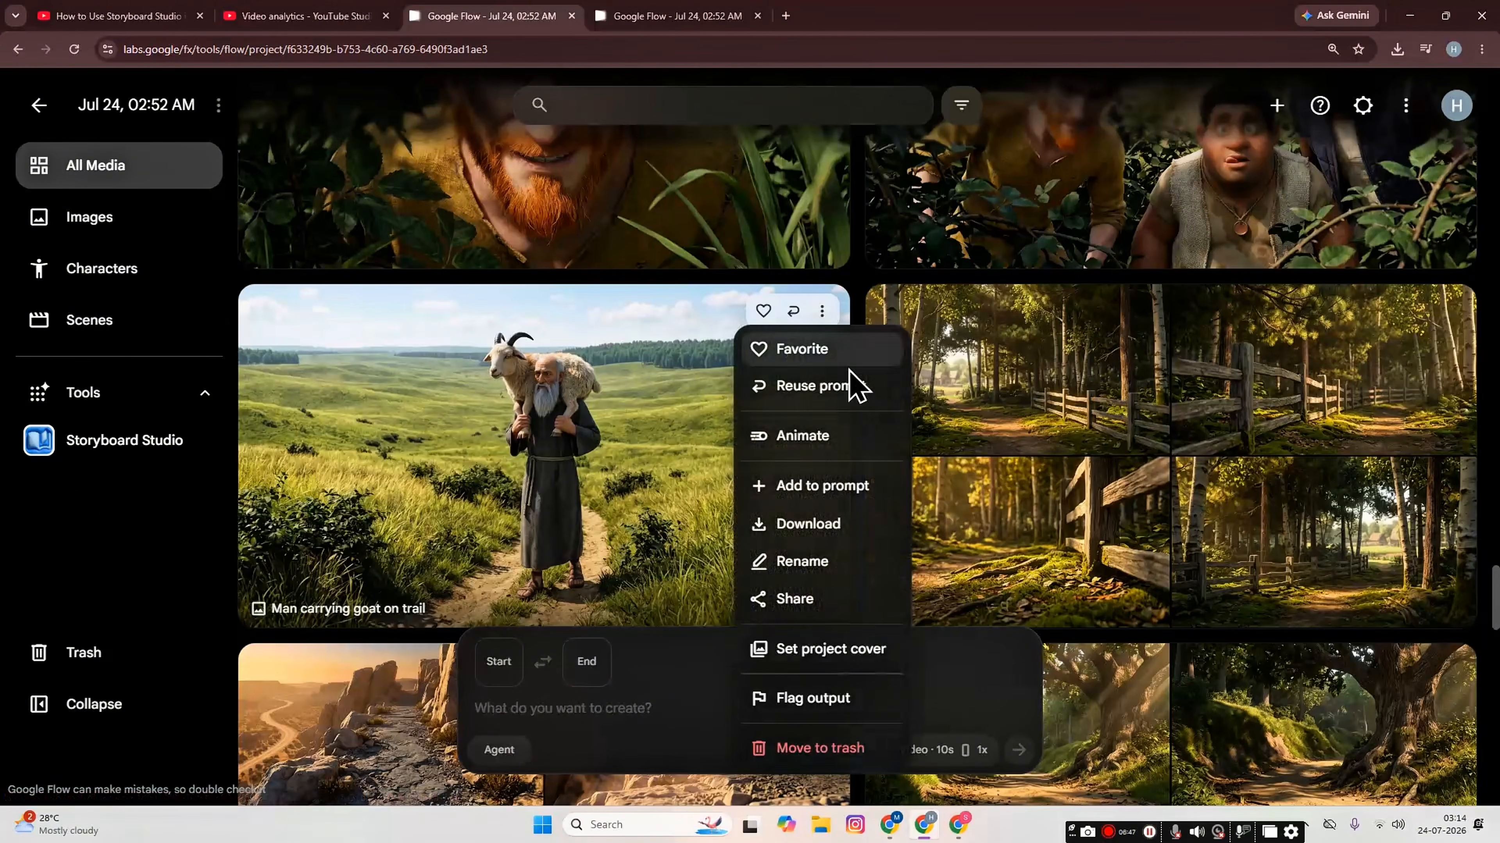
{"action": "left_click", "coordinate": [861, 493]}
Step: Check the video generation settings and model choice, and switch the prompt to Agent mode
{"action": "left_click", "coordinate": [936, 763]}
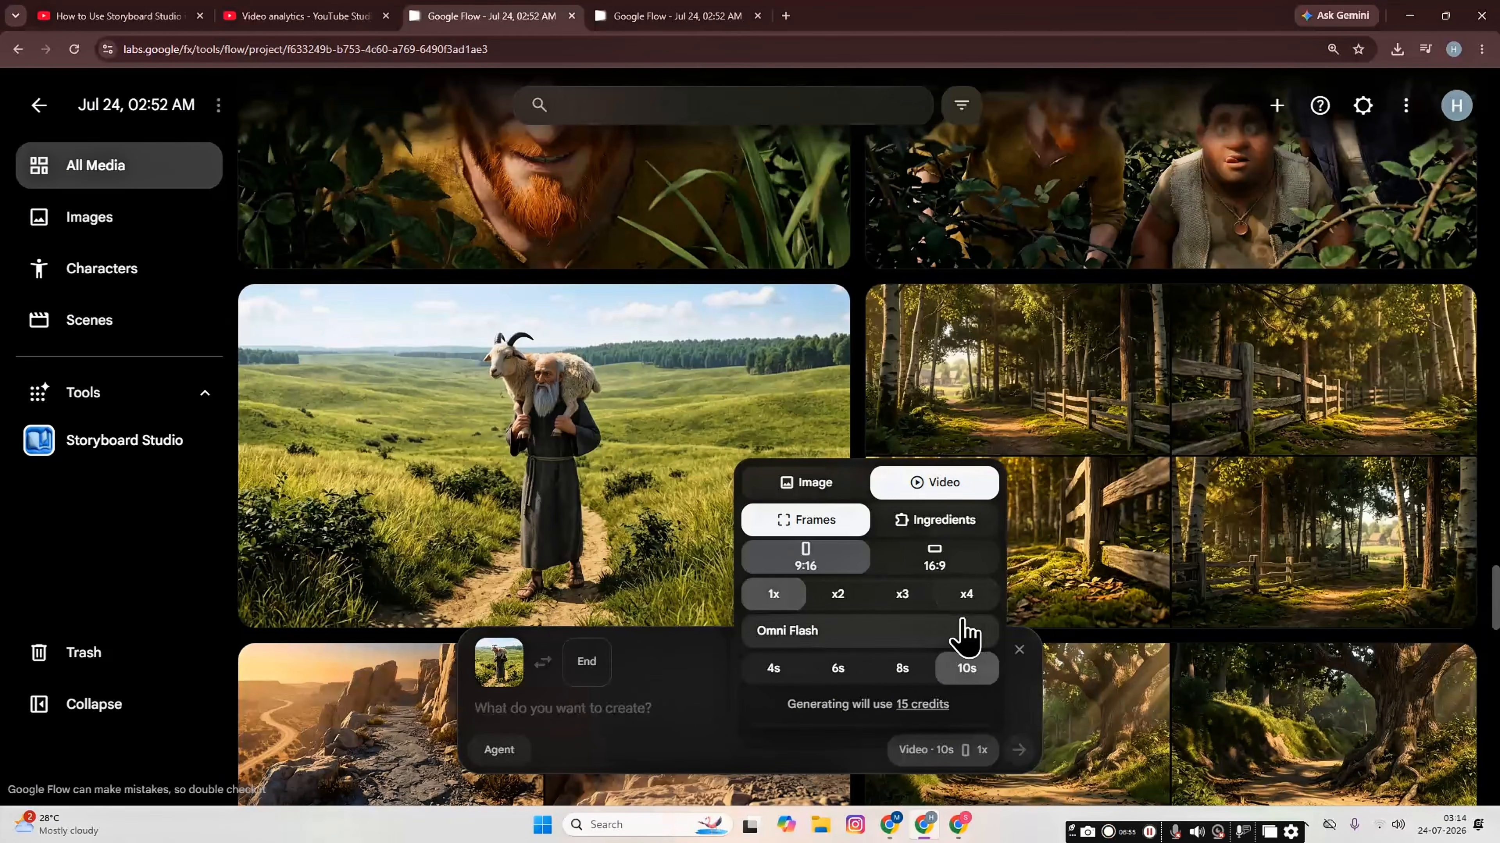
{"action": "left_click", "coordinate": [965, 631]}
{"action": "left_click", "coordinate": [693, 710]}
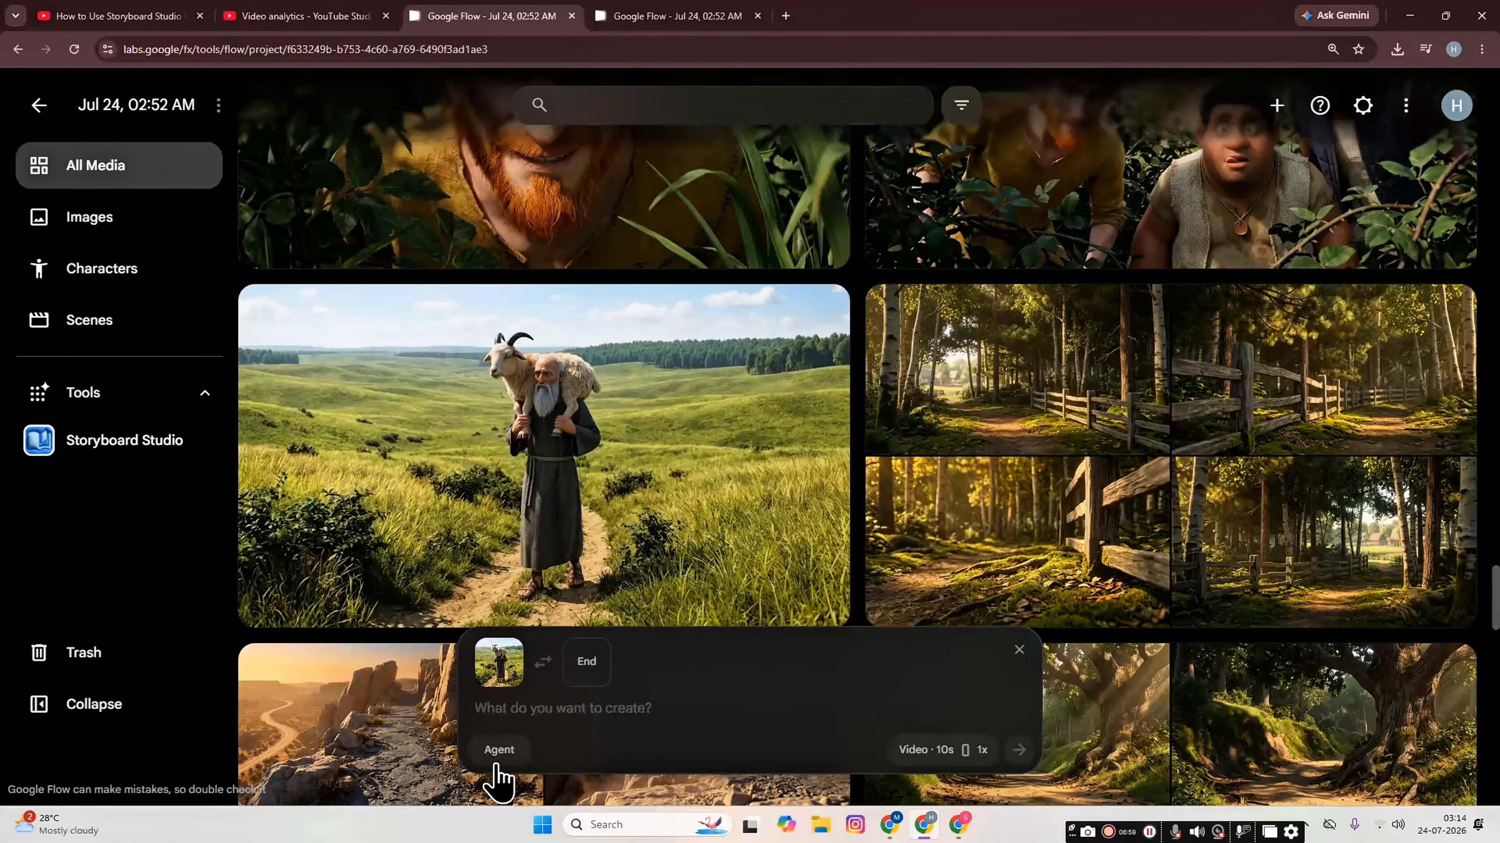
{"action": "left_click", "coordinate": [499, 749]}
Step: Copy the Village Path scene's text from the storyboard script and paste it into the agent prompt
{"action": "left_click", "coordinate": [662, 5]}
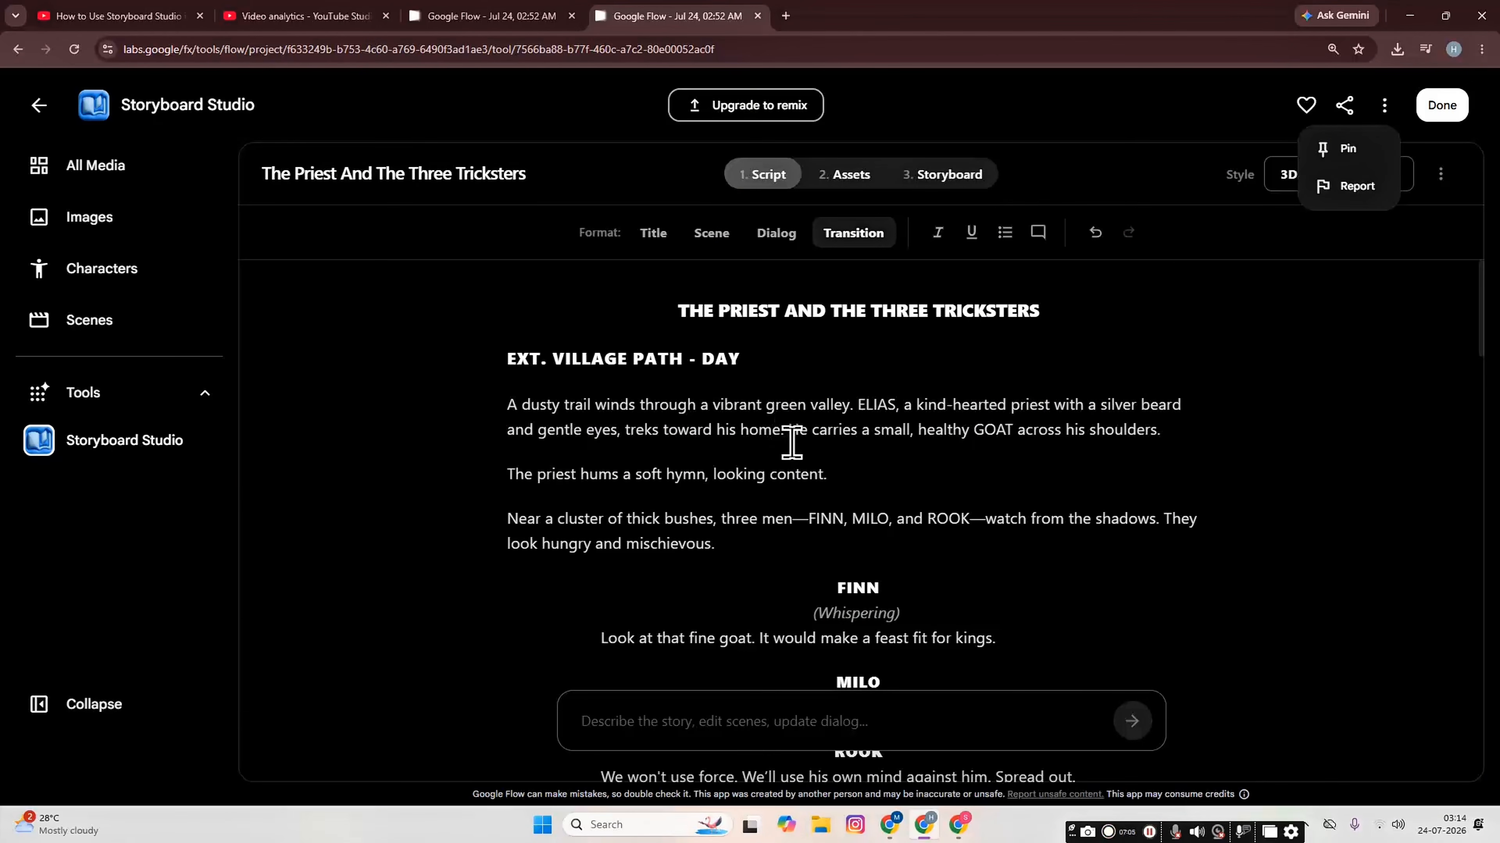
{"action": "scroll", "coordinate": [814, 470], "scroll_direction": "down", "scroll_amount": 3}
{"action": "scroll", "coordinate": [586, 438], "scroll_direction": "down", "scroll_amount": 1}
{"action": "scroll", "coordinate": [586, 438], "scroll_direction": "up", "scroll_amount": 3}
{"action": "left_click_drag", "start_coordinate": [507, 327], "coordinate": [1071, 748]}
{"action": "scroll", "coordinate": [1021, 616], "scroll_direction": "down", "scroll_amount": 2}
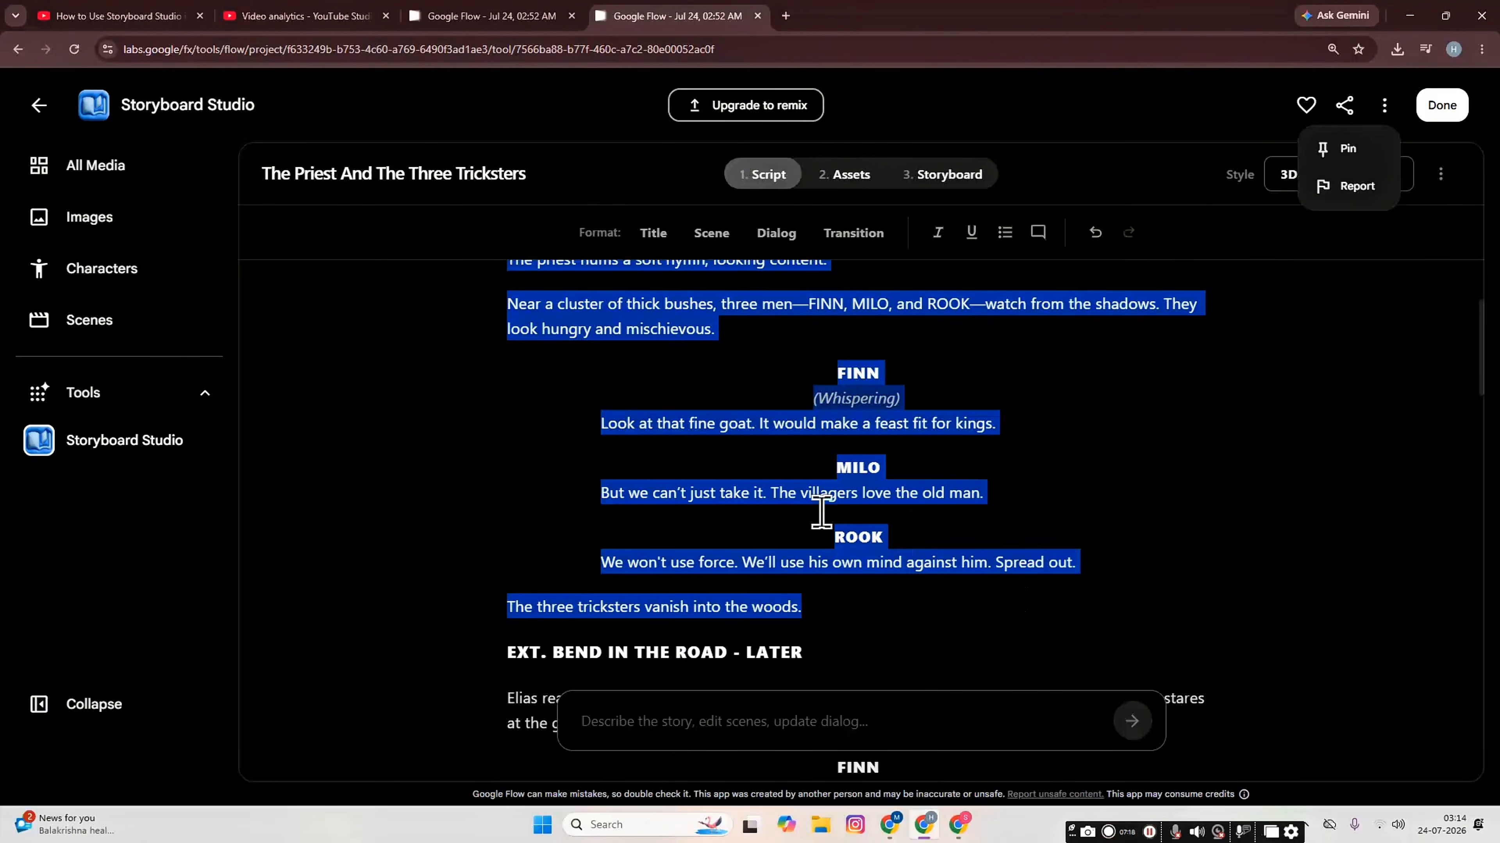
{"action": "right_click", "coordinate": [798, 410]}
{"action": "left_click", "coordinate": [859, 81]}
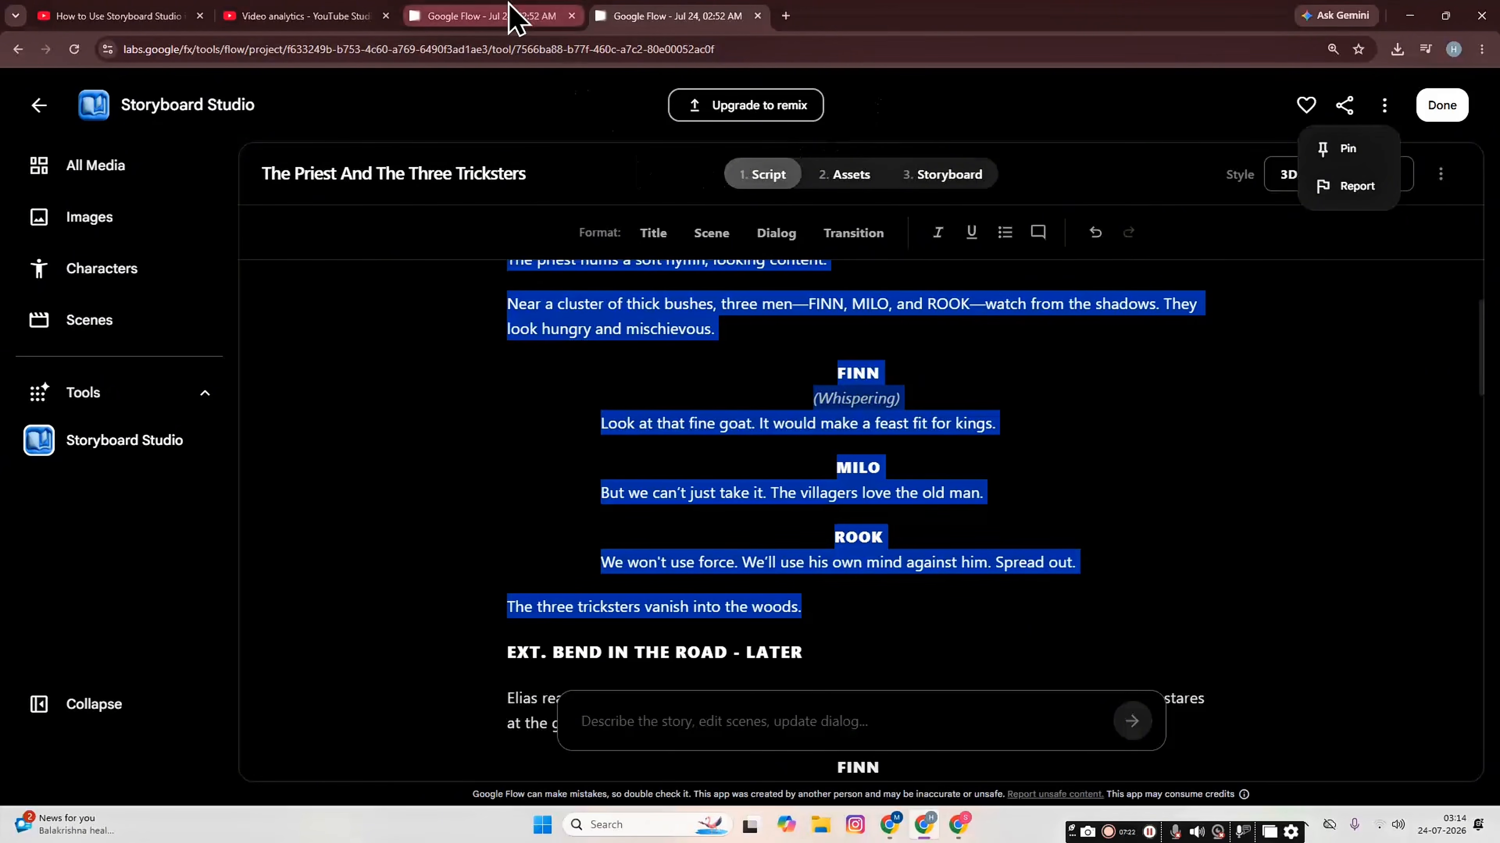
{"action": "left_click", "coordinate": [526, 16]}
{"action": "right_click", "coordinate": [708, 708]}
{"action": "left_click", "coordinate": [759, 531]}
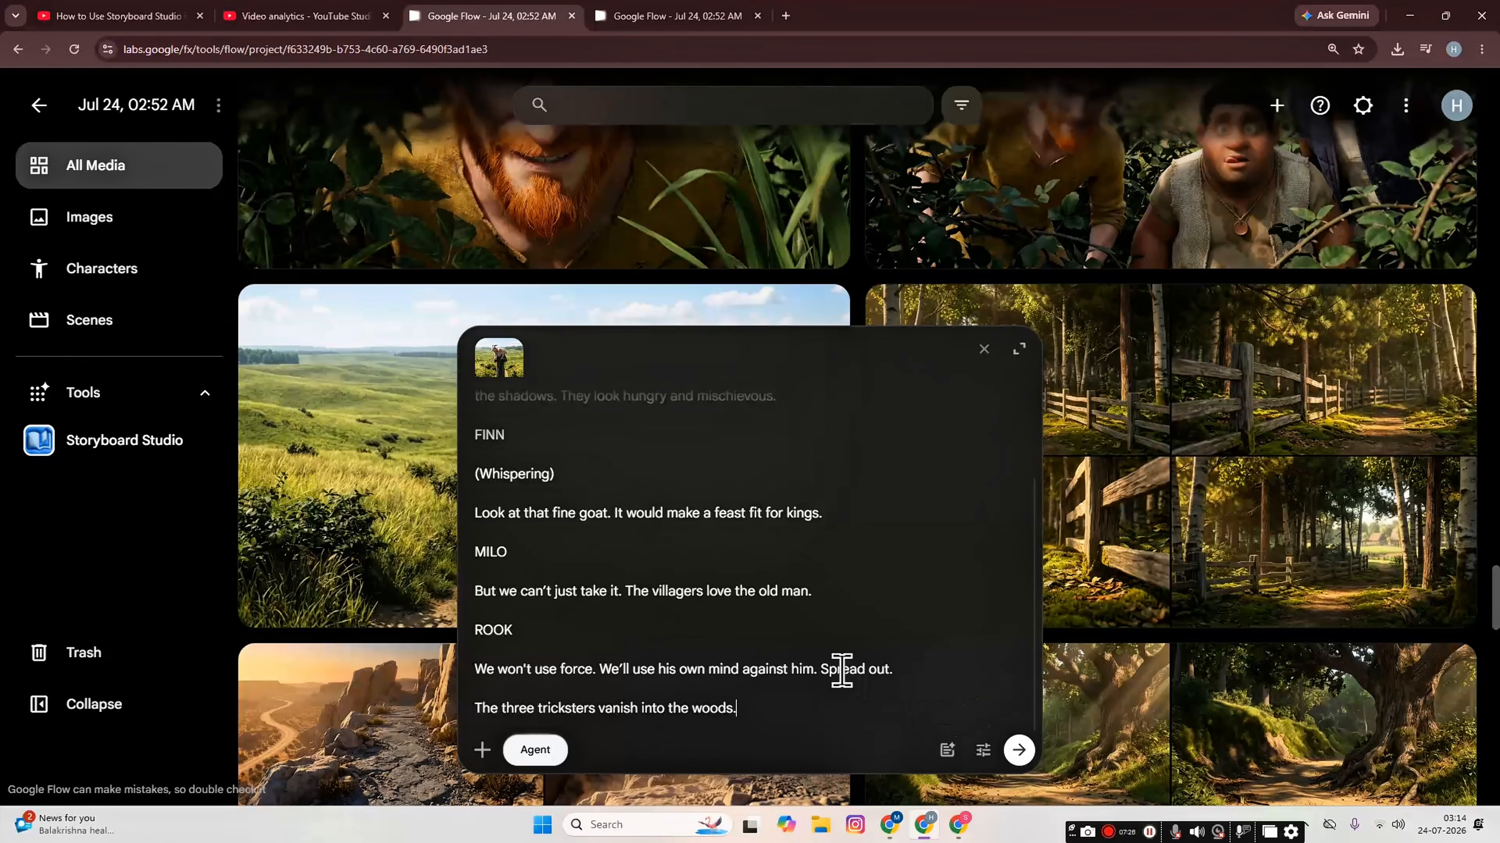
Step: Insert a reference to the Finn character after the FINN speaker line in the prompt
{"action": "scroll", "coordinate": [636, 546], "scroll_direction": "up", "scroll_amount": 2}
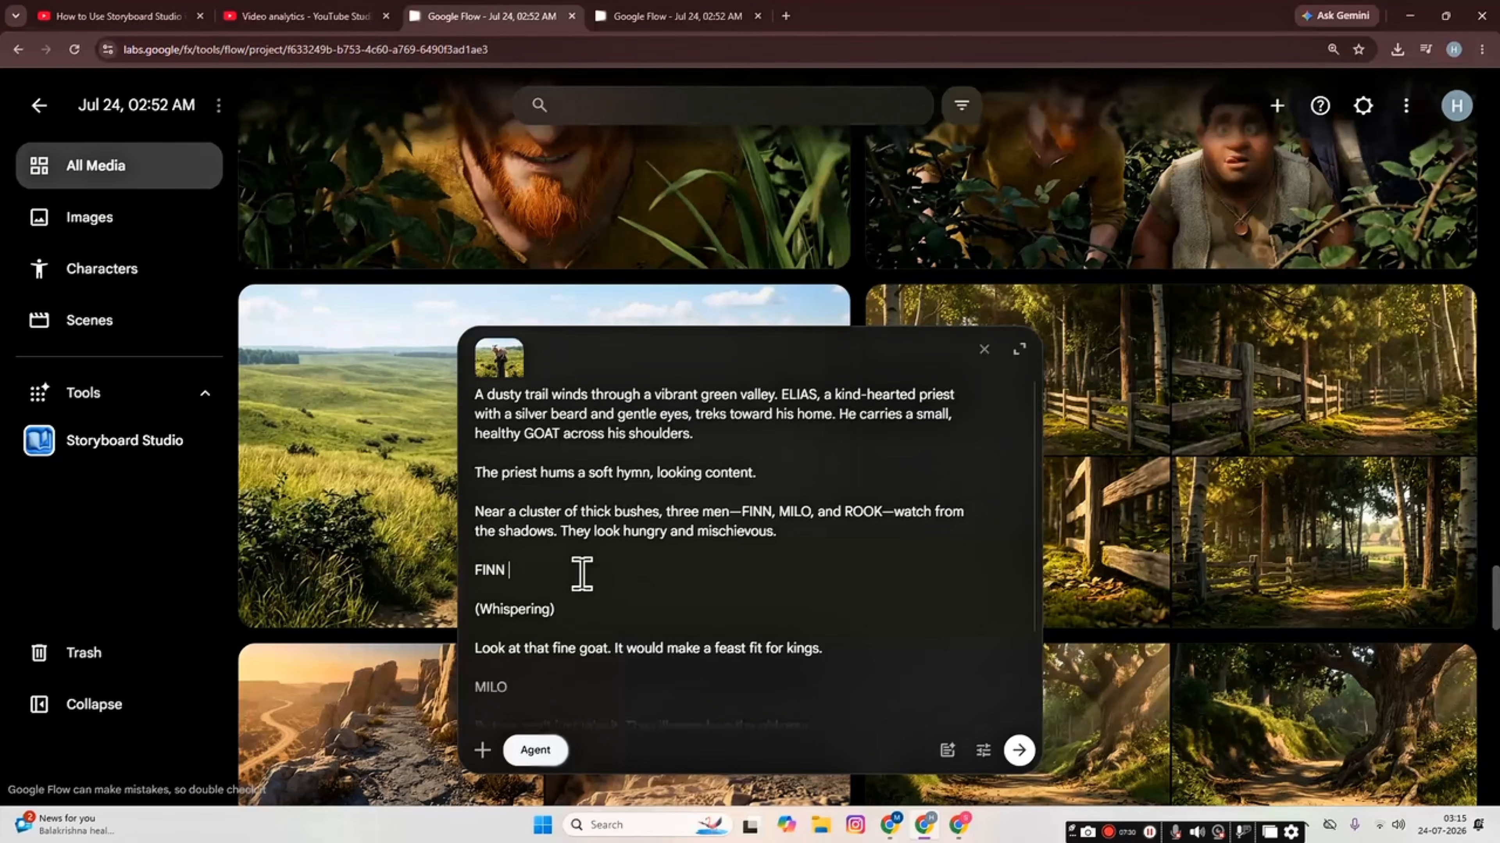
{"action": "type", "text": "@"}
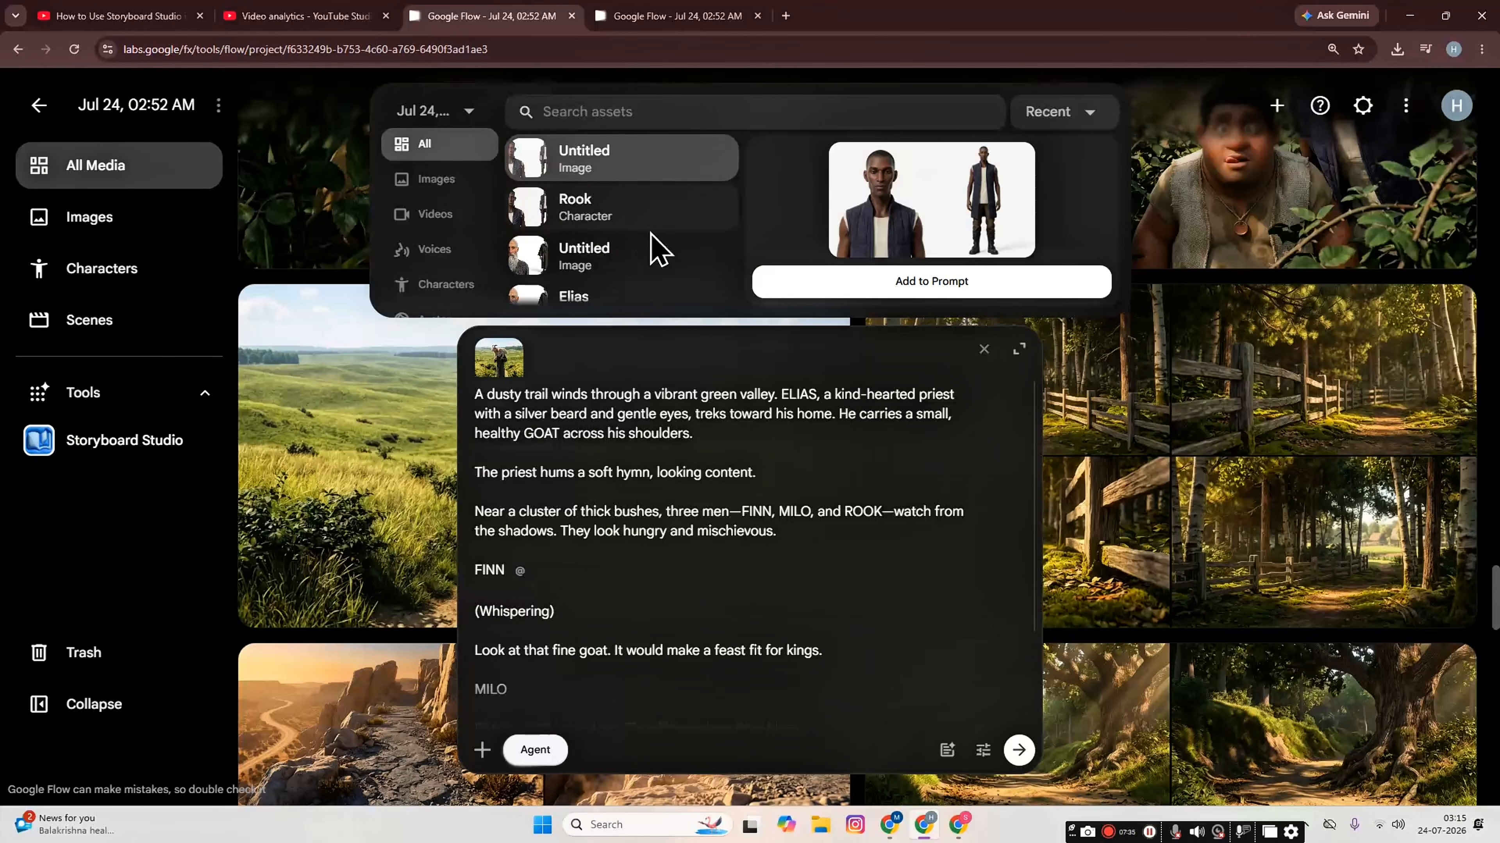
{"action": "scroll", "coordinate": [649, 236], "scroll_direction": "down", "scroll_amount": 5}
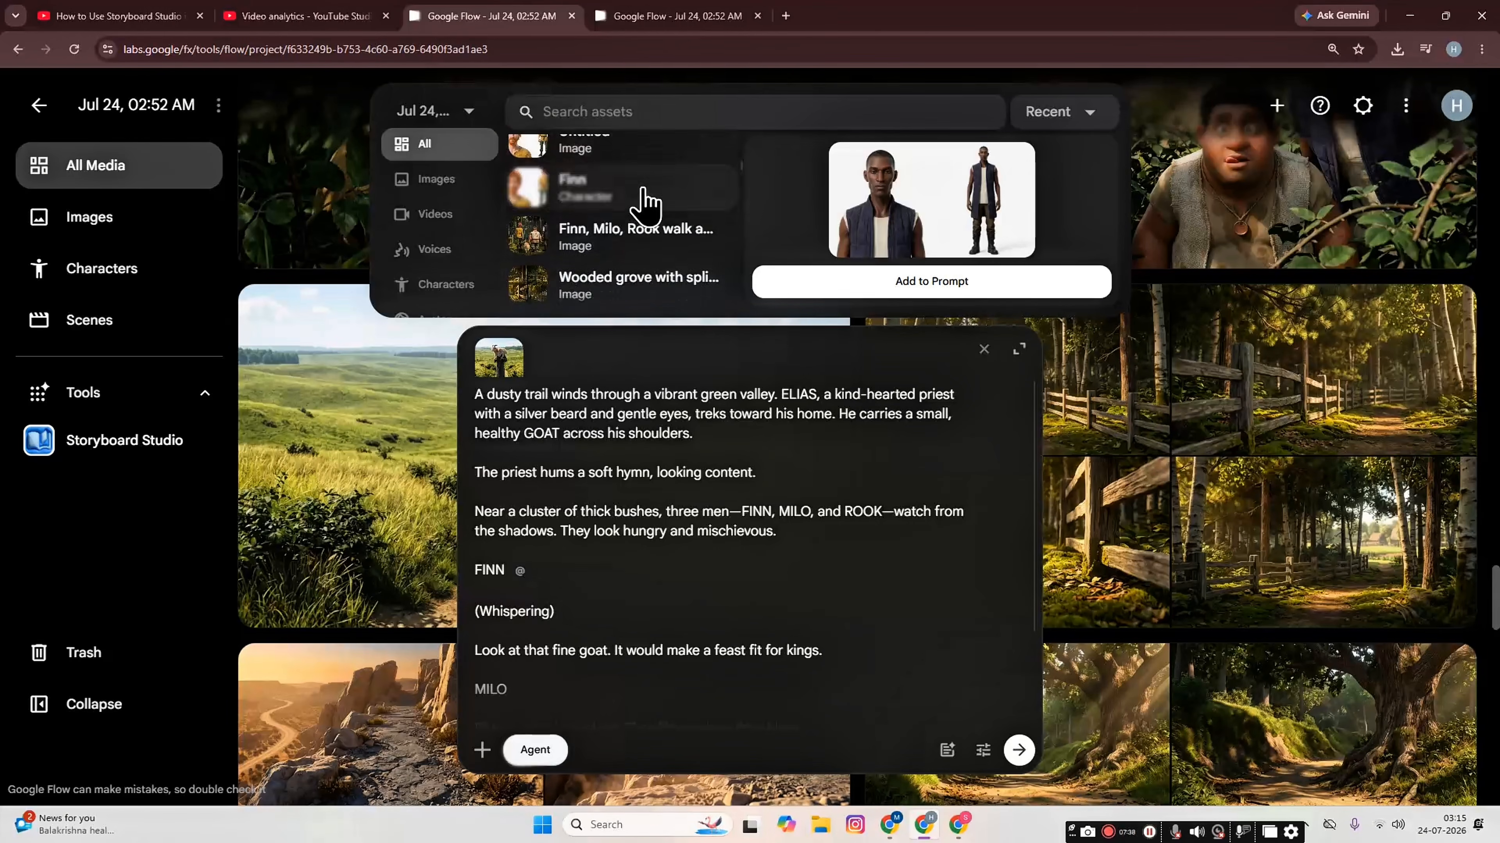
{"action": "scroll", "coordinate": [686, 613], "scroll_direction": "down", "scroll_amount": 3}
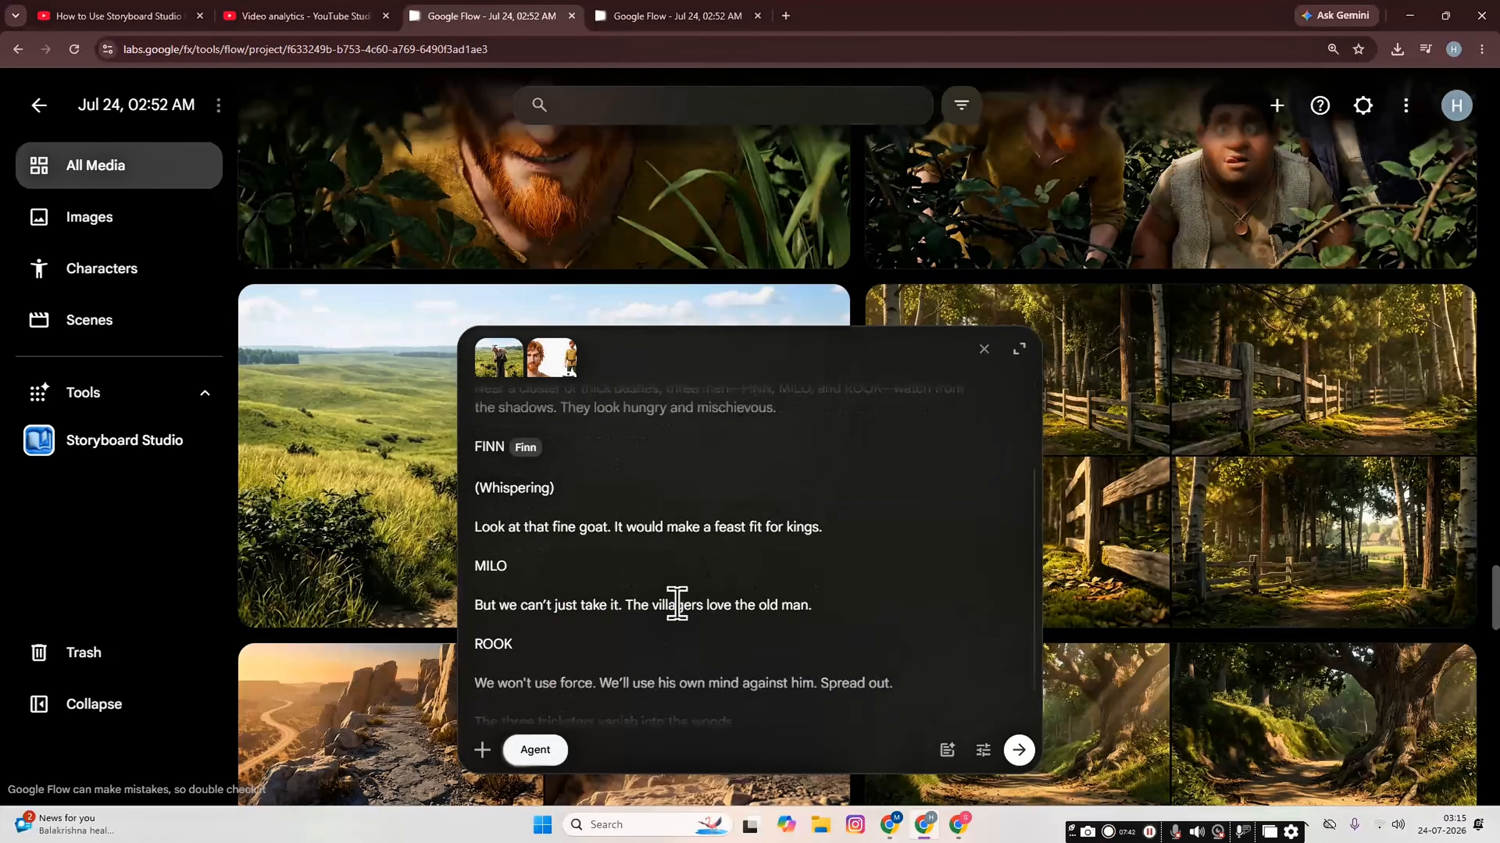
Step: Insert references to the Milo and Rook characters after their speaker lines in the prompt
{"action": "left_click", "coordinate": [580, 551]}
{"action": "type", "text": "@"}
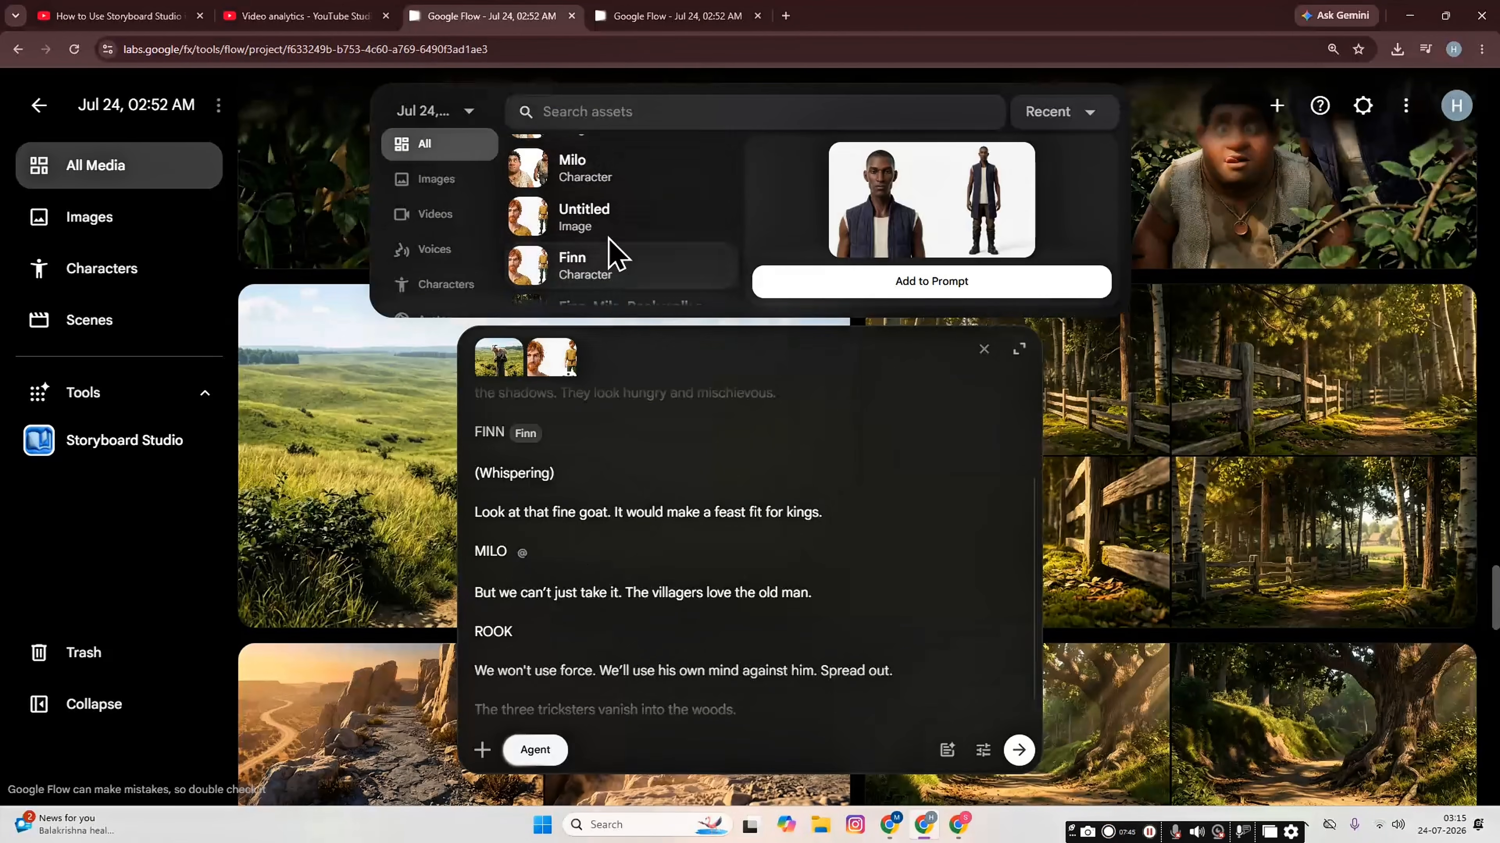
{"action": "key", "text": "Return"}
{"action": "left_click", "coordinate": [619, 626]}
{"action": "type", "text": "@"}
{"action": "key", "text": "Return"}
{"action": "scroll", "coordinate": [714, 608], "scroll_direction": "up", "scroll_amount": 3}
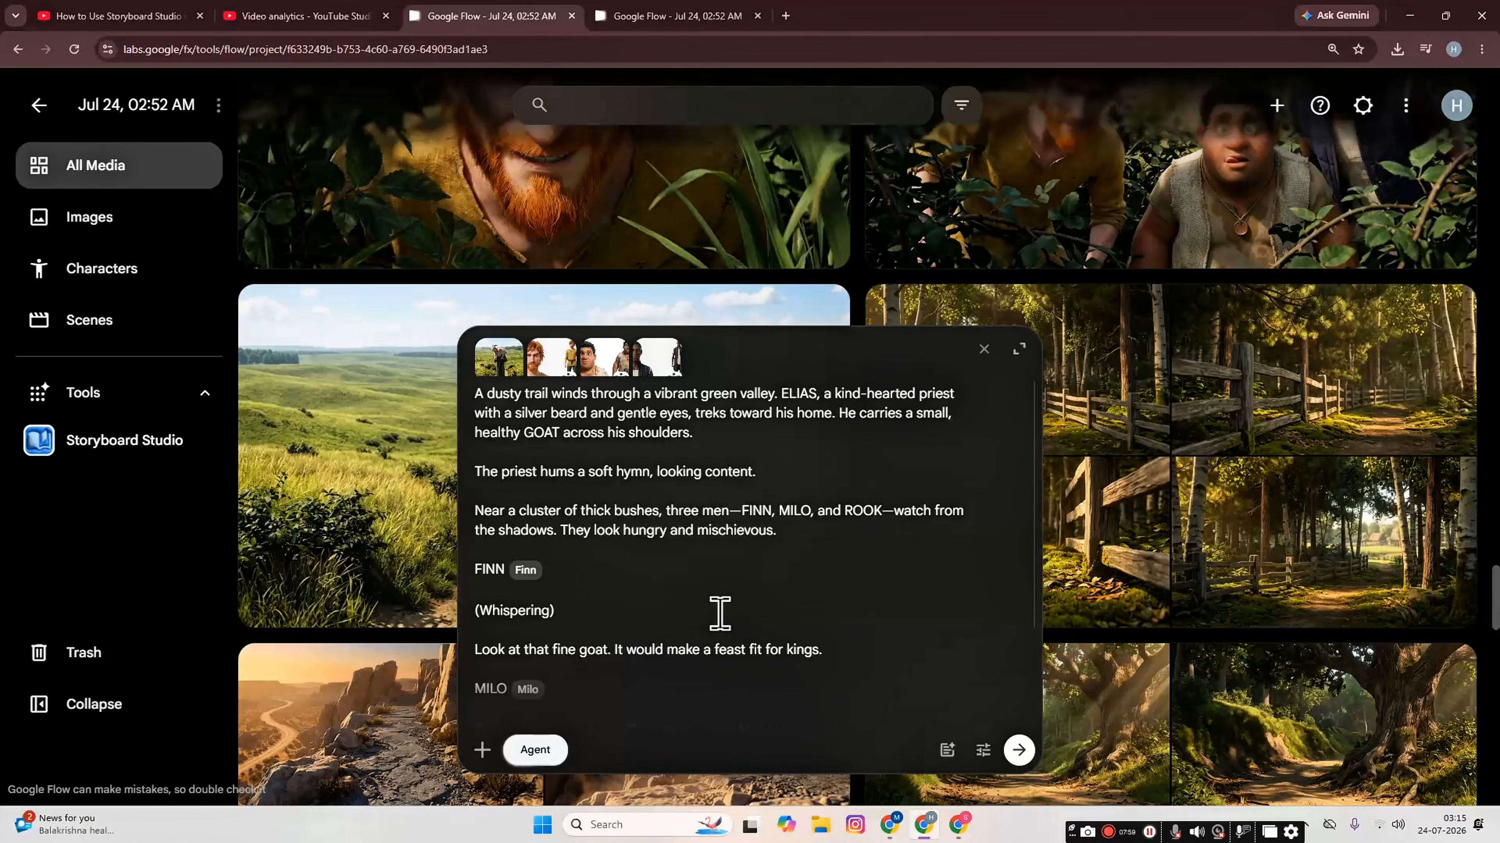
Step: Add another storyboard image to the prompt and submit it to generate the Village Path scene's video
{"action": "scroll", "coordinate": [1345, 385], "scroll_direction": "up", "scroll_amount": 5}
{"action": "left_click", "coordinate": [1449, 343]}
{"action": "left_click", "coordinate": [1394, 512]}
{"action": "left_click", "coordinate": [1019, 750]}
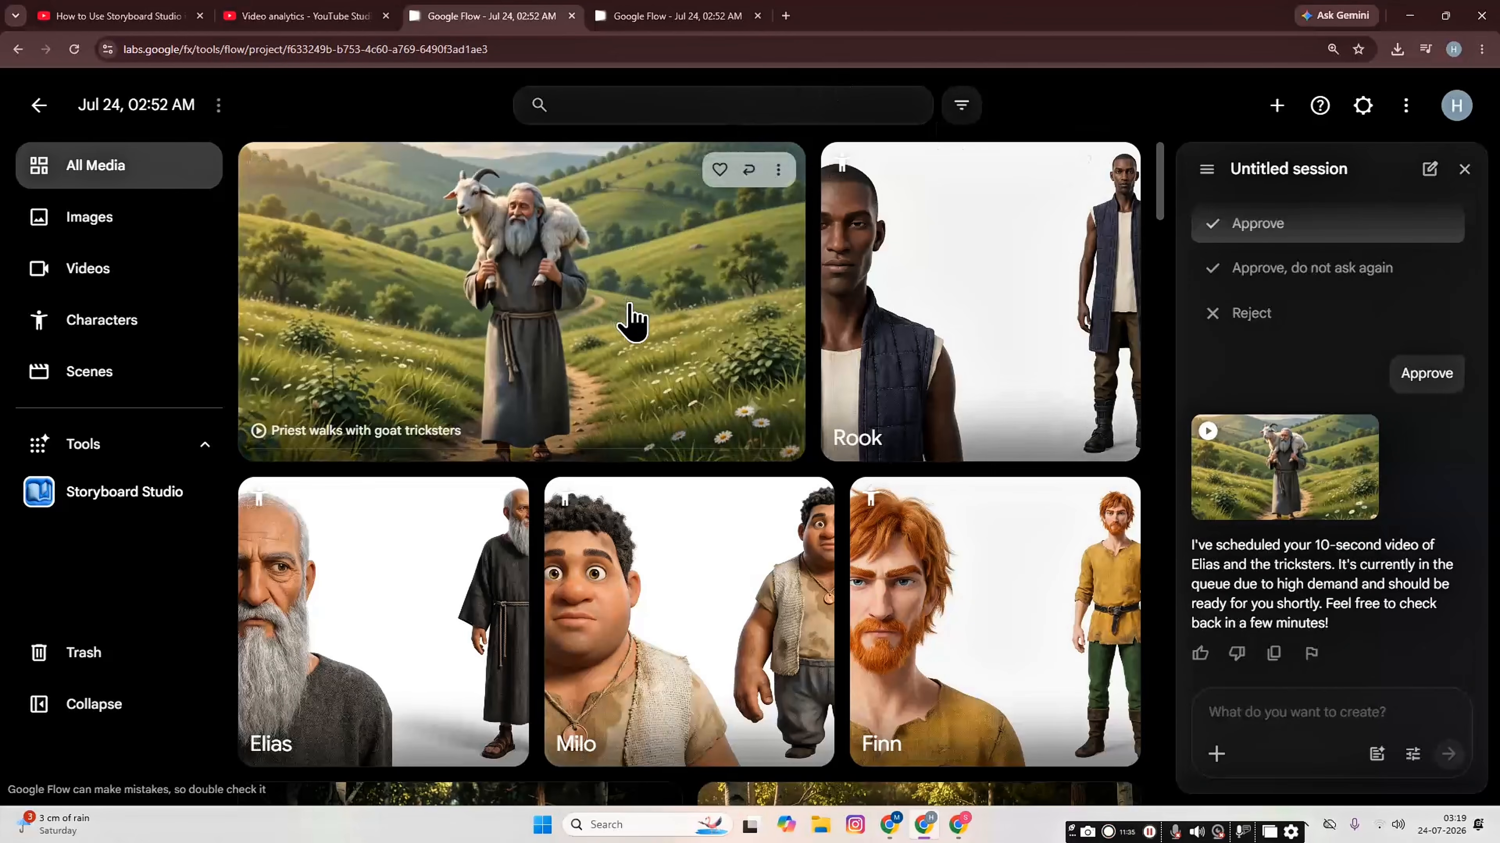
Step: Play the generated "Priest walks with goat tricksters" video, inspect its first reference image, and return to the project media
{"action": "left_click", "coordinate": [632, 322]}
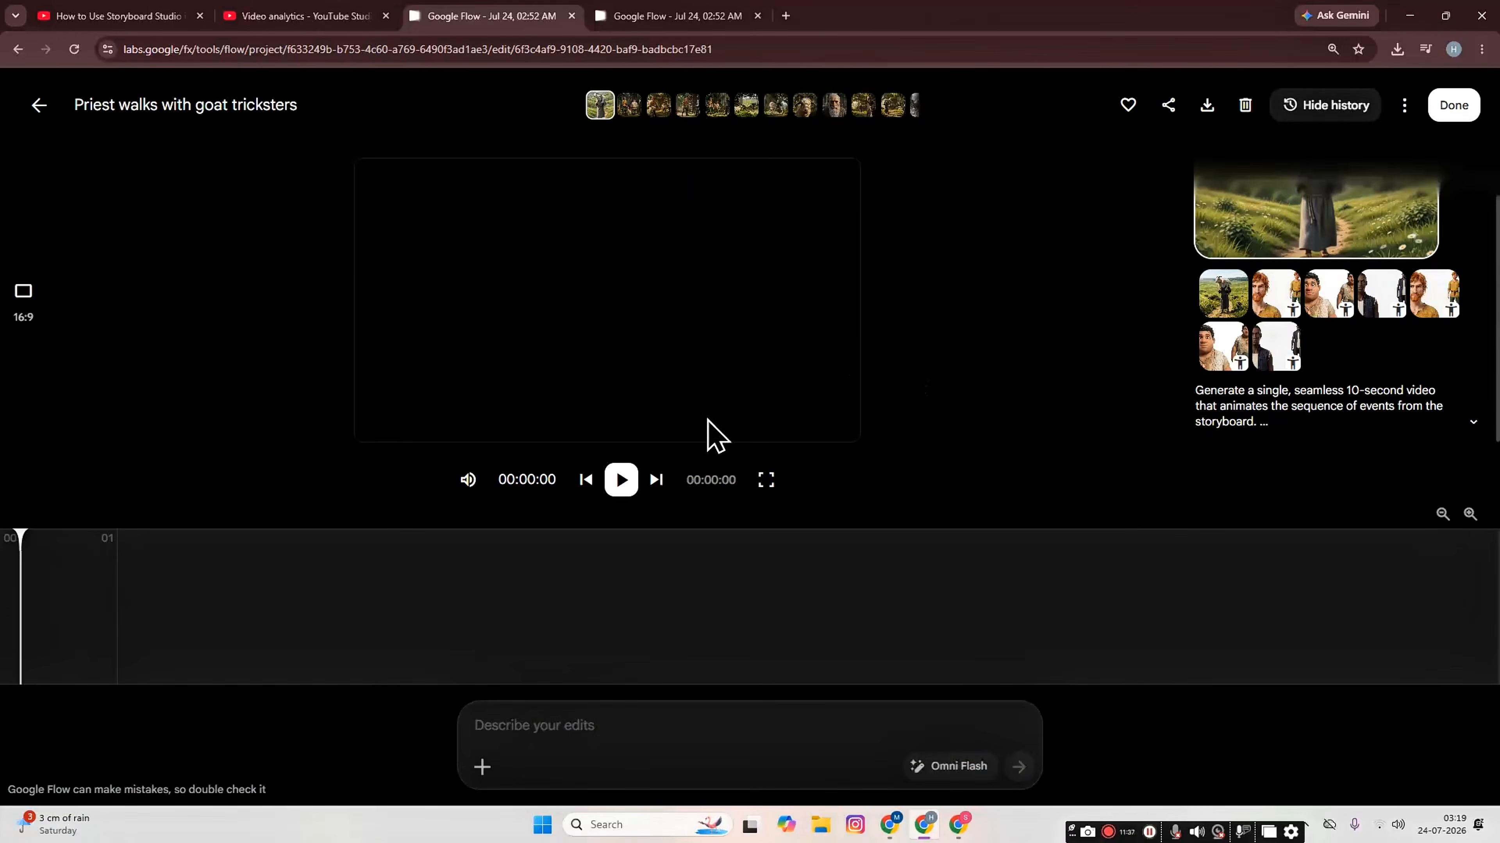
{"action": "left_click", "coordinate": [627, 495]}
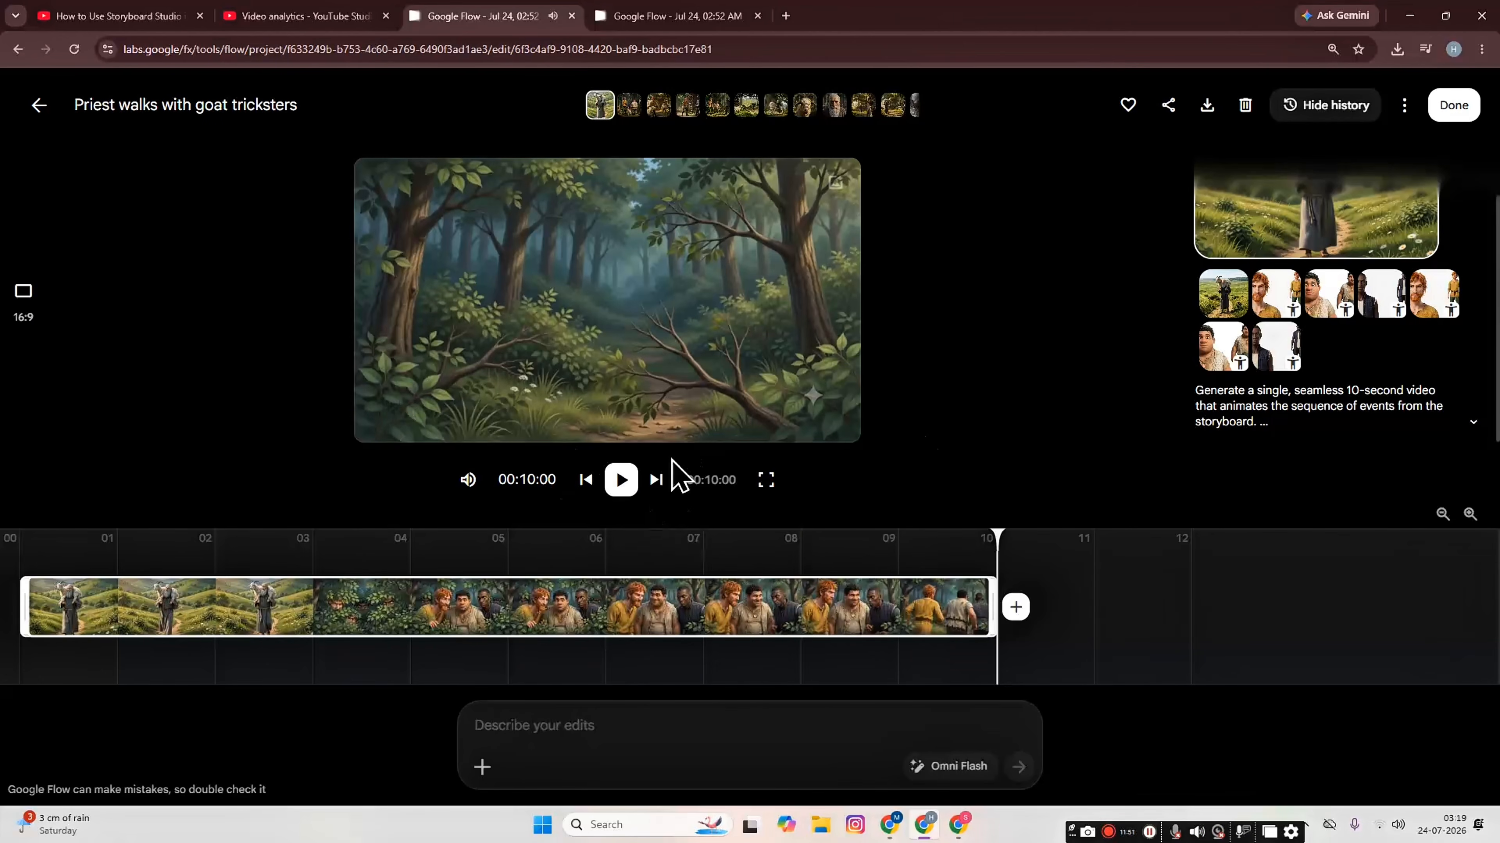
{"action": "left_click", "coordinate": [620, 481]}
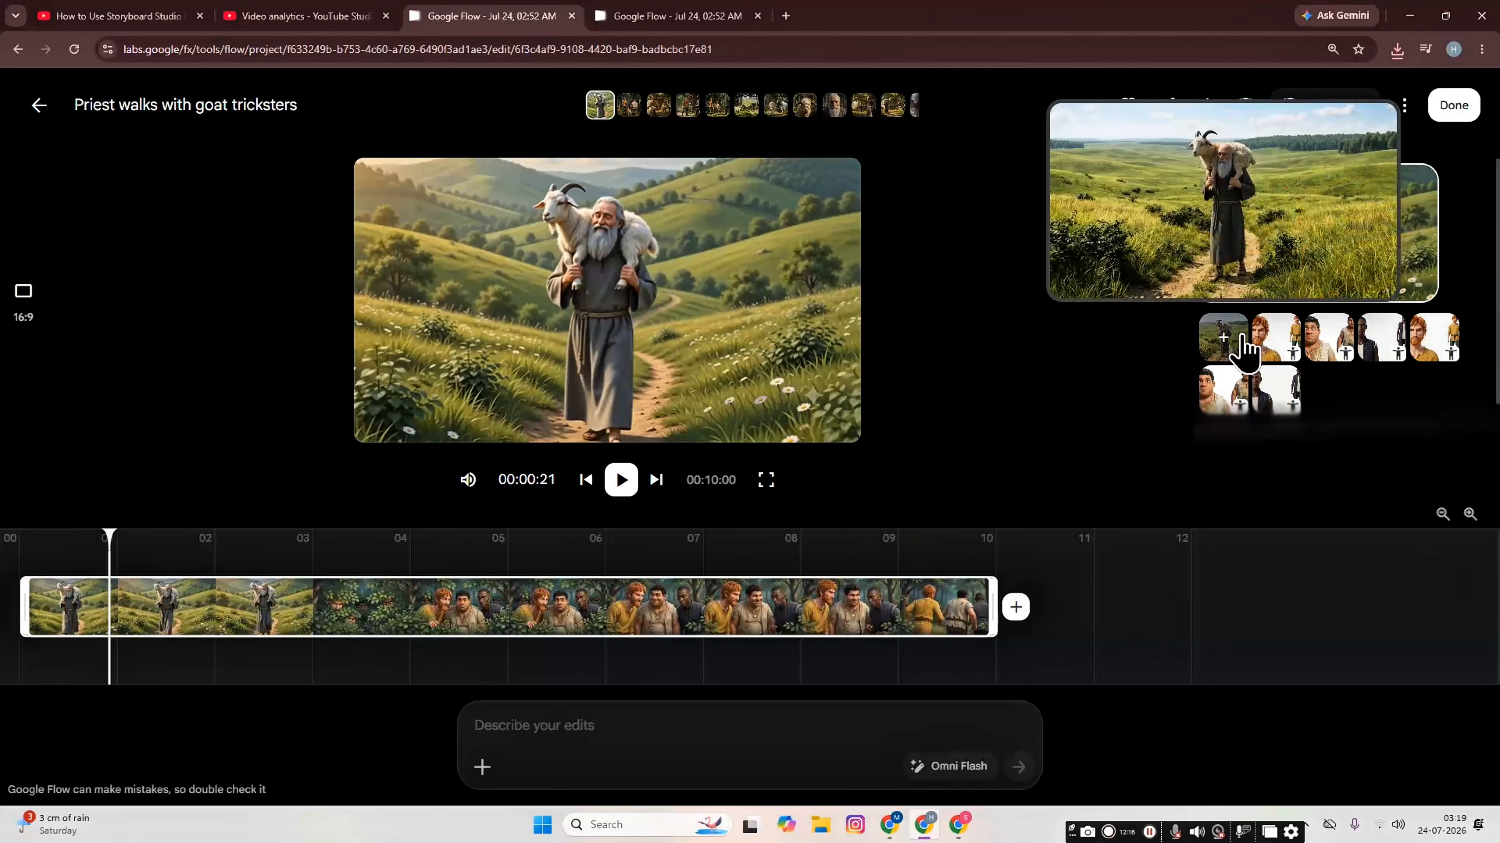
{"action": "right_click", "coordinate": [1243, 337]}
{"action": "left_click", "coordinate": [1387, 428]}
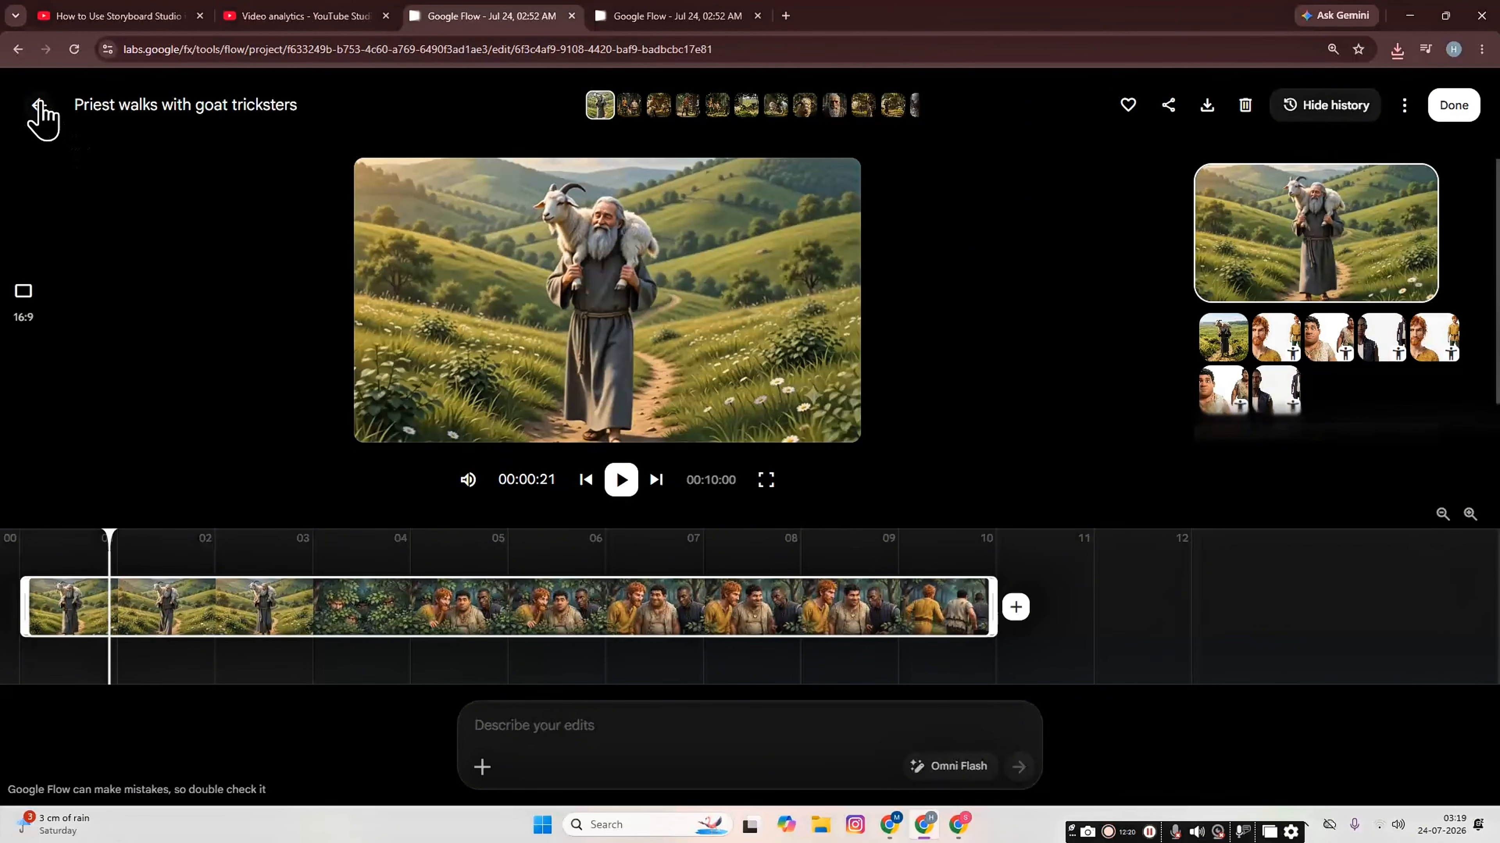
{"action": "left_click", "coordinate": [38, 105]}
Step: Look through the project's frame images and the Bend In The Road part of the script
{"action": "scroll", "coordinate": [1037, 561], "scroll_direction": "down", "scroll_amount": 10}
{"action": "scroll", "coordinate": [1041, 565], "scroll_direction": "down", "scroll_amount": 15}
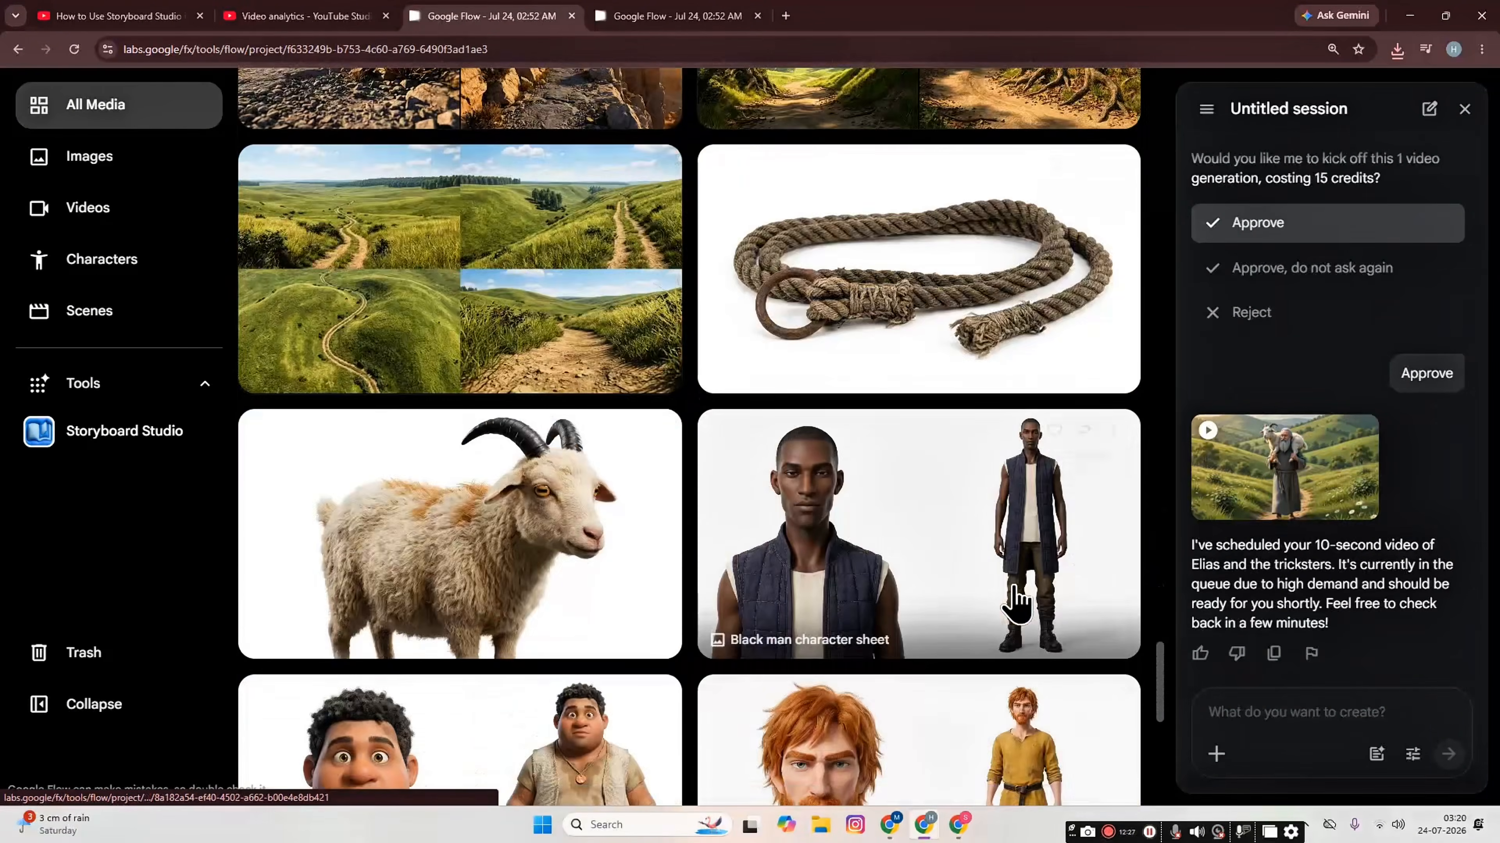
{"action": "scroll", "coordinate": [1016, 602], "scroll_direction": "up", "scroll_amount": 15}
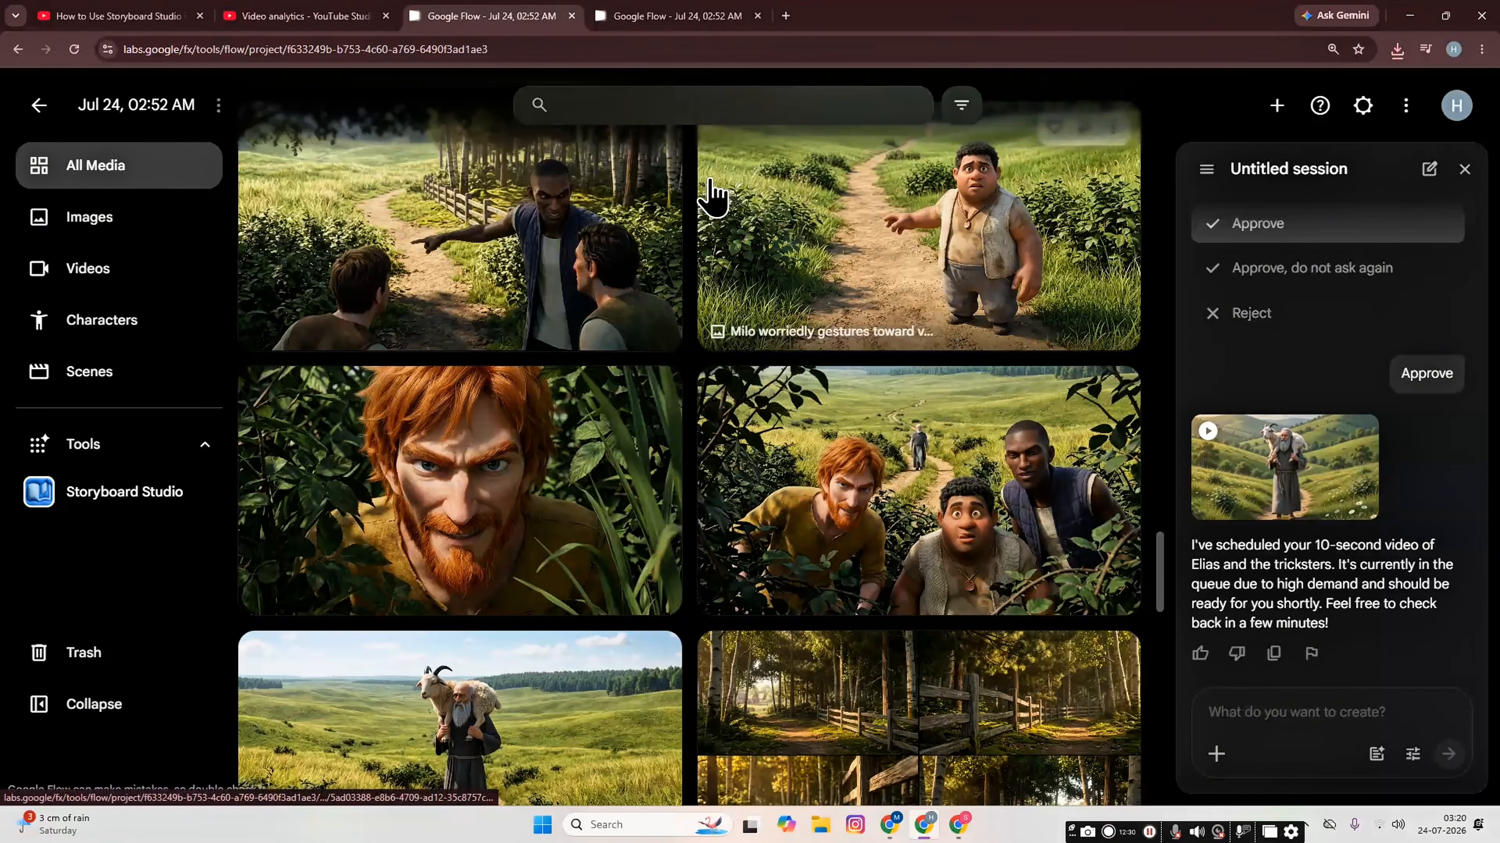
{"action": "left_click", "coordinate": [660, 21]}
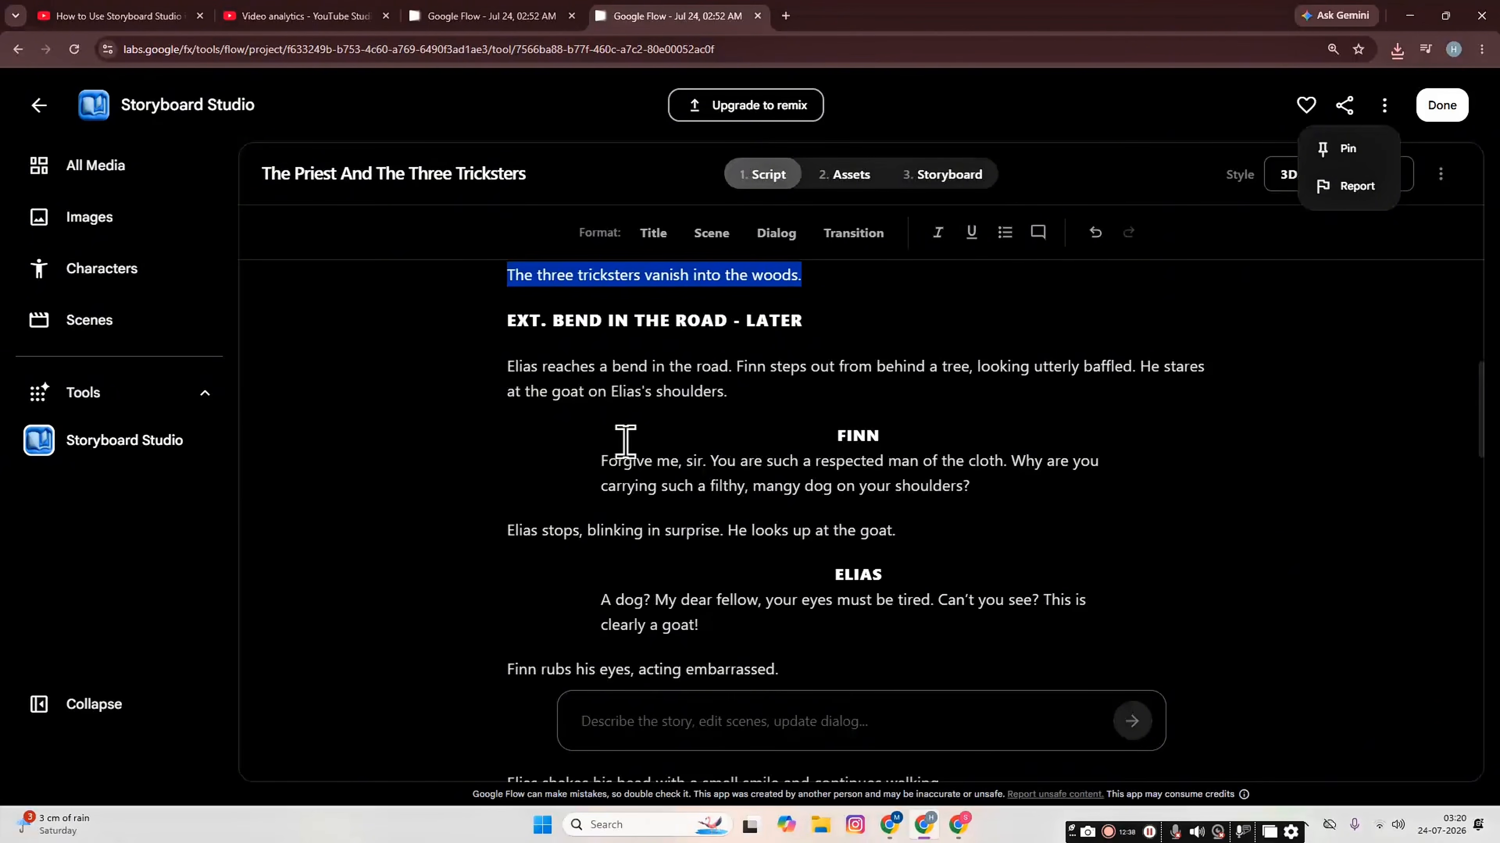
{"action": "left_click", "coordinate": [467, 17]}
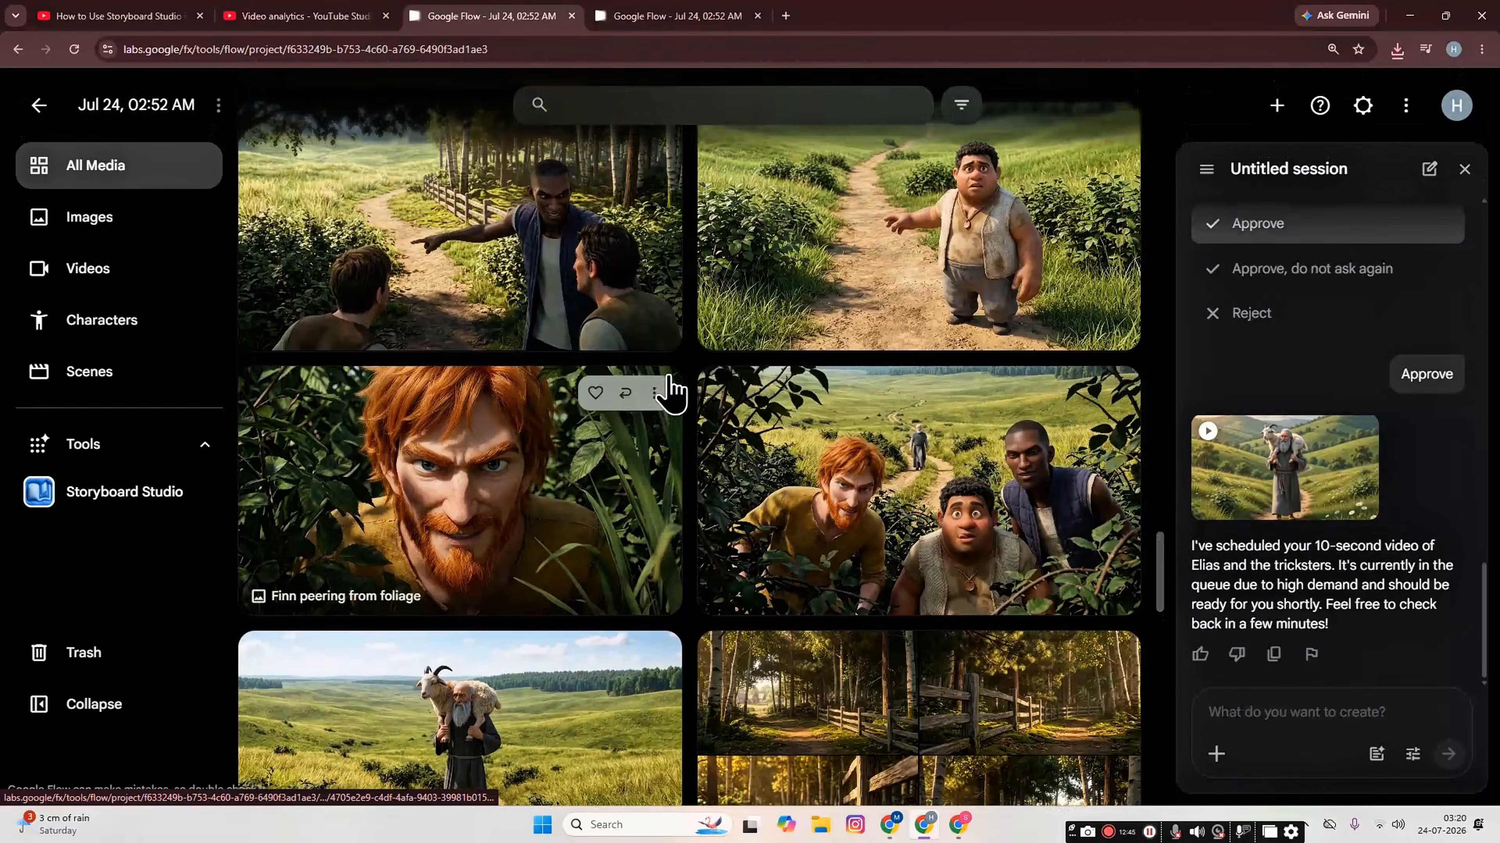
{"action": "scroll", "coordinate": [782, 410], "scroll_direction": "up", "scroll_amount": 8}
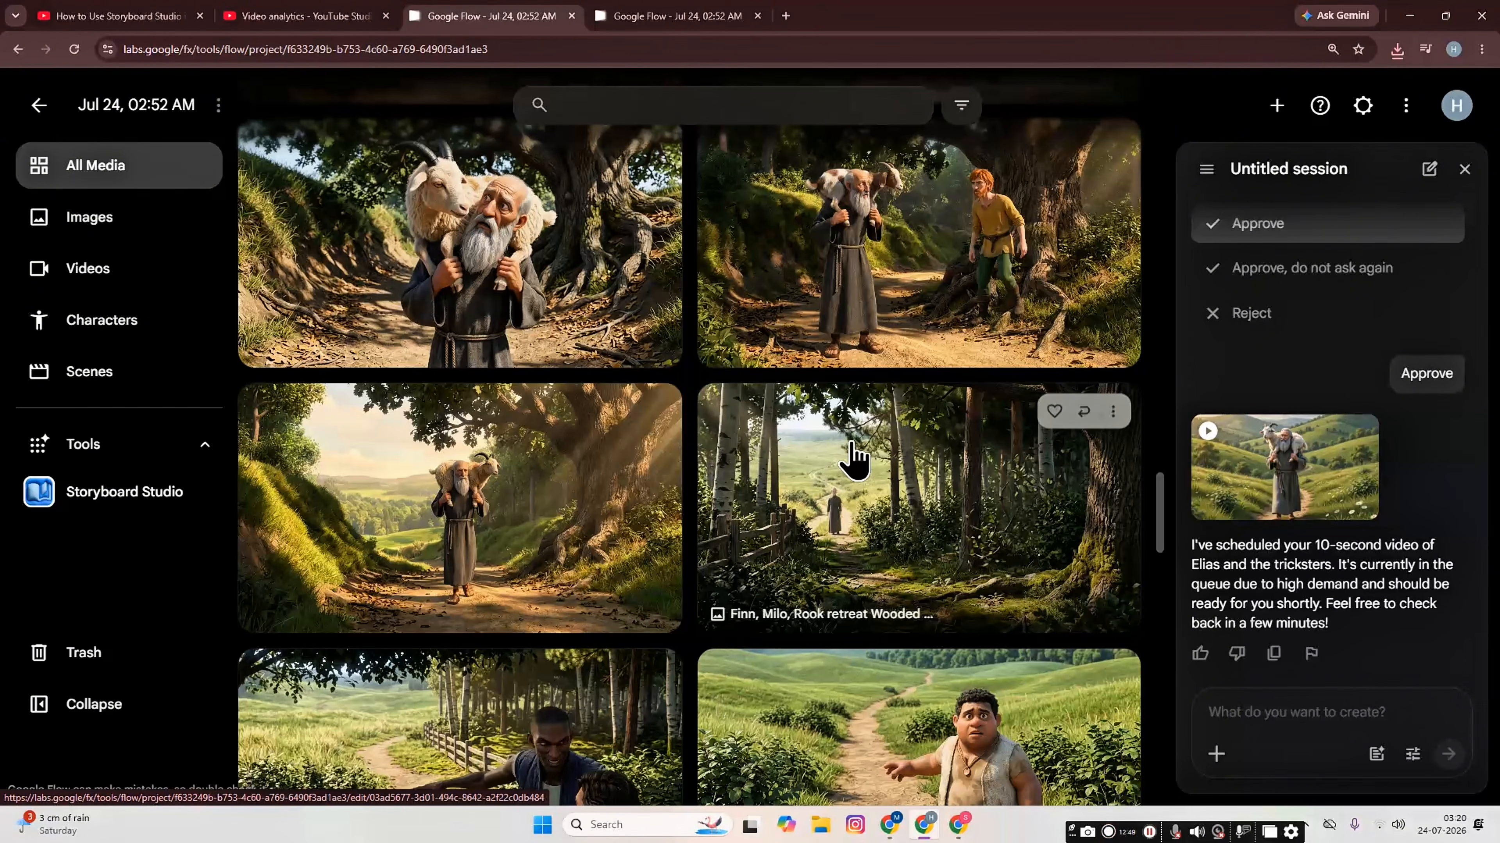